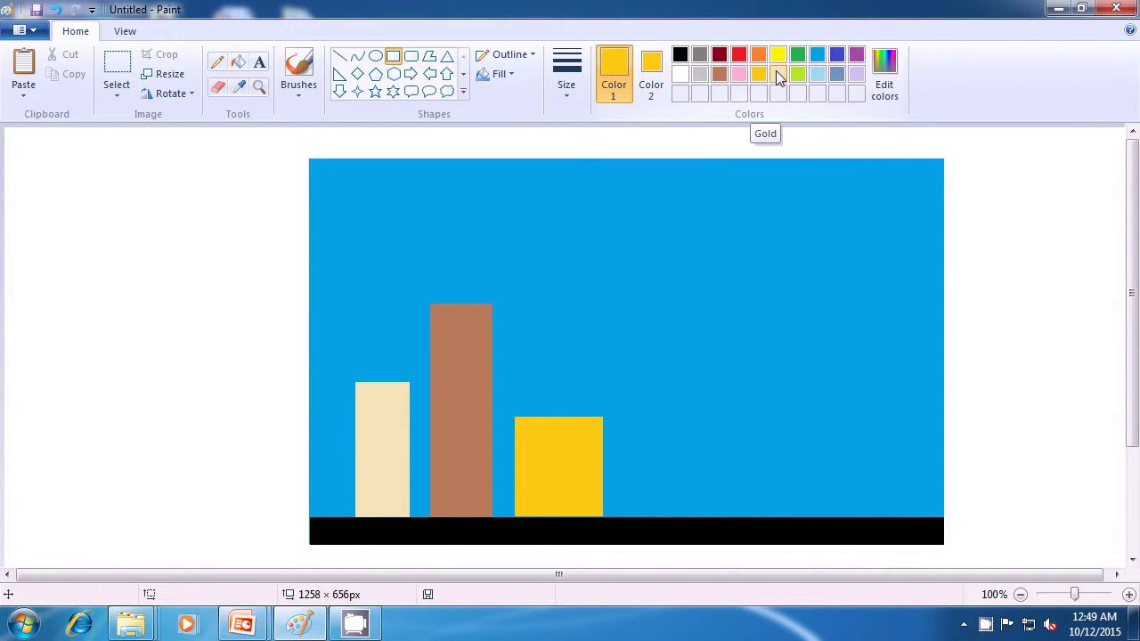
Step: Draw a tall building about 67 × 347 px on the right part of the ground, with light yellow outline and fill
left_click(780, 73)
left_click(651, 75)
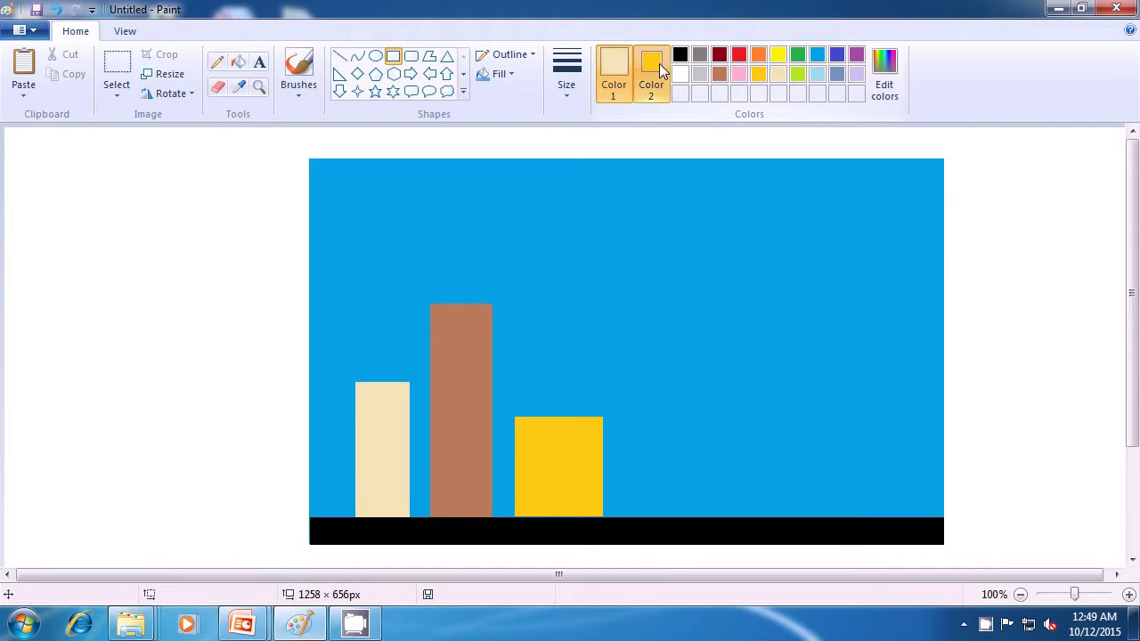
left_click(780, 75)
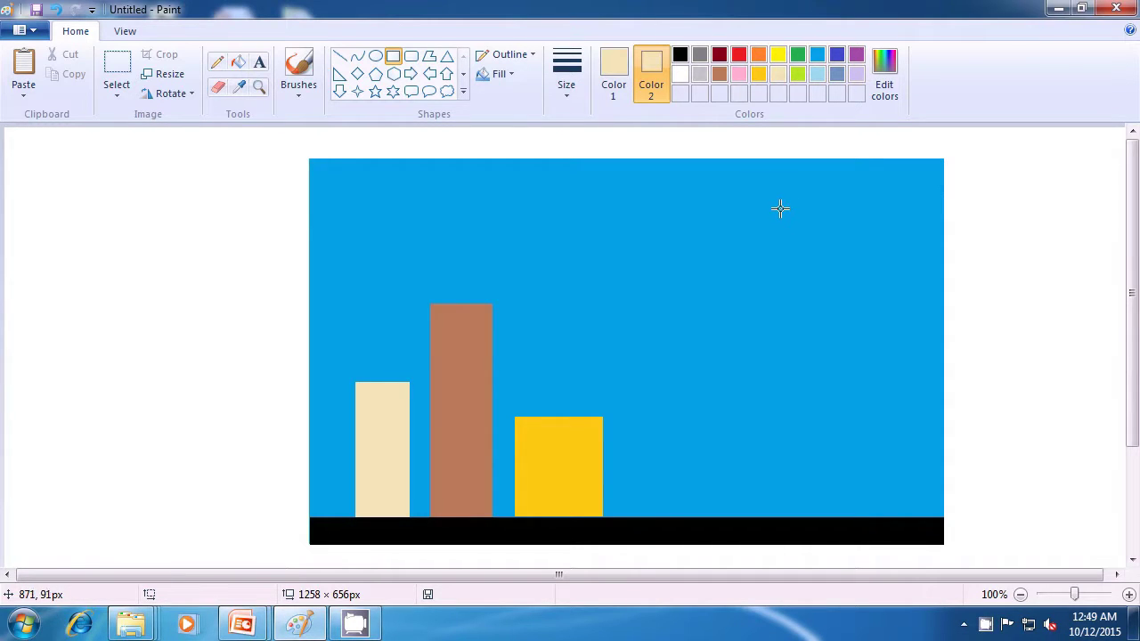
left_click_drag(777, 205, 839, 515)
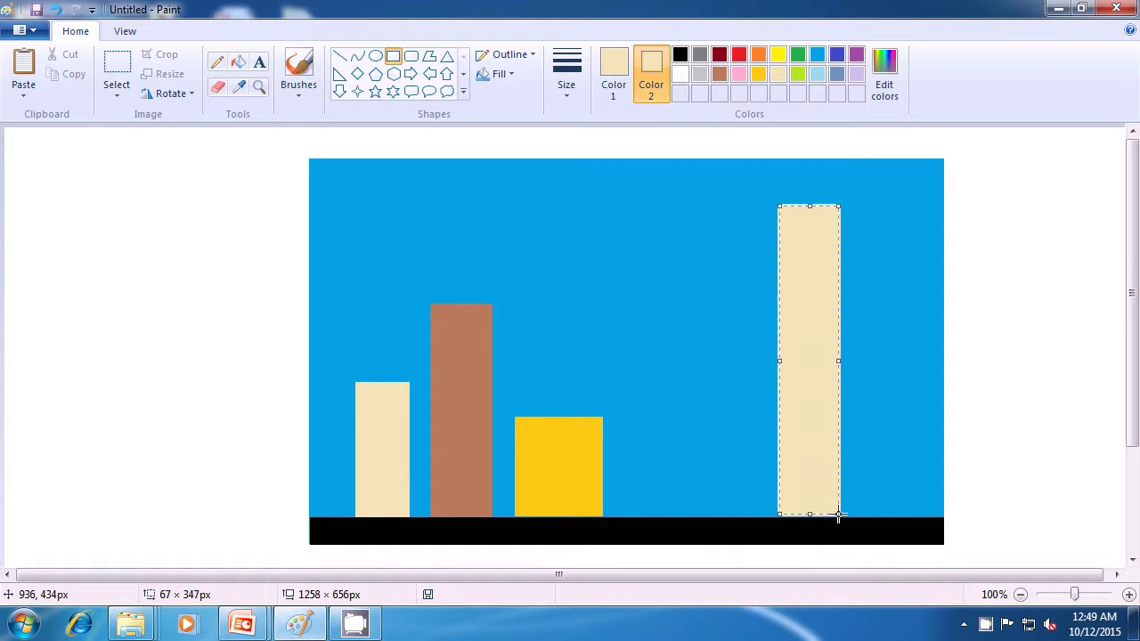
left_click(1017, 378)
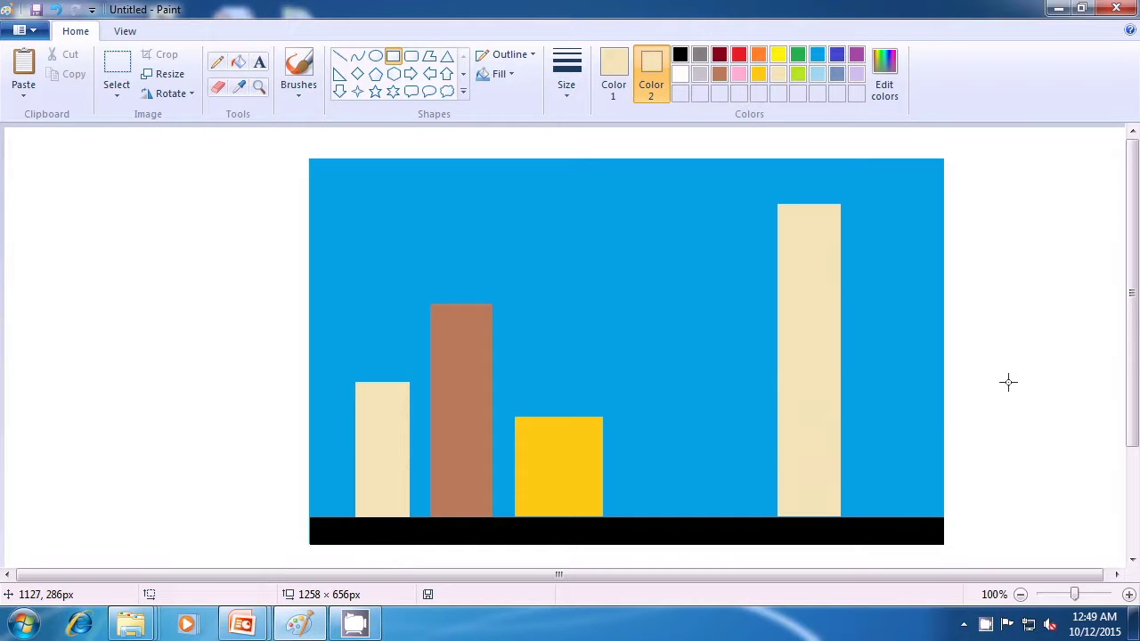
Step: Draw a lavender building at the picture's right edge, standing on the ground, with lavender as both outline and fill colour
left_click(854, 74)
left_click(624, 78)
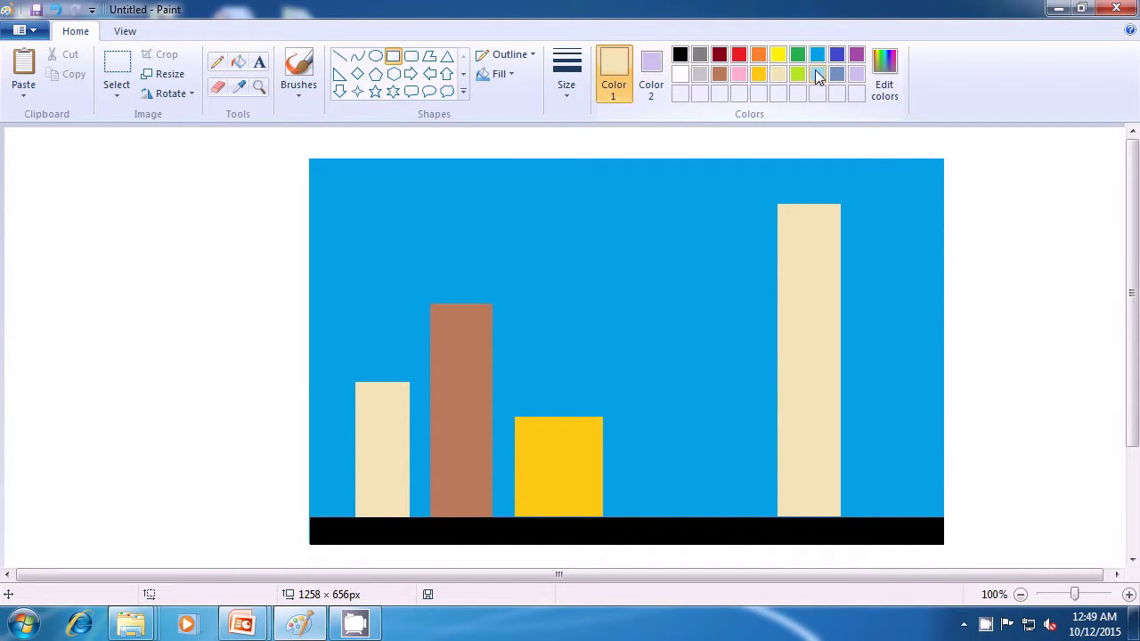
left_click(854, 75)
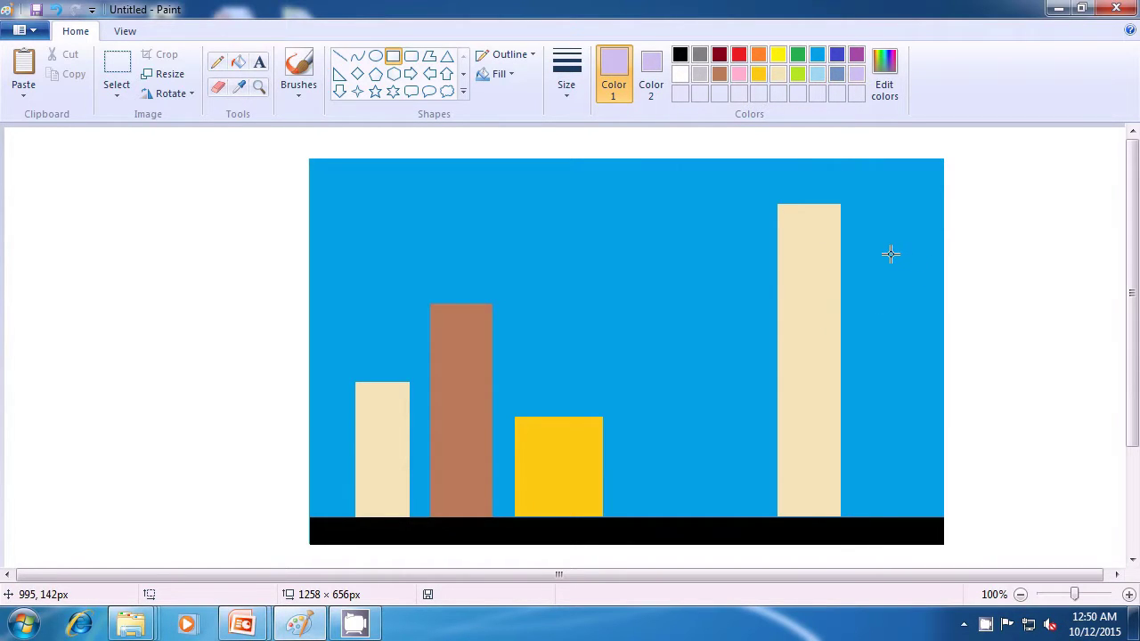
left_click_drag(878, 245, 941, 517)
left_click(1002, 442)
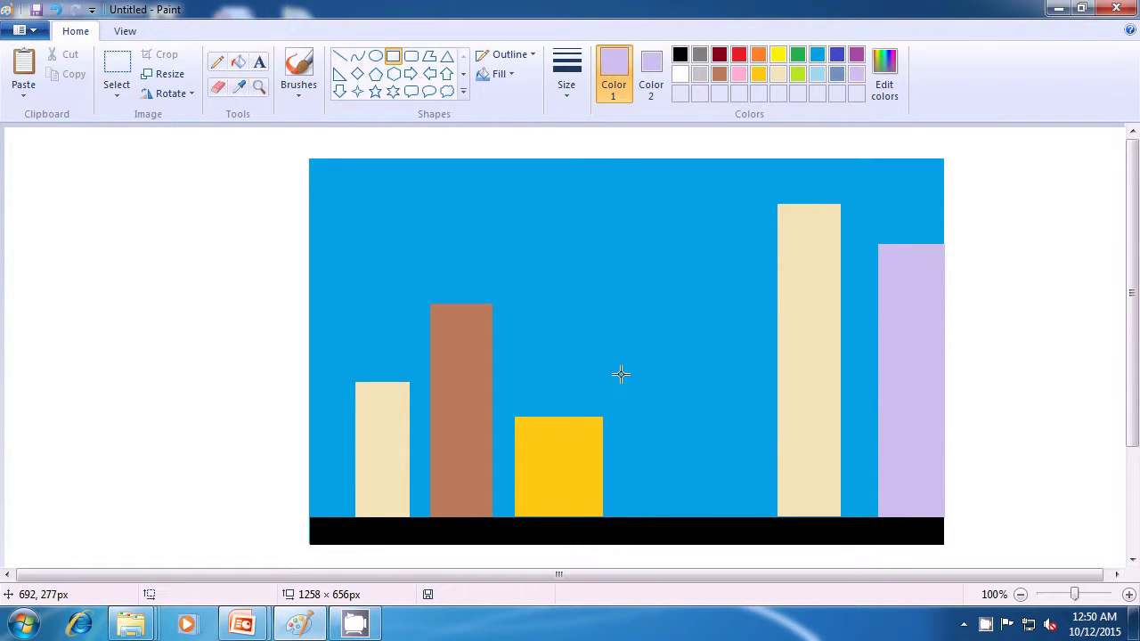
Step: Draw two thin lavender poles between the gold and tall cream buildings, about 3 × 153 px and 5 × 161 px, reaching the ground
left_click_drag(615, 379, 616, 515)
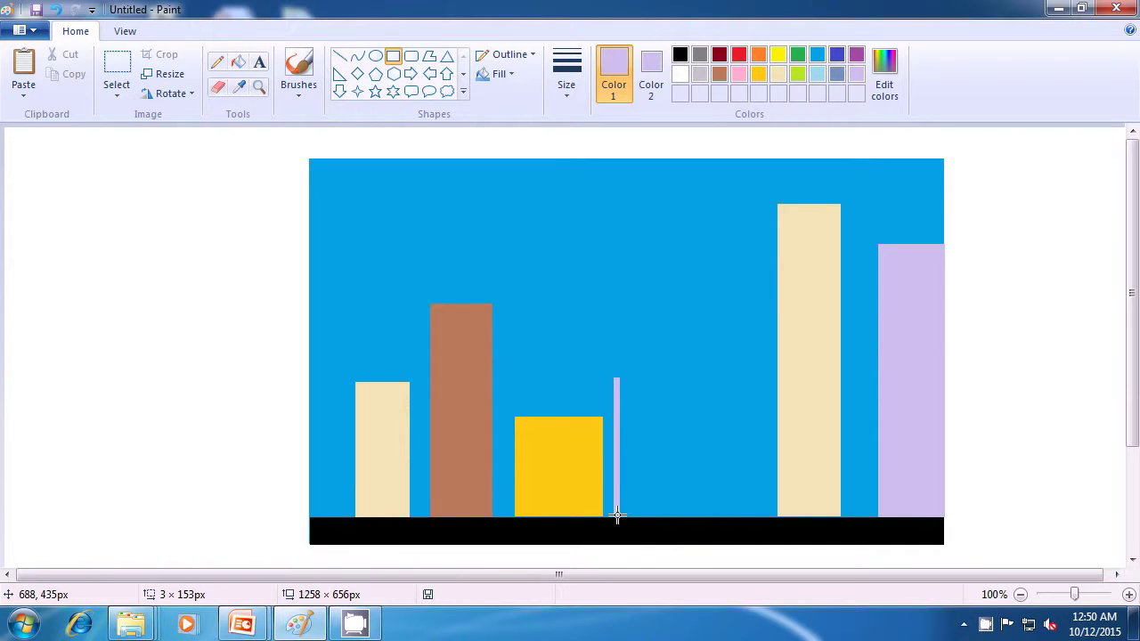
left_click_drag(617, 515, 616, 516)
left_click(664, 481)
left_click_drag(760, 372, 763, 517)
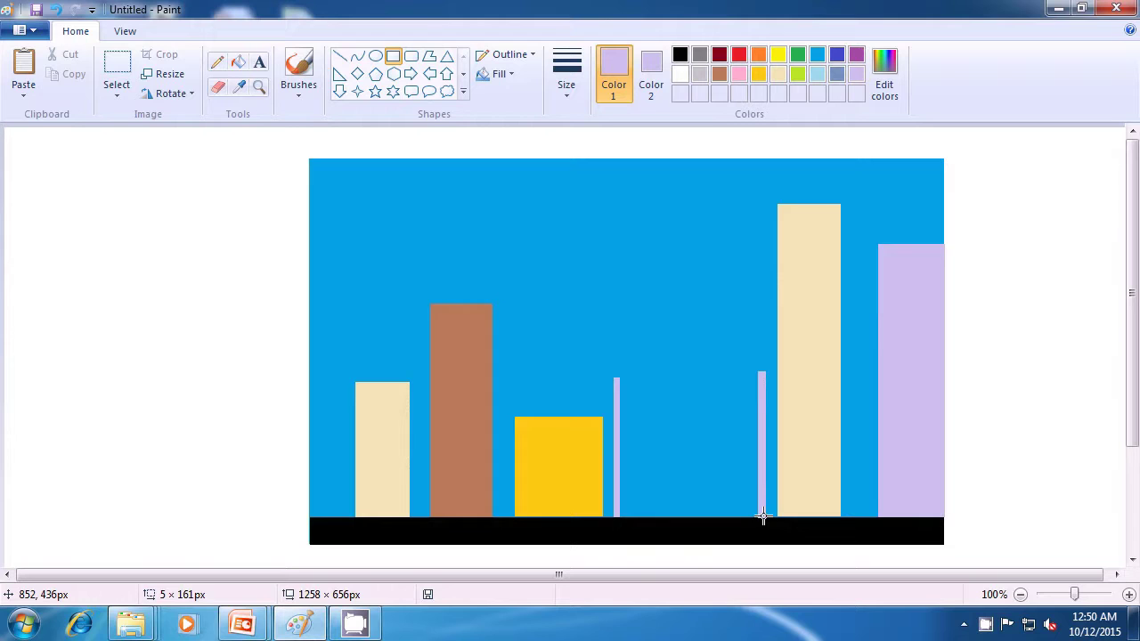
left_click_drag(762, 517, 762, 517)
left_click(973, 416)
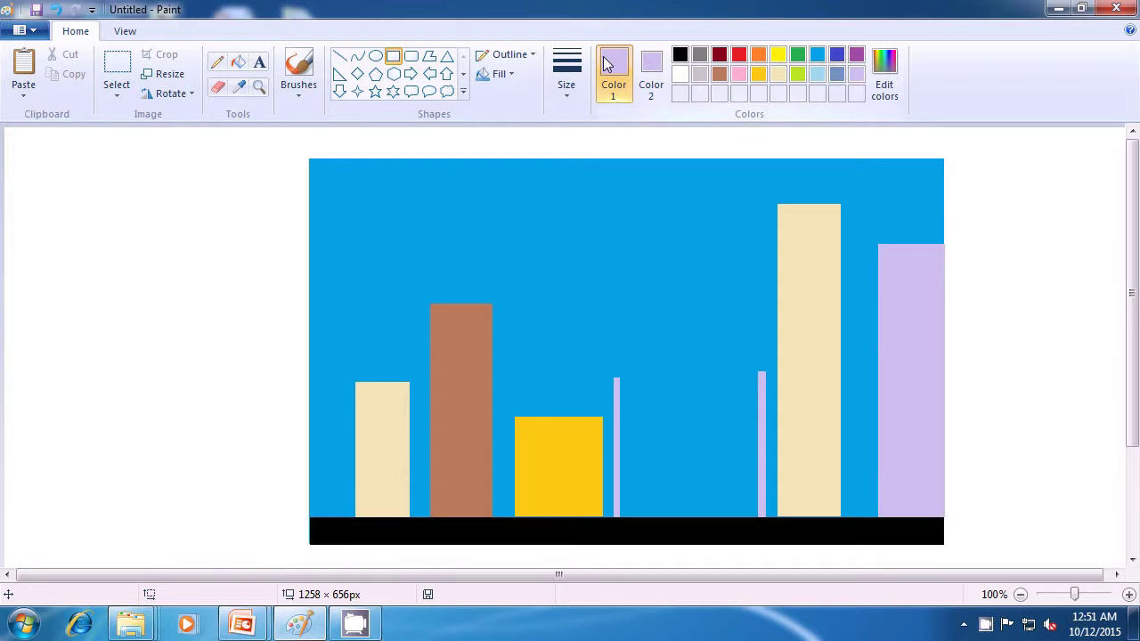
Step: Set both colours to black and draw two small windows and a larger one, about 24 × 22 px, below them on the short cream building
left_click(679, 55)
left_click(646, 76)
left_click(679, 55)
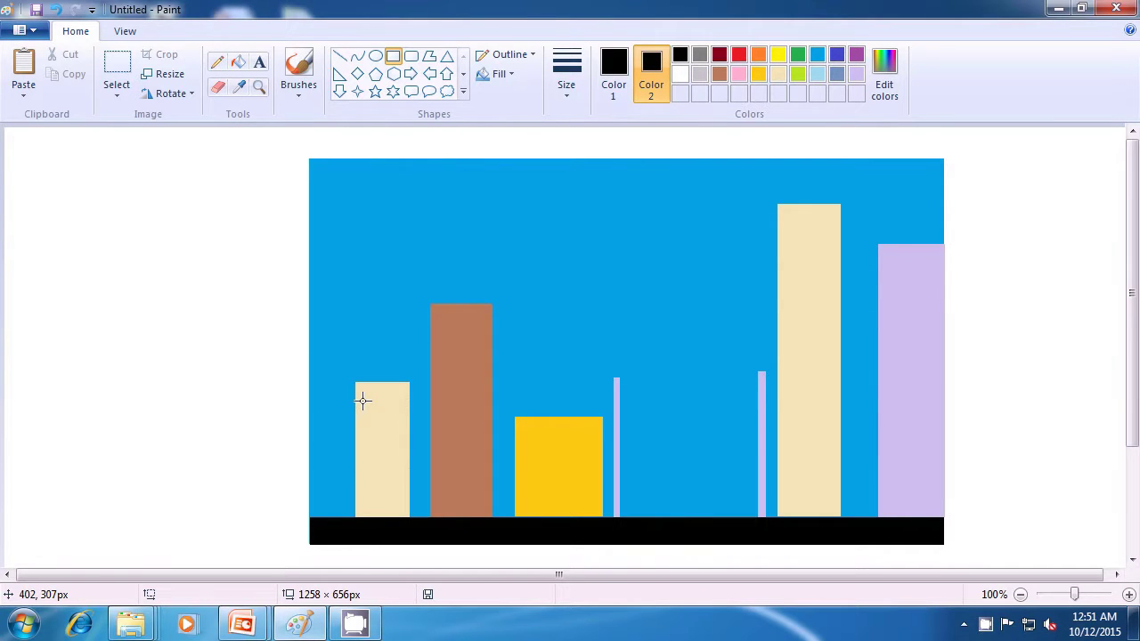
left_click_drag(362, 401, 371, 415)
left_click(514, 392)
mouse_move(388, 401)
left_mouse_down()
mouse_move(397, 420)
mouse_move(394, 411)
left_mouse_up()
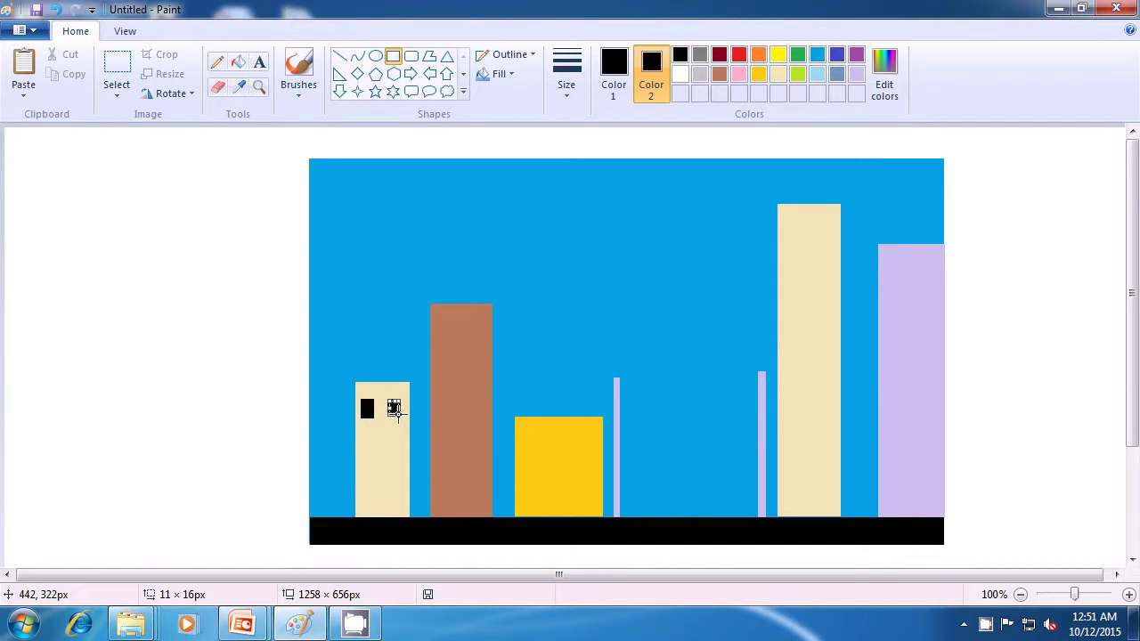
left_click(538, 359)
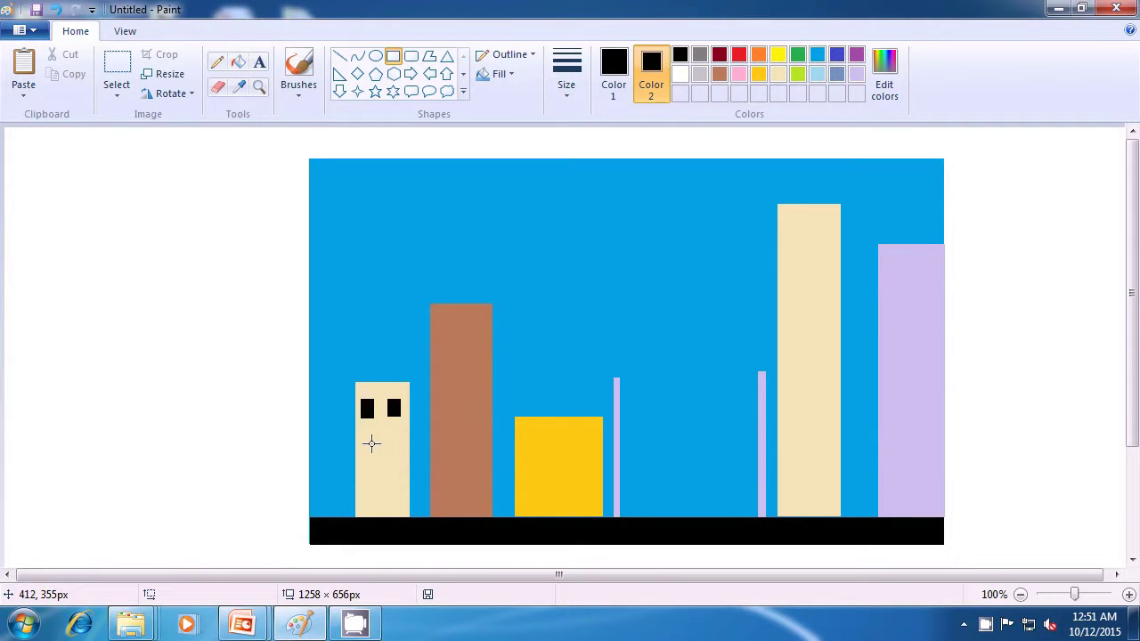
left_click_drag(367, 439, 389, 457)
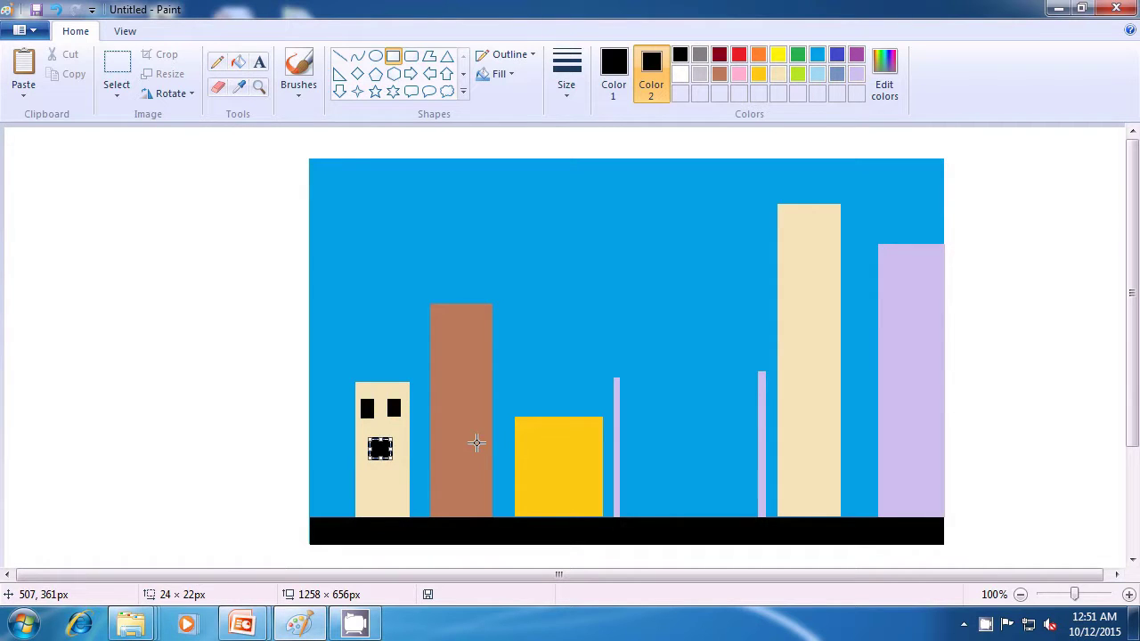
left_click(540, 384)
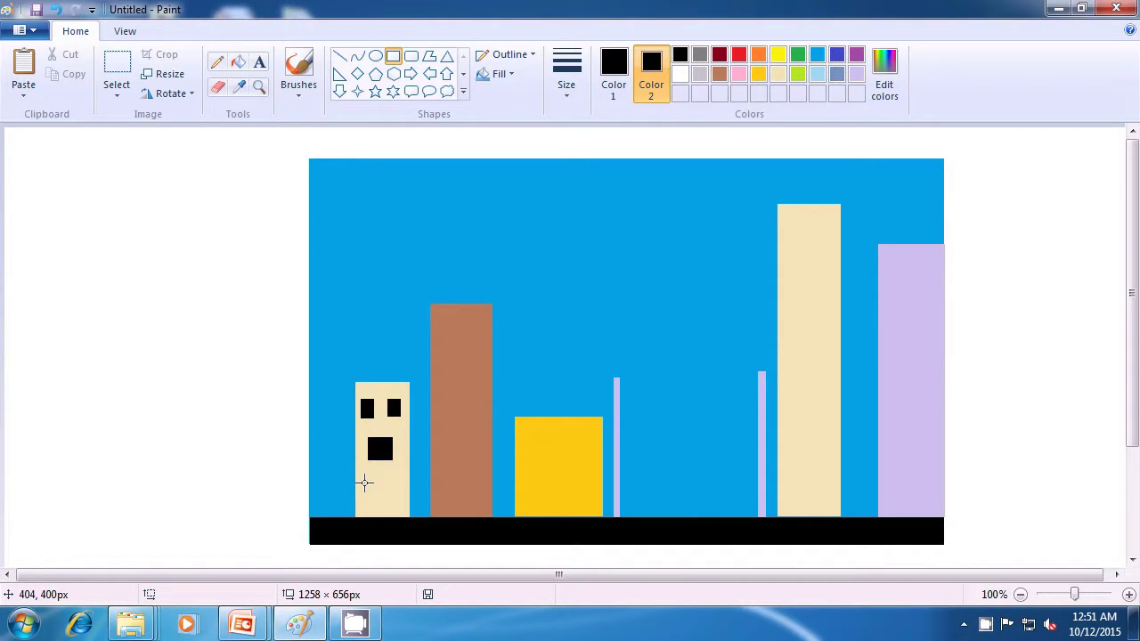
Step: Draw two narrow black doors side by side at the short cream building's base, reaching the ground
left_click_drag(359, 474, 365, 515)
left_click(529, 365)
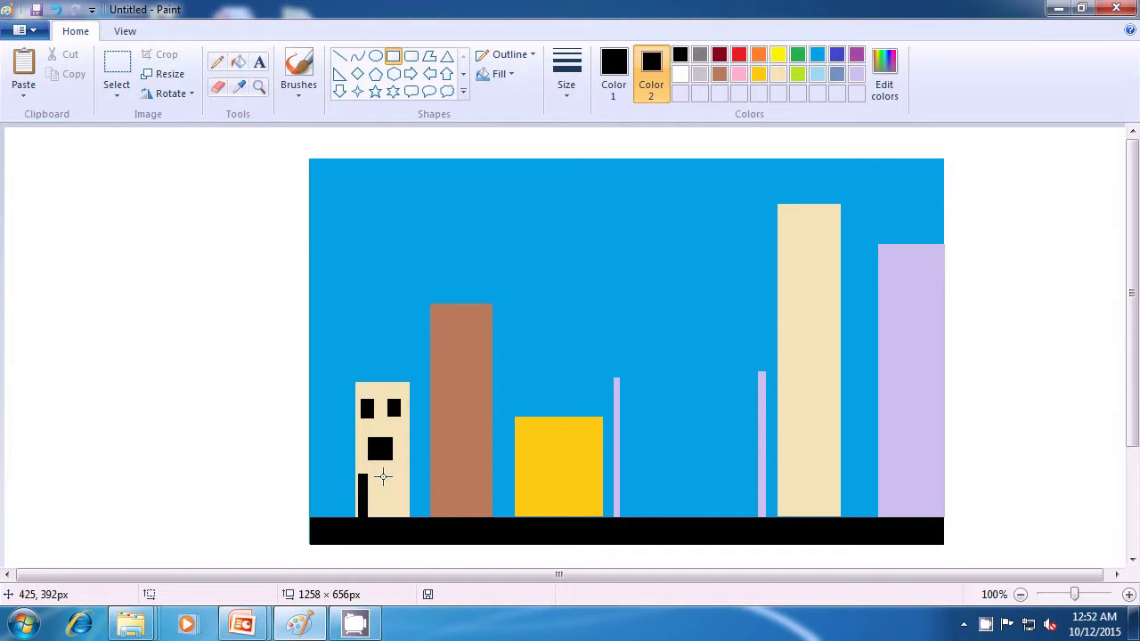
left_click_drag(390, 475, 397, 515)
left_click(516, 329)
Step: Set both colours to yellow and draw a horizontal window about 31 × 9 px at the brown building's upper left
left_click(780, 56)
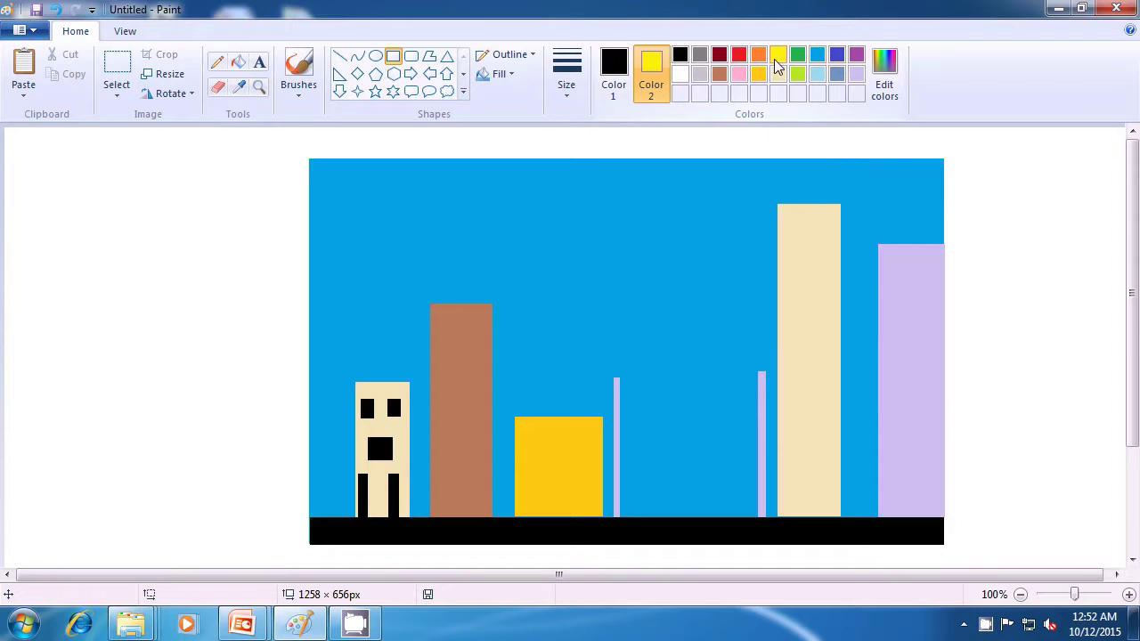
left_click(628, 89)
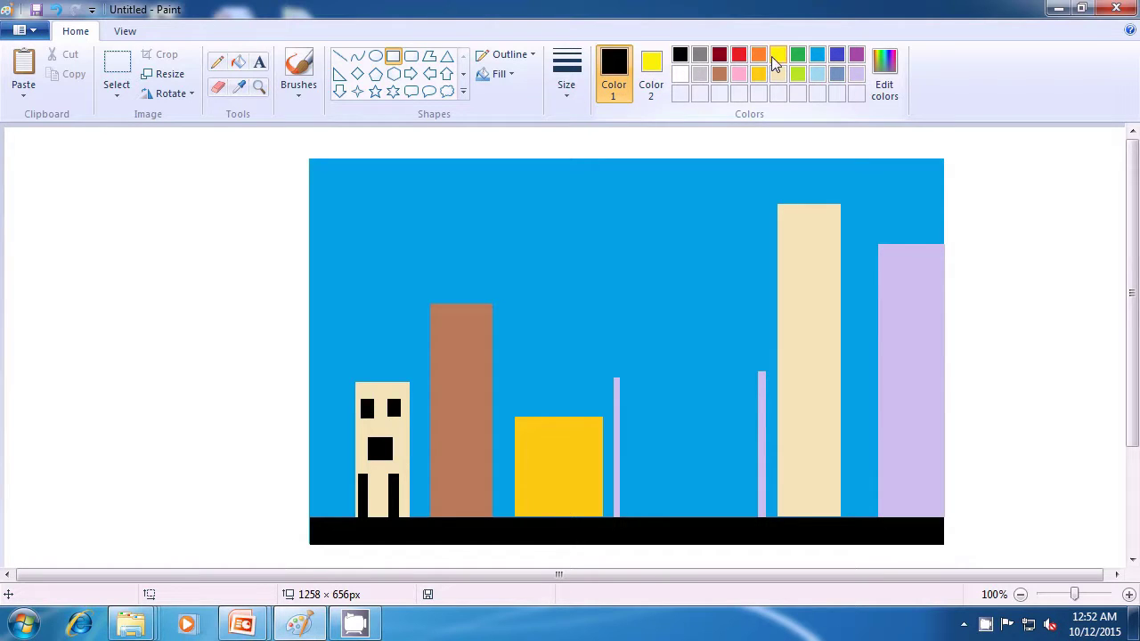
left_click(777, 56)
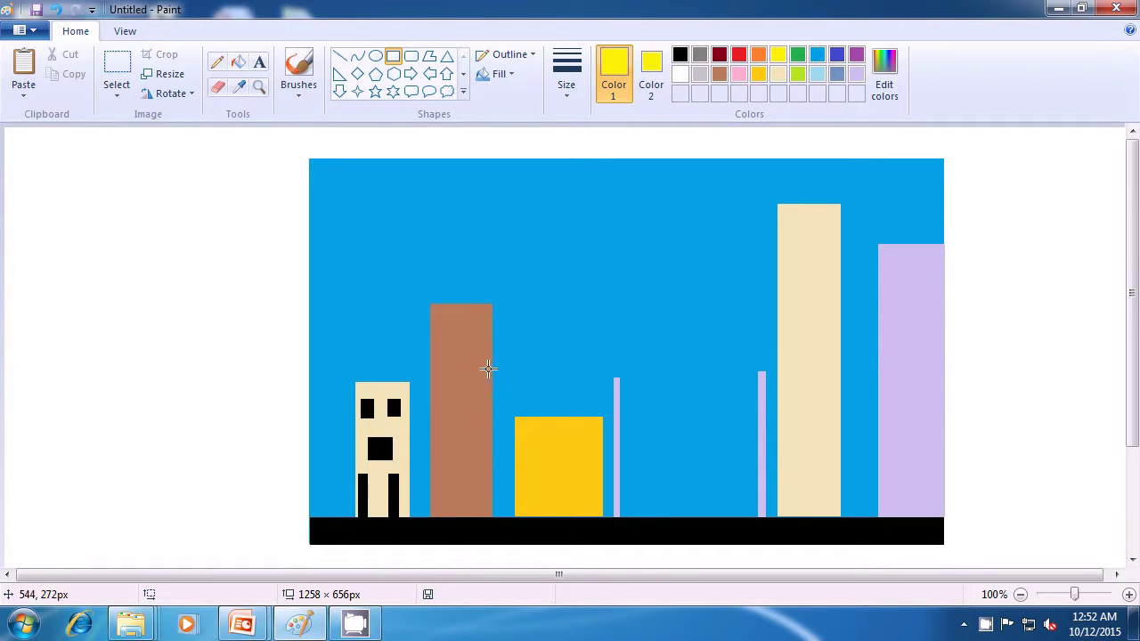
left_click_drag(437, 318, 456, 324)
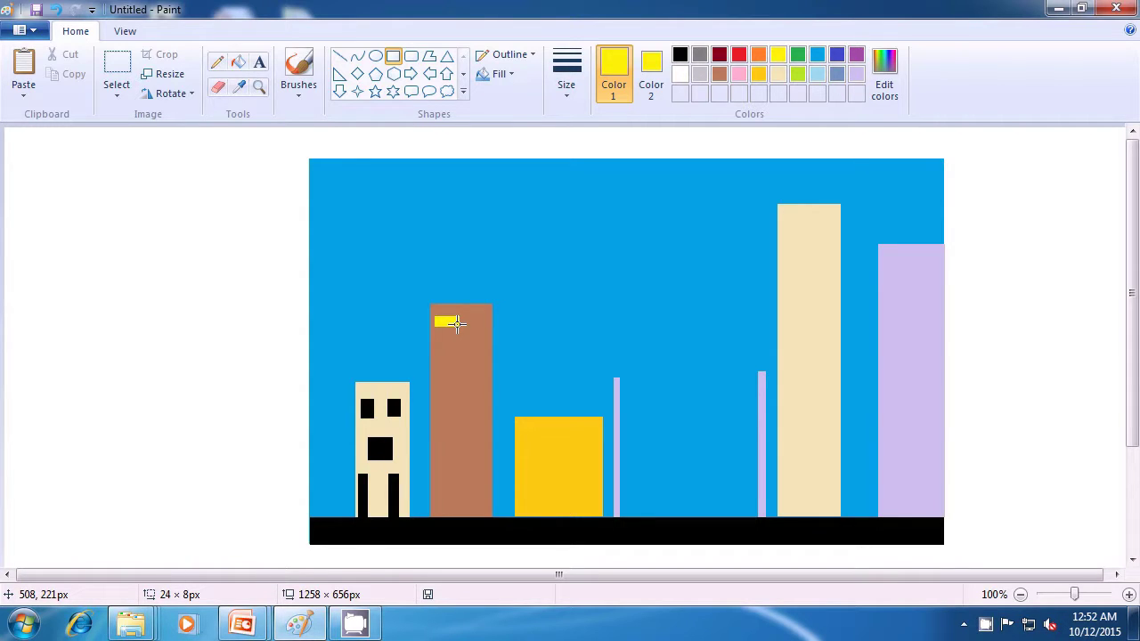
left_click_drag(456, 324, 455, 322)
left_click_drag(434, 322, 431, 322)
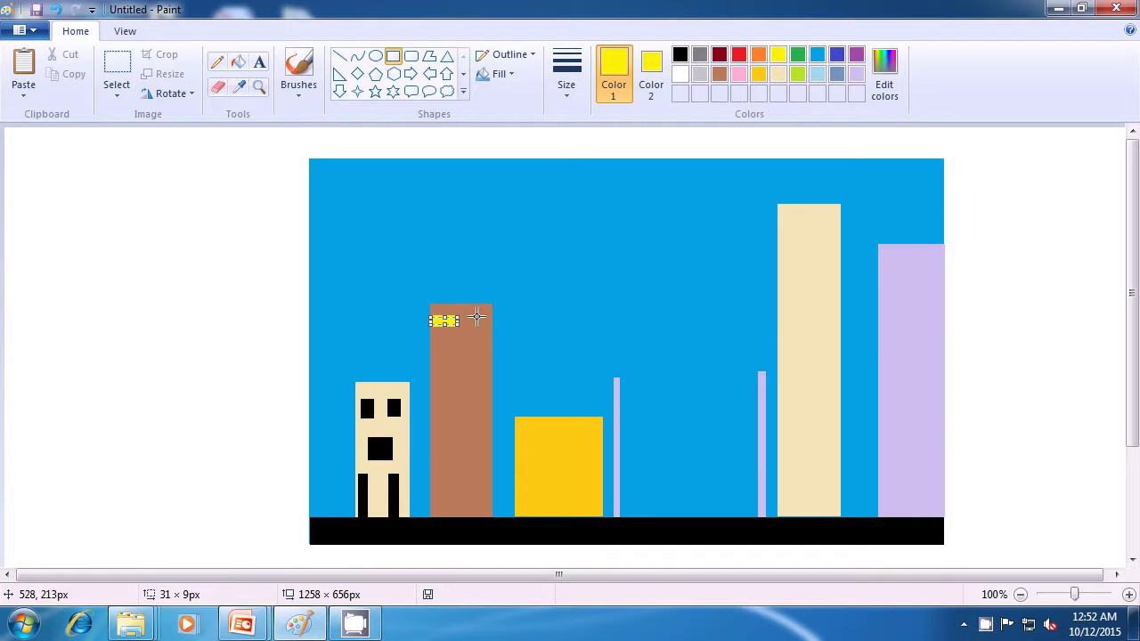
left_click(536, 309)
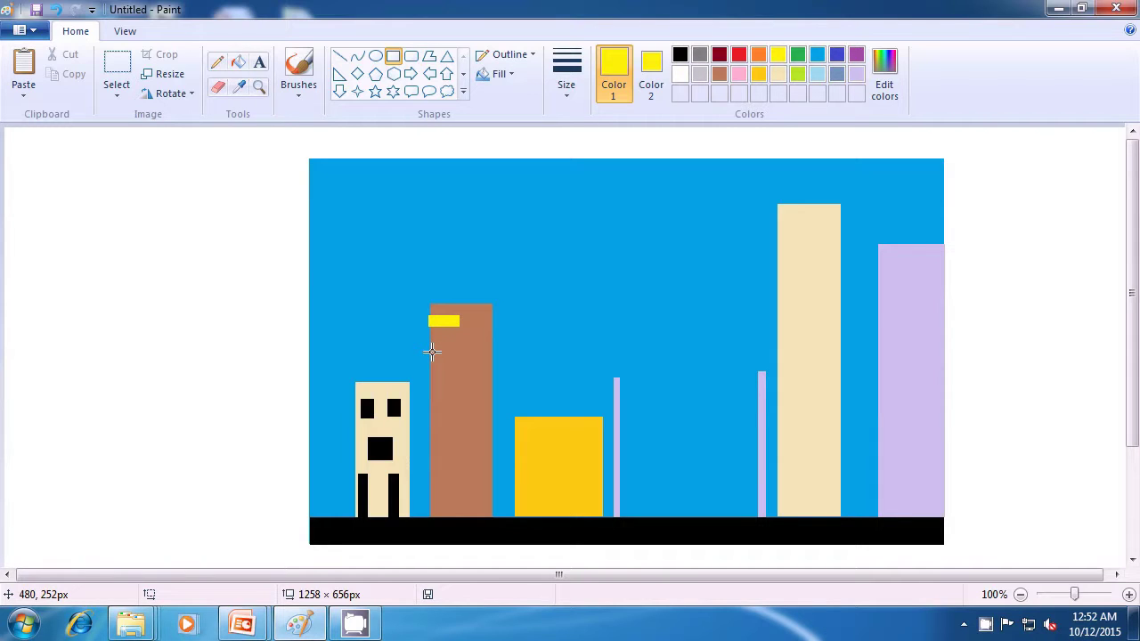
Step: Add three more horizontal yellow windows down the brown building's left side and a yellow door about 7 × 80 px below them
left_click_drag(432, 353, 455, 356)
left_click_drag(433, 380, 447, 383)
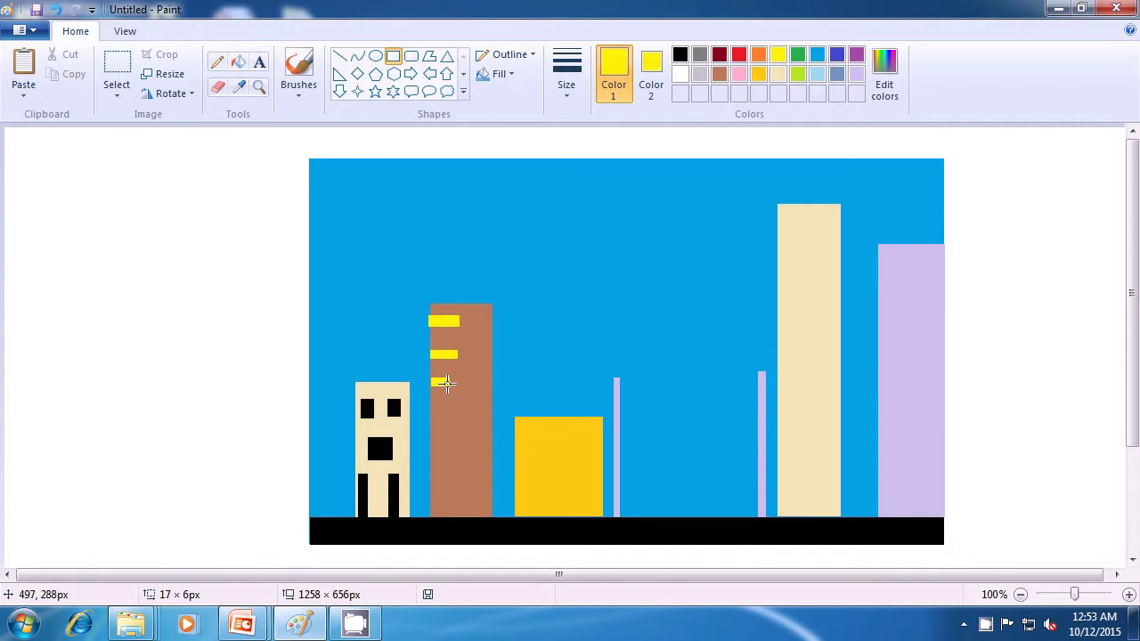
left_click_drag(447, 383, 447, 383)
left_click(522, 369)
mouse_move(435, 416)
left_mouse_down()
mouse_move(459, 425)
mouse_move(427, 415)
left_mouse_up()
left_click(547, 370)
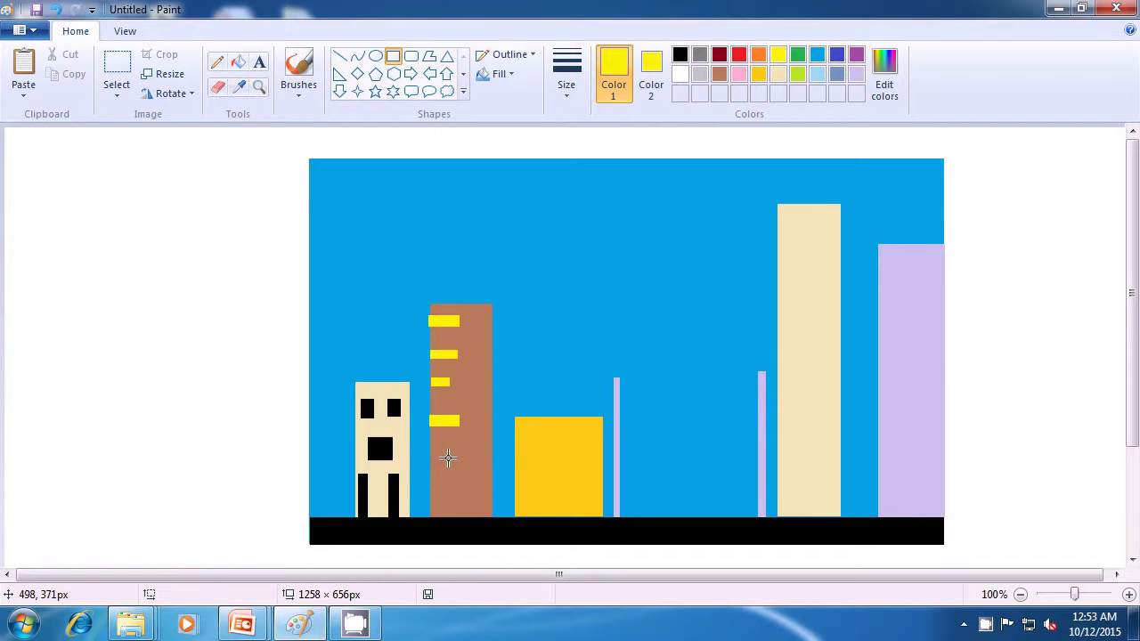
left_click_drag(445, 445, 450, 515)
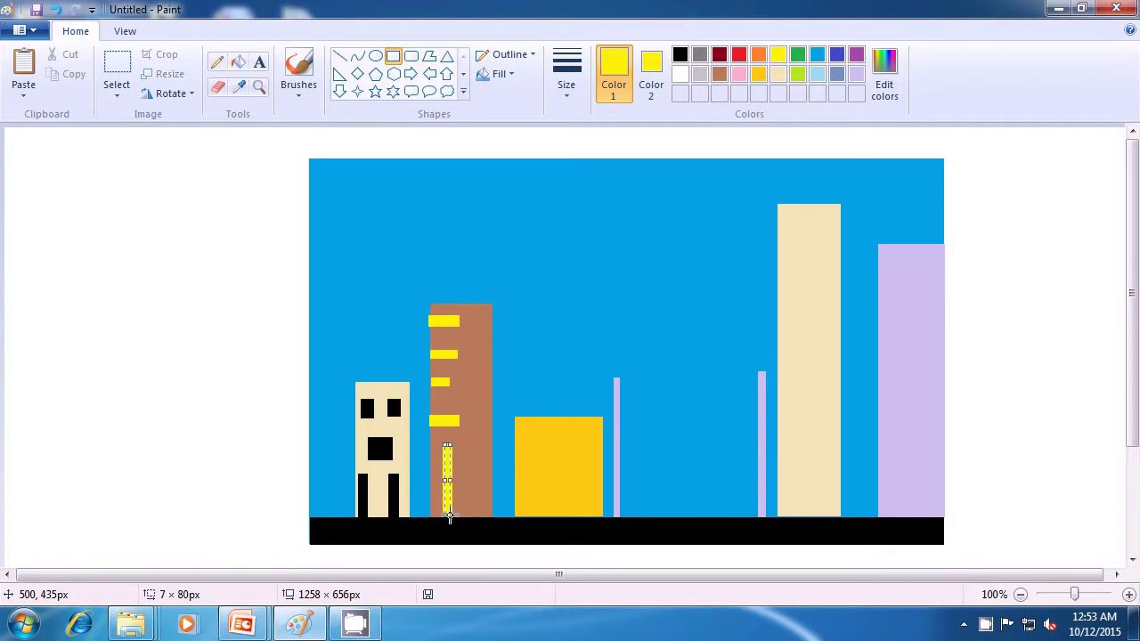
left_click(515, 389)
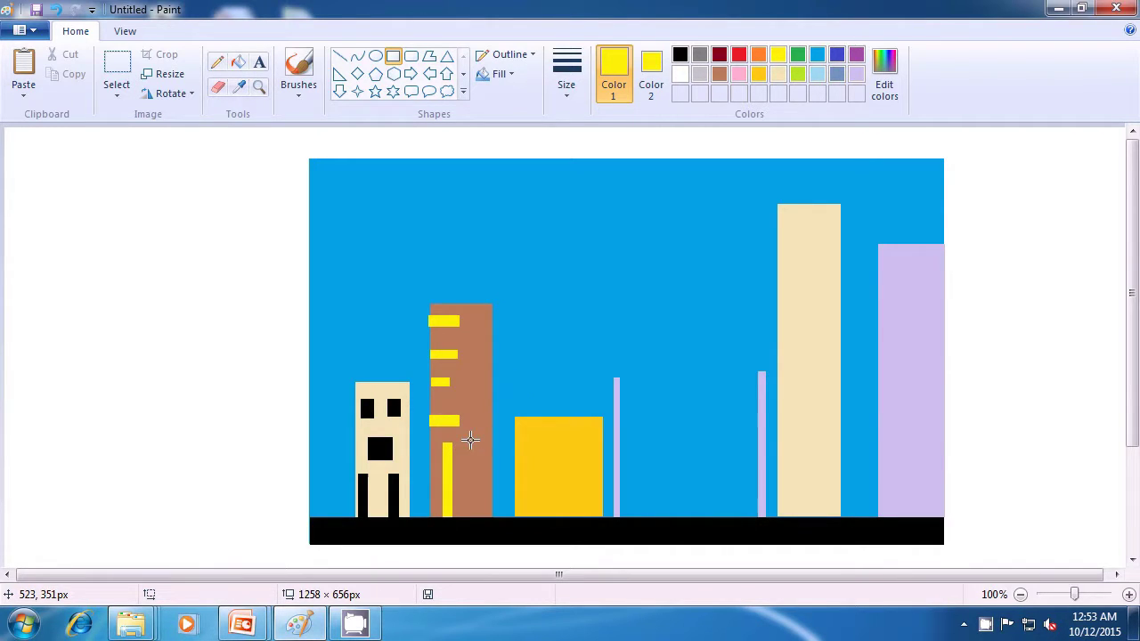
Step: Draw three small upright yellow windows along the brown building's right side, each about 9 px wide
left_click_drag(472, 432, 478, 448)
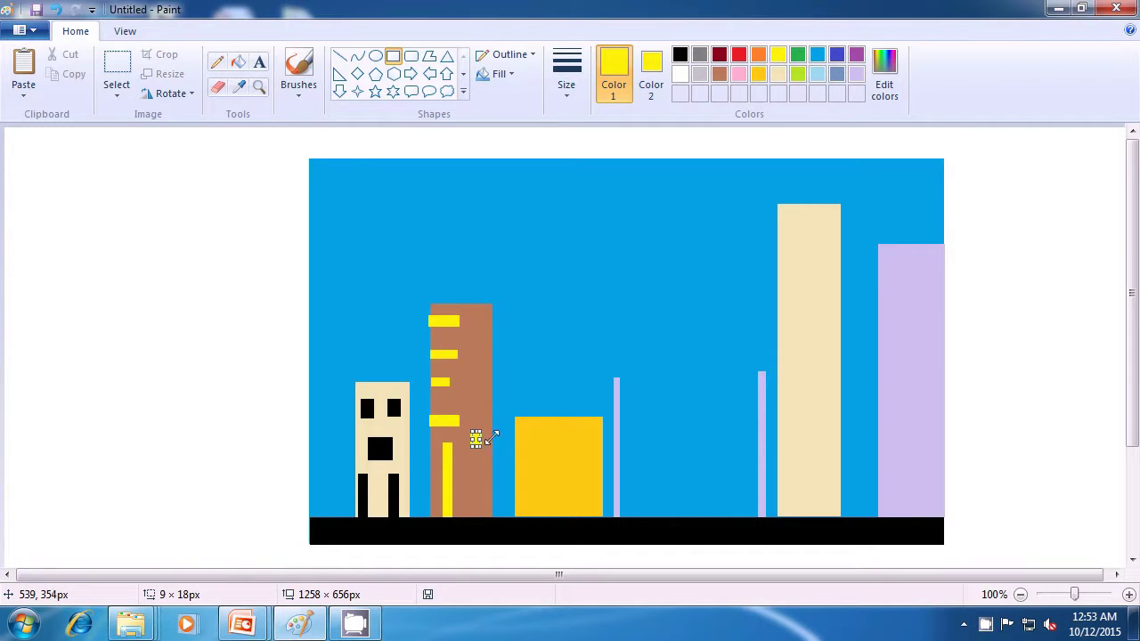
left_click(536, 384)
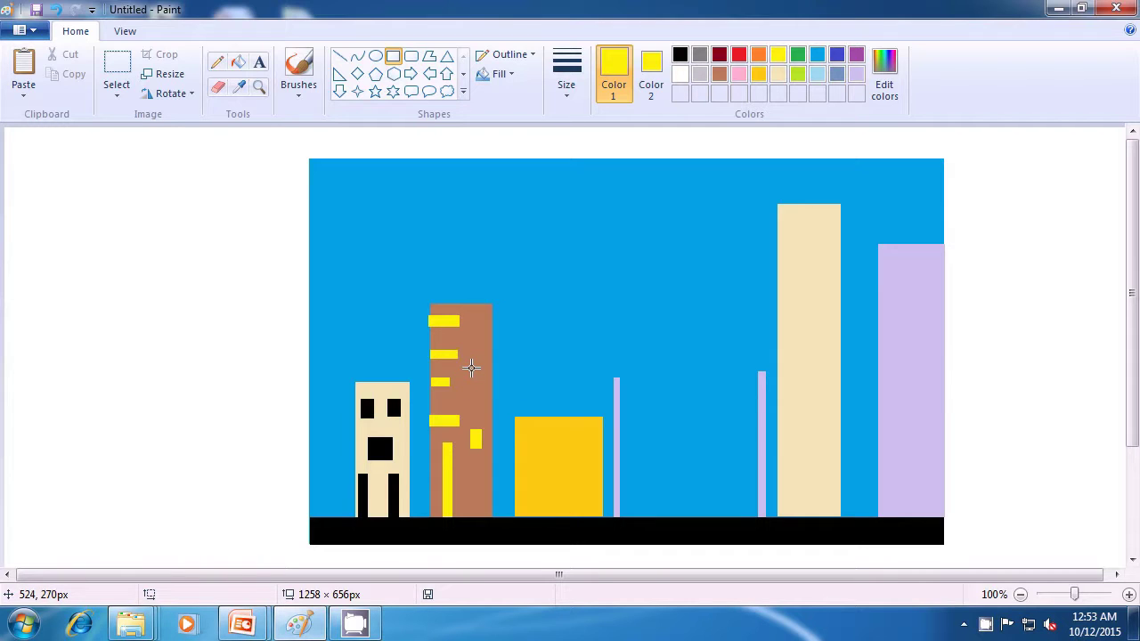
left_click_drag(471, 365, 477, 381)
left_click(532, 363)
left_click_drag(477, 311, 482, 324)
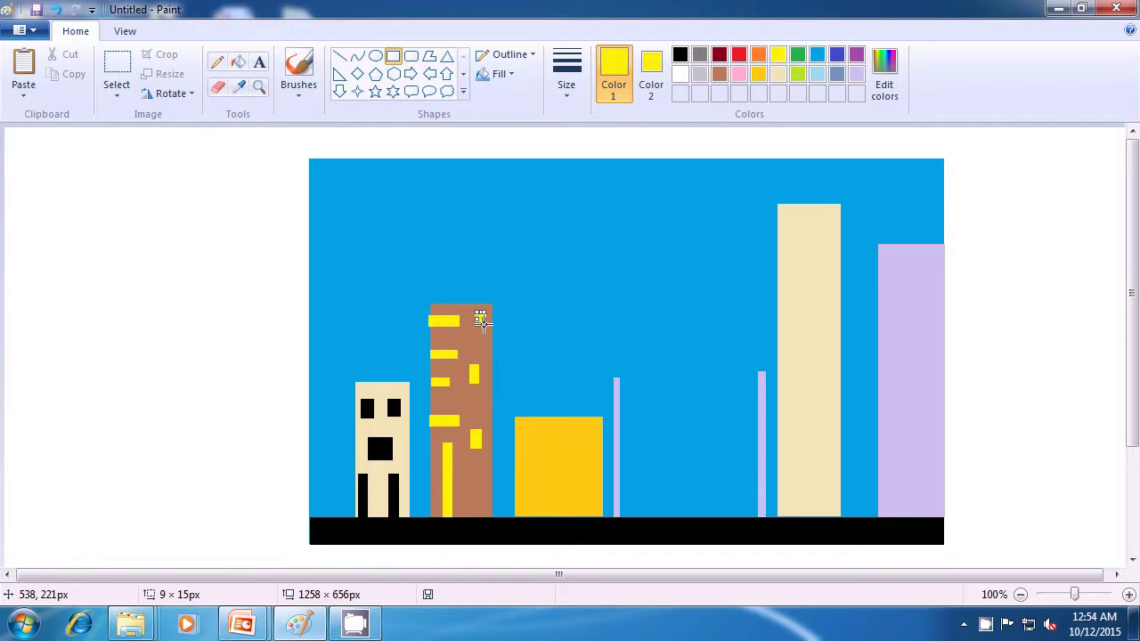
left_click(567, 323)
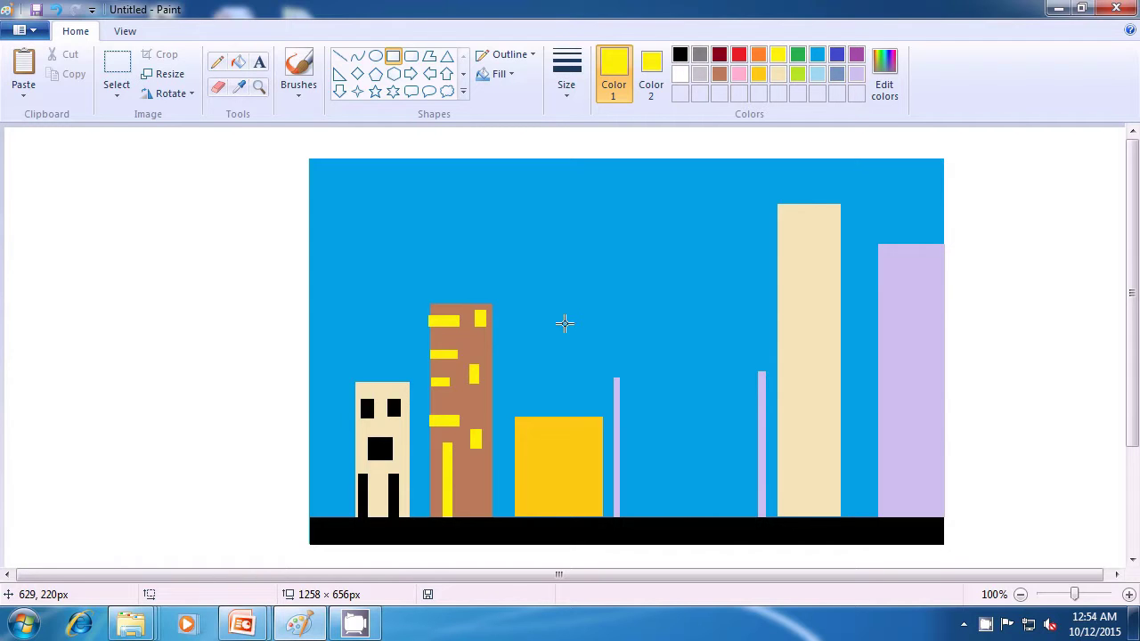
Step: Set both colours to green and draw three windows across the gold building's top and a door about 13 × 68 px below them
left_click(797, 55)
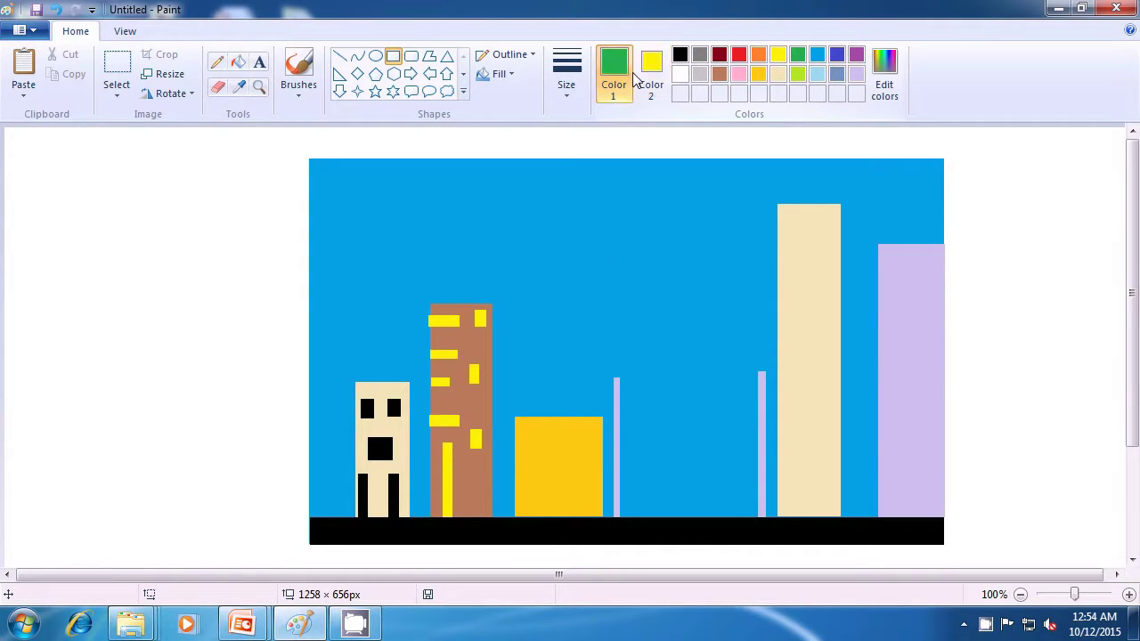
left_click(649, 78)
left_click(797, 56)
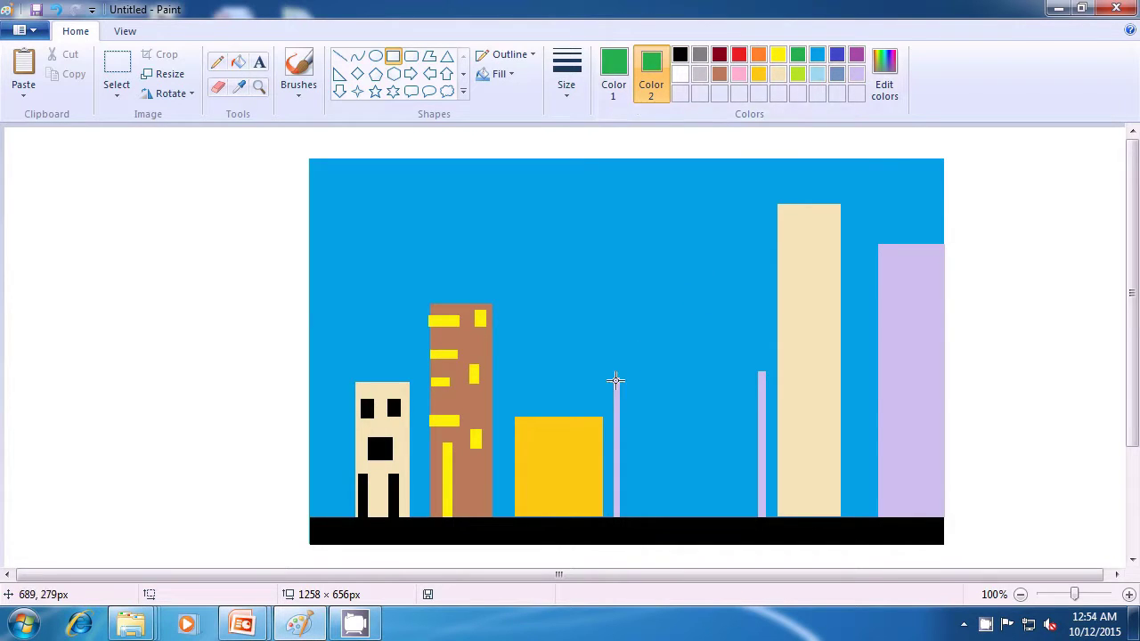
left_click_drag(524, 427, 546, 440)
left_click(567, 437)
left_click_drag(557, 425, 575, 439)
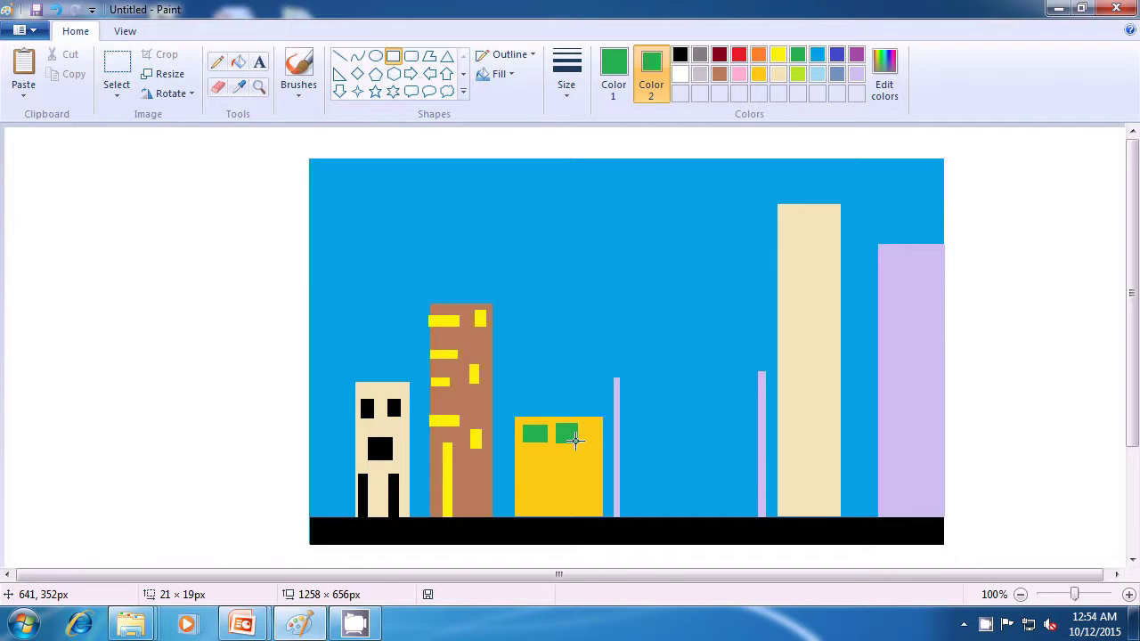
left_click(562, 344)
left_click_drag(588, 424, 597, 437)
left_click(692, 412)
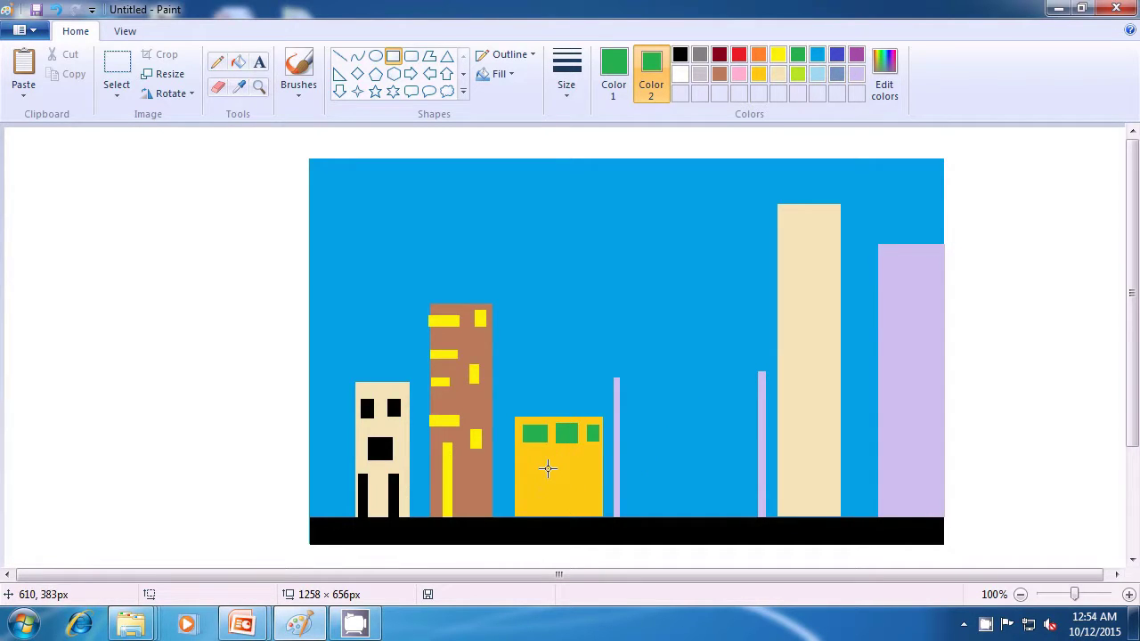
left_click_drag(555, 452, 566, 515)
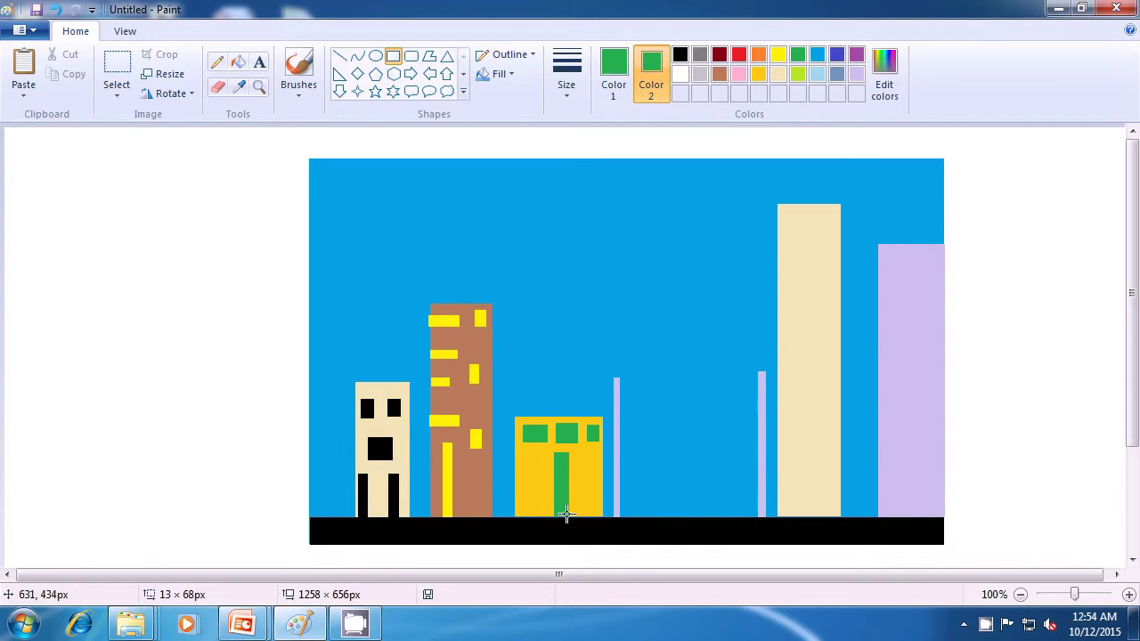
Step: Add two small green windows to the gold building, one on each side of its door
left_click(649, 455)
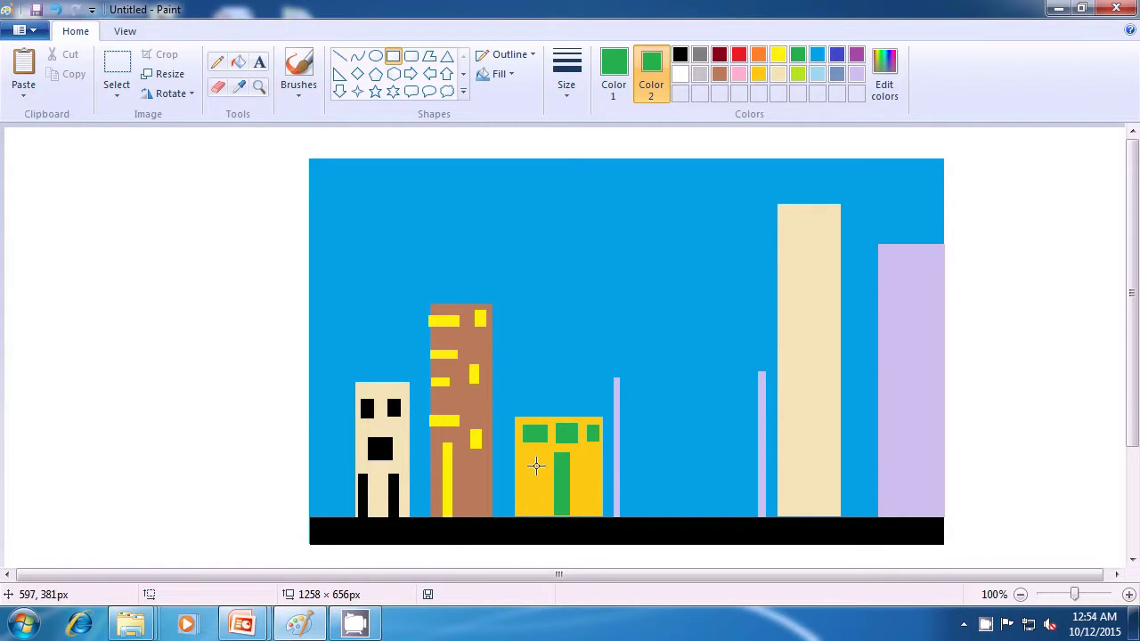
left_click_drag(528, 456, 598, 467)
left_click(667, 440)
left_click(646, 428)
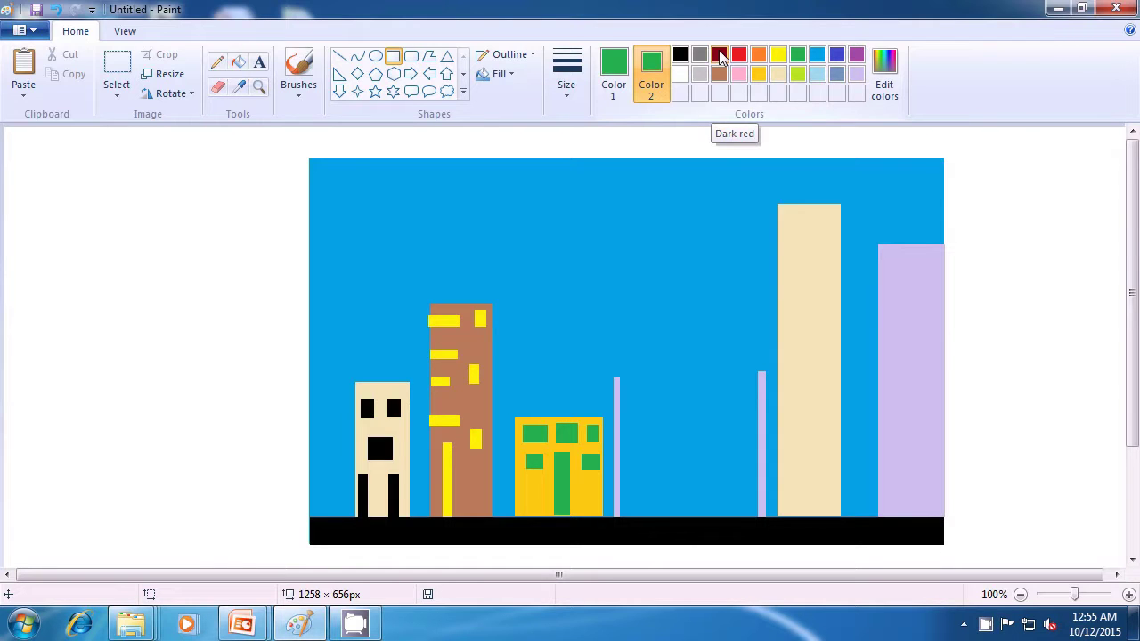
Step: Set Color 1 to dark red and Color 2 to light gray, and draw two narrow upright windows at the tall cream building's upper left
left_click(614, 71)
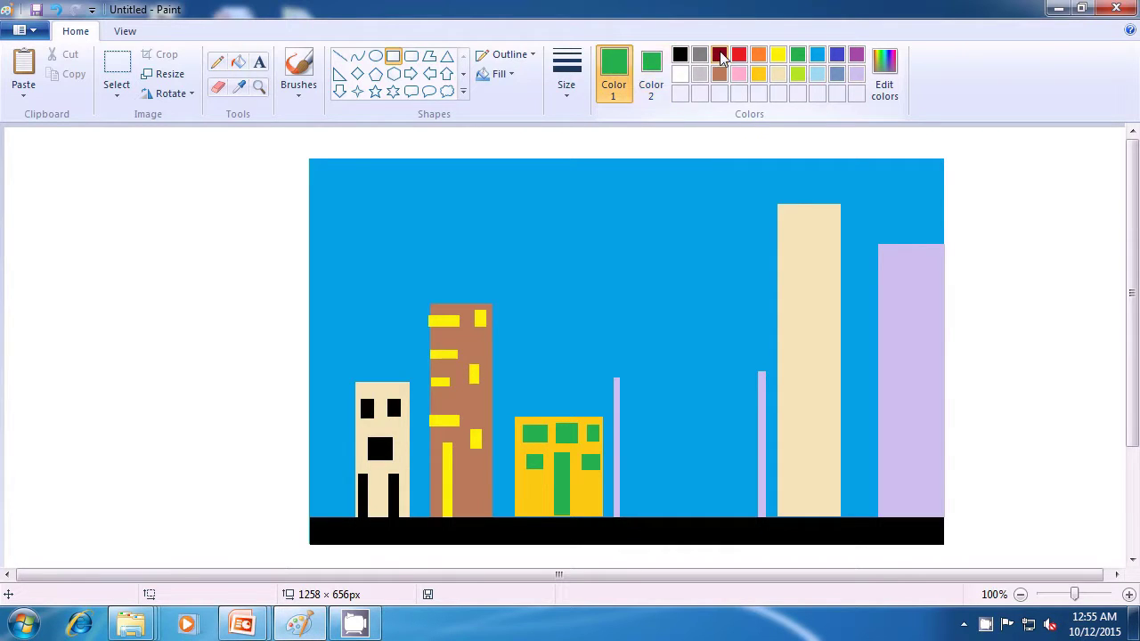
left_click(720, 55)
left_click(701, 74)
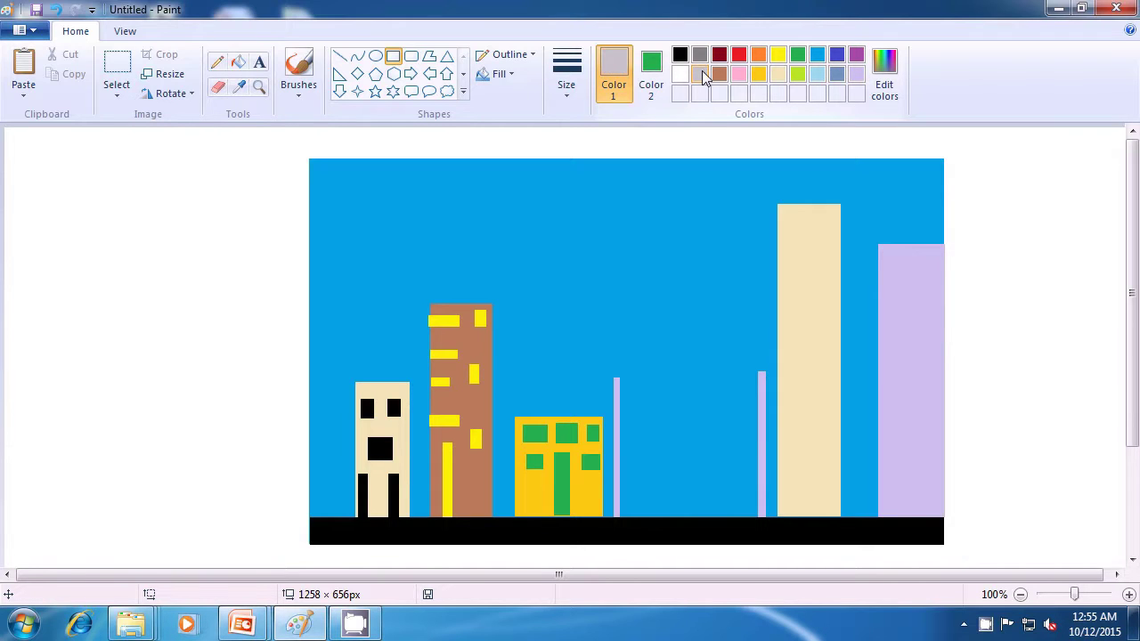
left_click(719, 55)
left_click(652, 71)
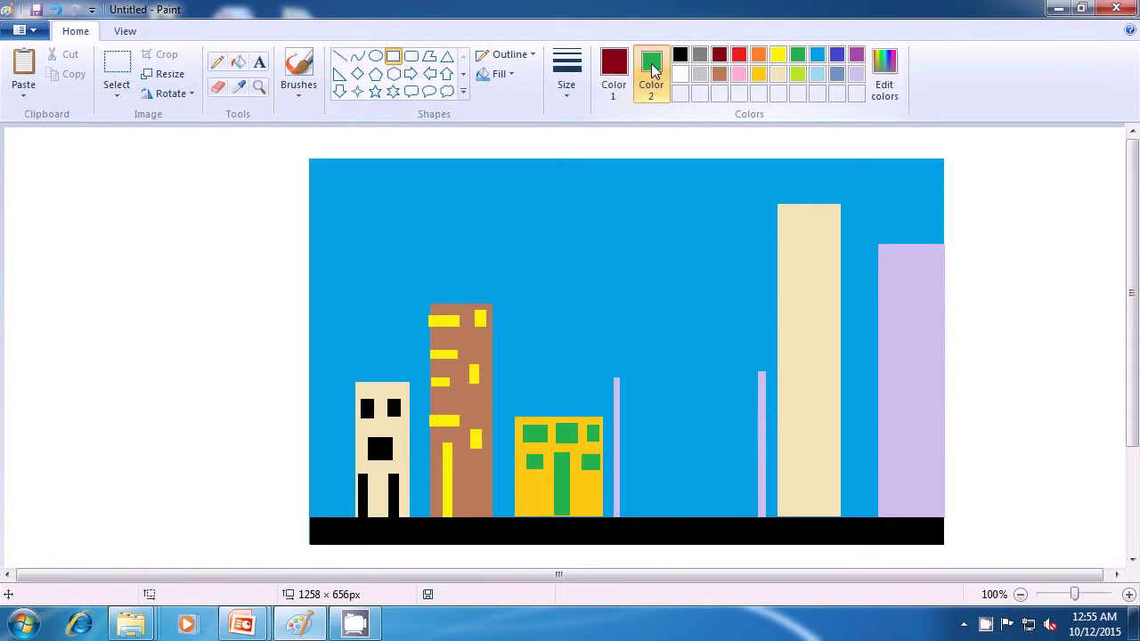
left_click(698, 76)
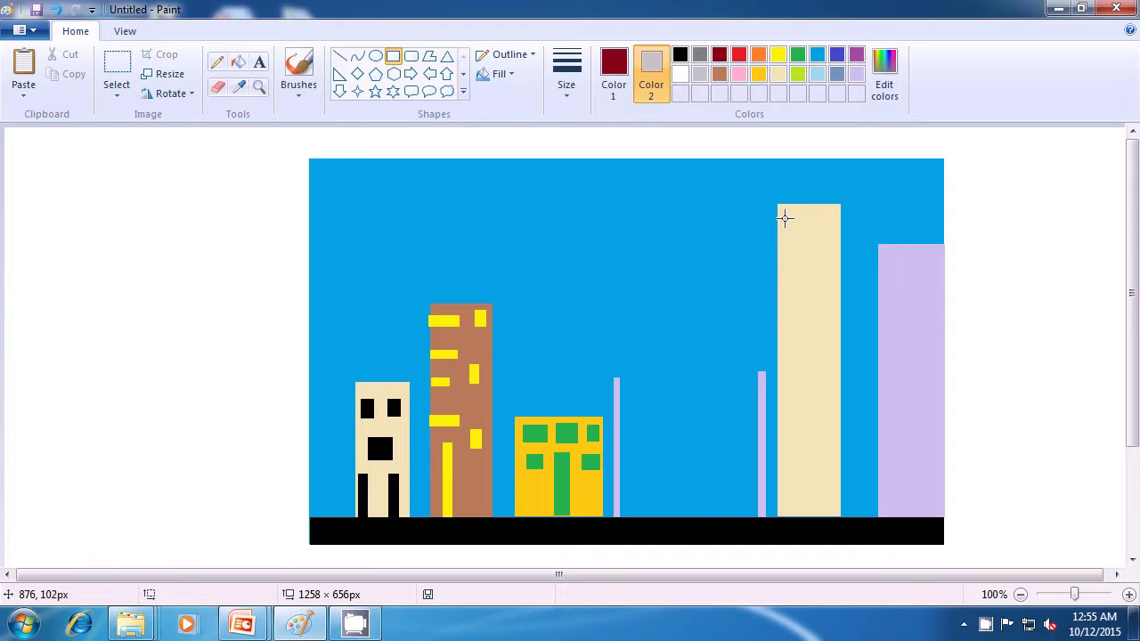
left_click_drag(784, 217, 787, 245)
left_click(758, 241)
left_click_drag(799, 216, 798, 249)
left_click(764, 257)
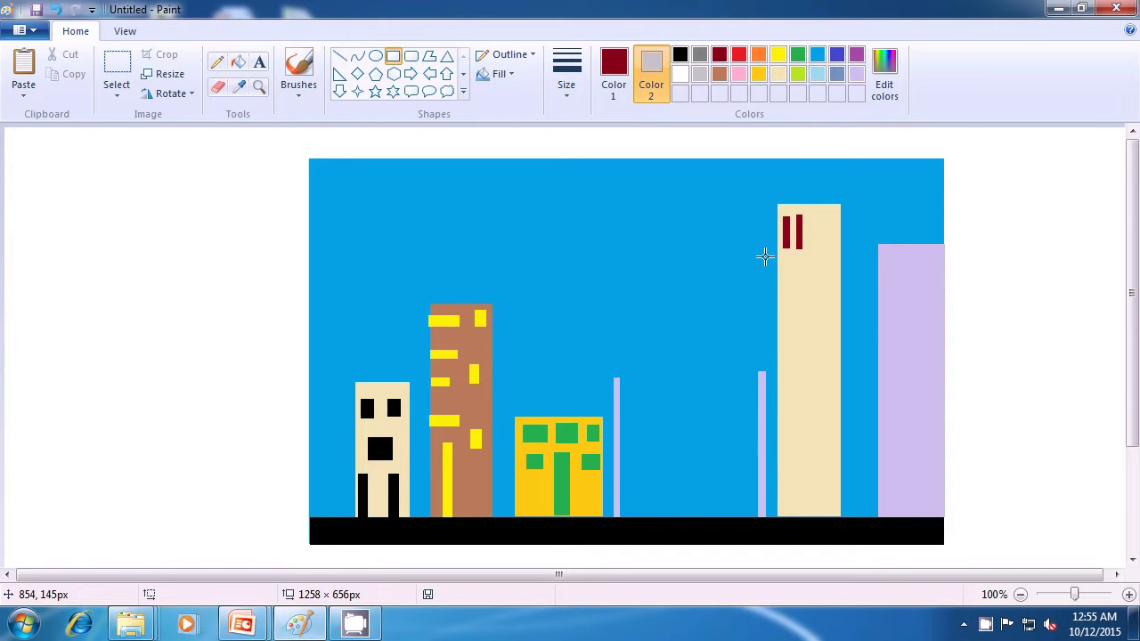
Step: Set both colours to blue-gray and draw two narrow upright windows directly below the tall cream building's top dark red pair
left_click(838, 76)
left_click(624, 83)
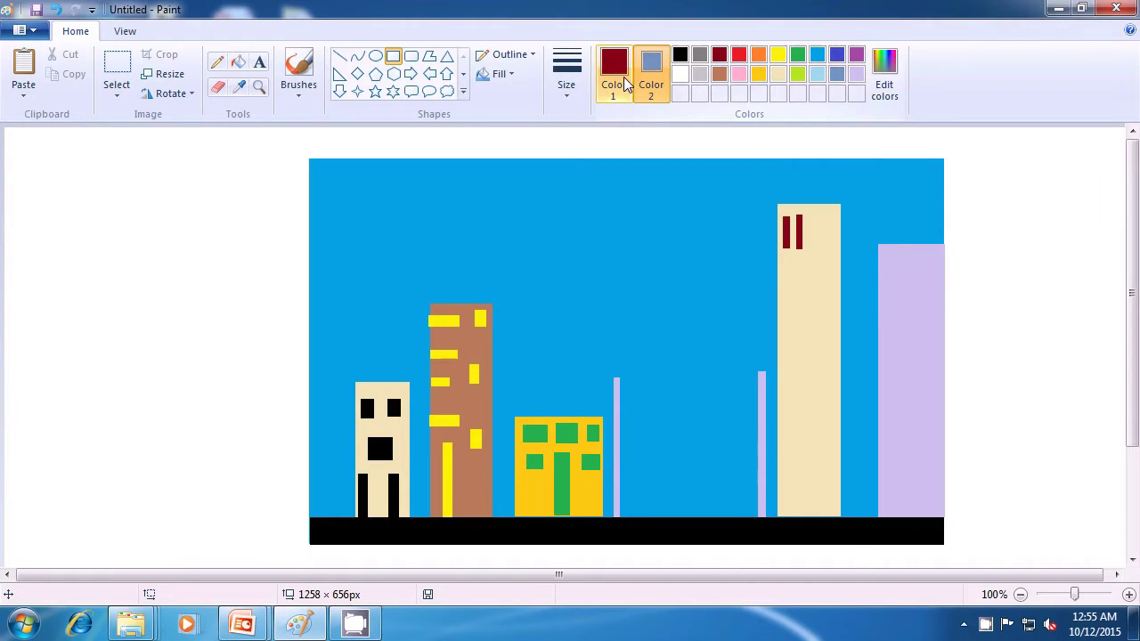
left_click(623, 83)
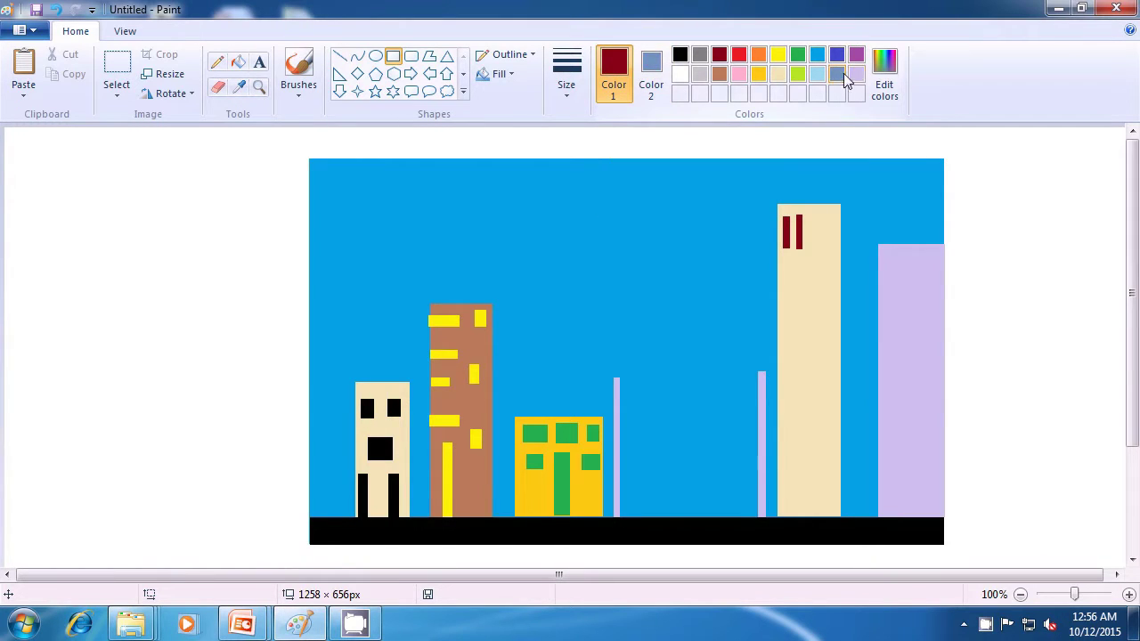
left_click(838, 75)
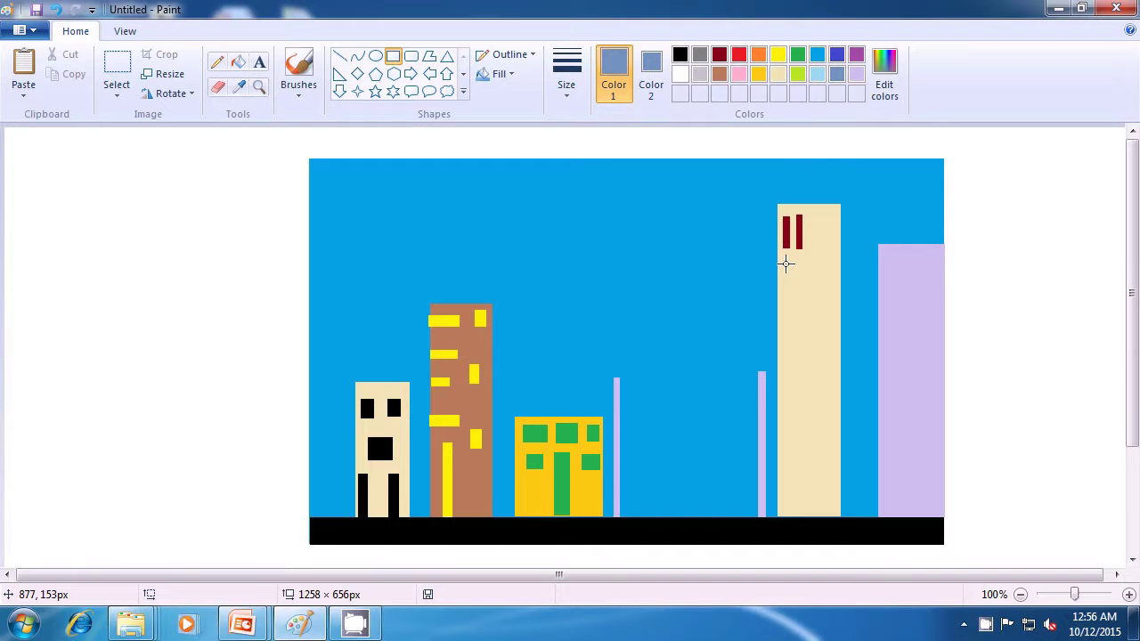
left_click_drag(785, 263, 785, 294)
left_click(810, 295)
left_click_drag(799, 264, 799, 295)
key("Escape")
left_click_drag(799, 264, 800, 298)
left_click(823, 295)
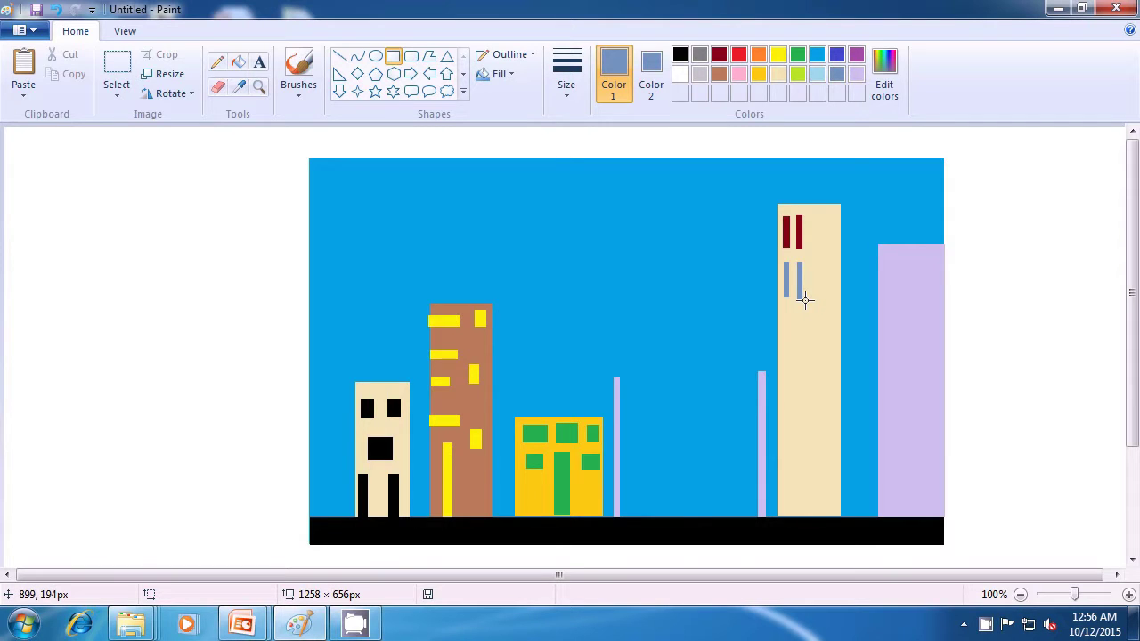
Step: Set both colours to dark red and draw two narrow upright windows on the tall cream building's right side, around mid-height
left_click(719, 55)
left_click(651, 73)
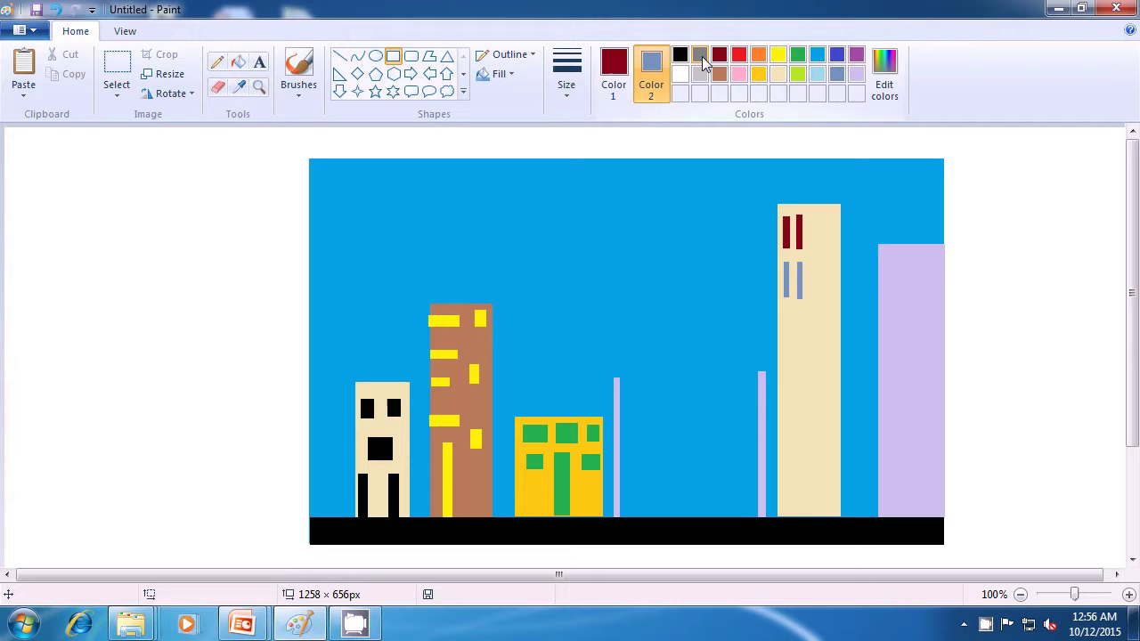
left_click(719, 55)
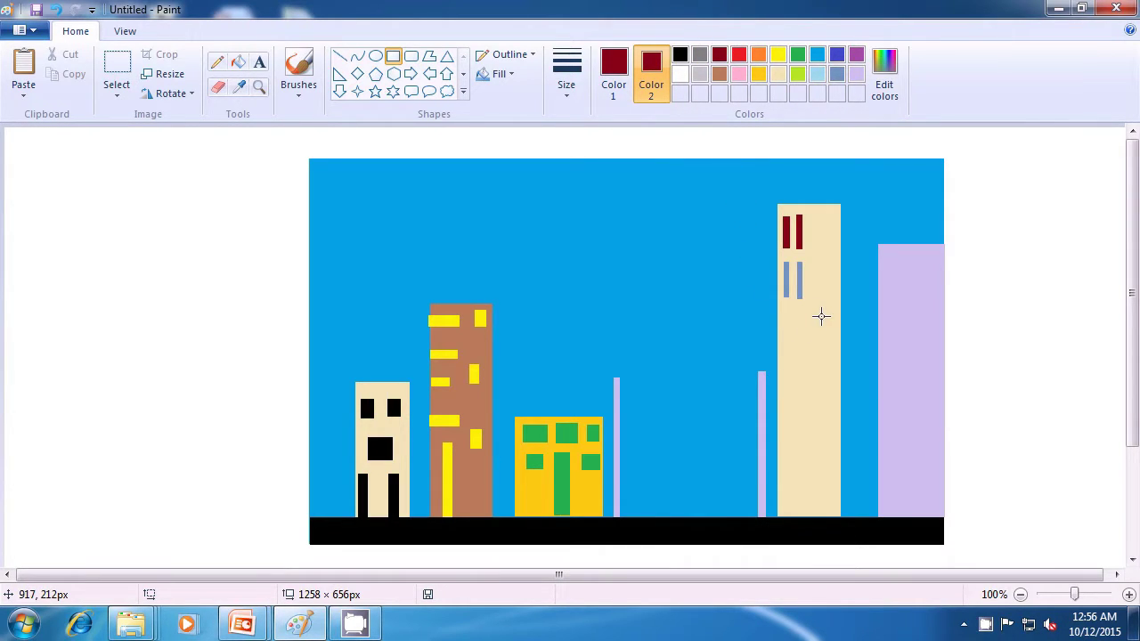
left_click_drag(821, 313, 821, 344)
key("Escape")
left_click_drag(813, 318, 813, 347)
key("Escape")
left_click_drag(815, 317, 817, 354)
left_click(816, 369)
left_click_drag(828, 317, 828, 356)
left_click(853, 356)
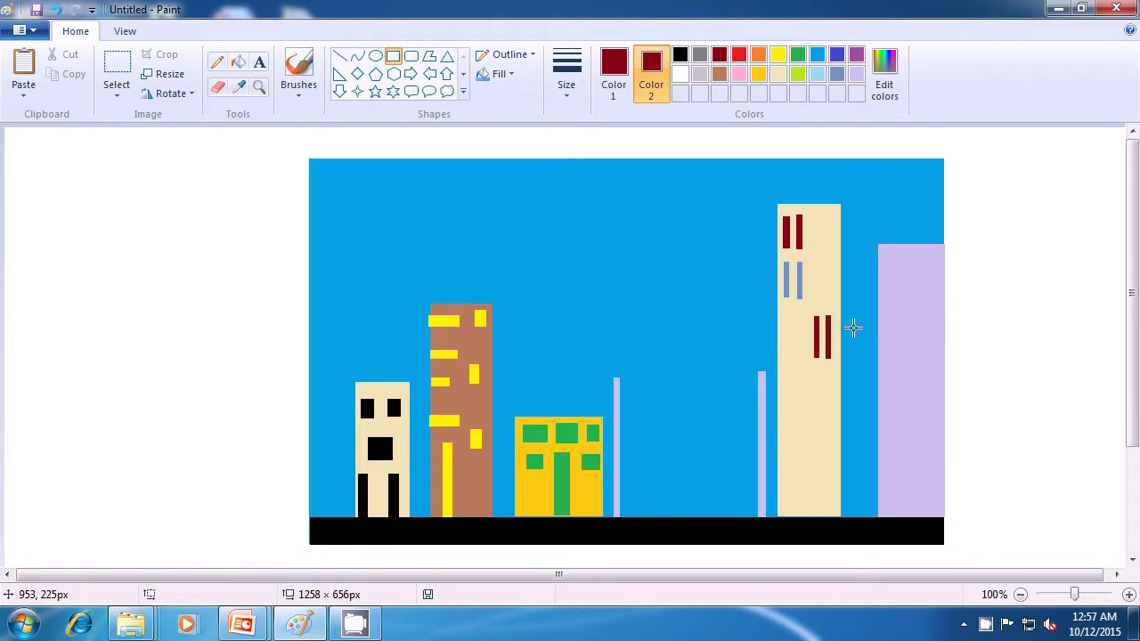
Step: Set both colours to blue-gray and draw two upright windows about 43 px tall below the dark red pair on the tall building's right side
left_click(836, 74)
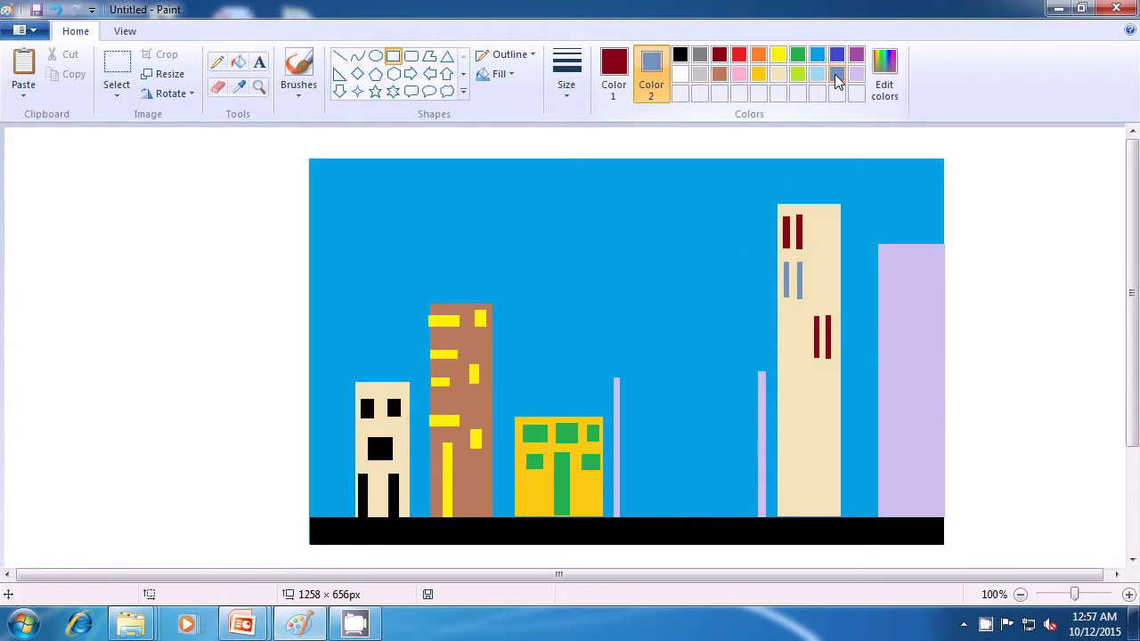
left_click(615, 74)
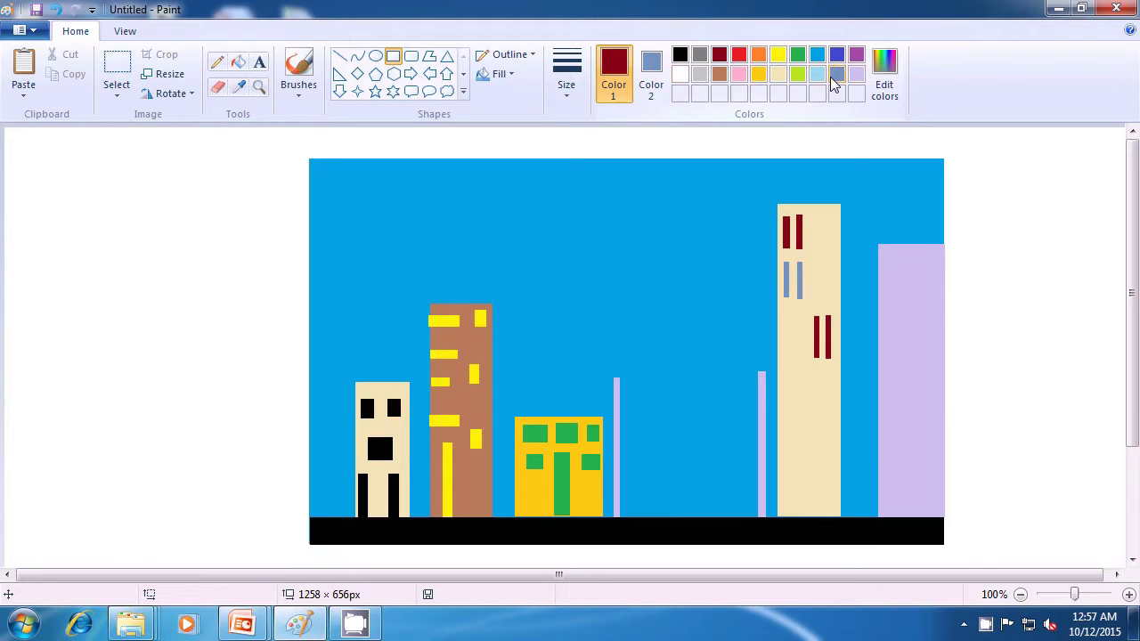
left_click(836, 77)
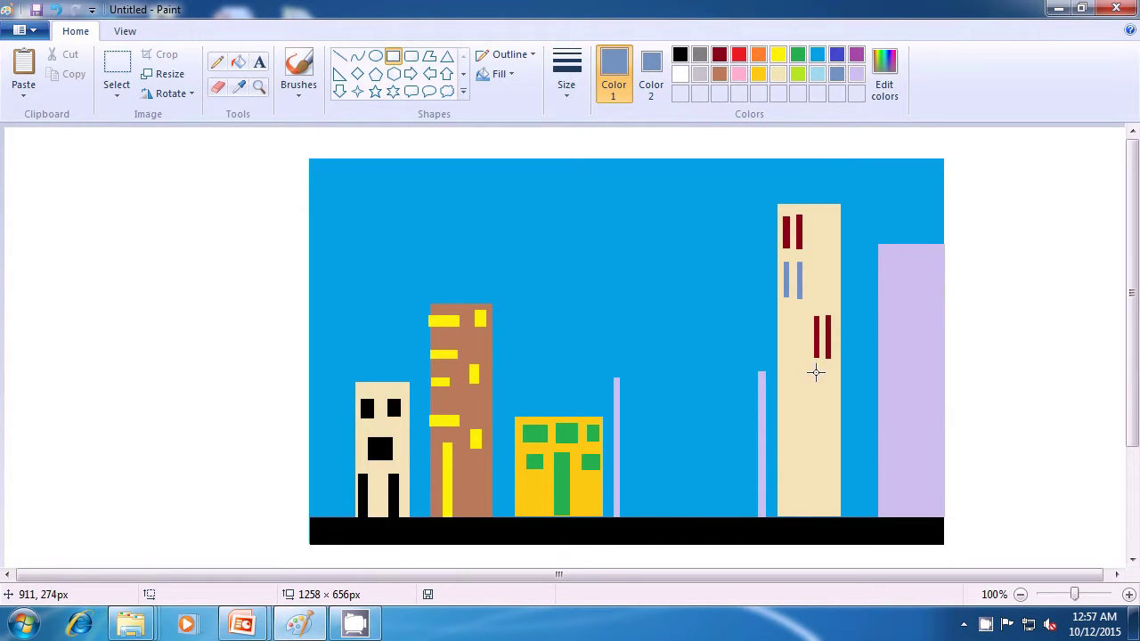
left_click_drag(816, 373, 817, 407)
left_click(827, 419)
left_click_drag(827, 372, 828, 411)
key("Escape")
left_click_drag(829, 374, 828, 412)
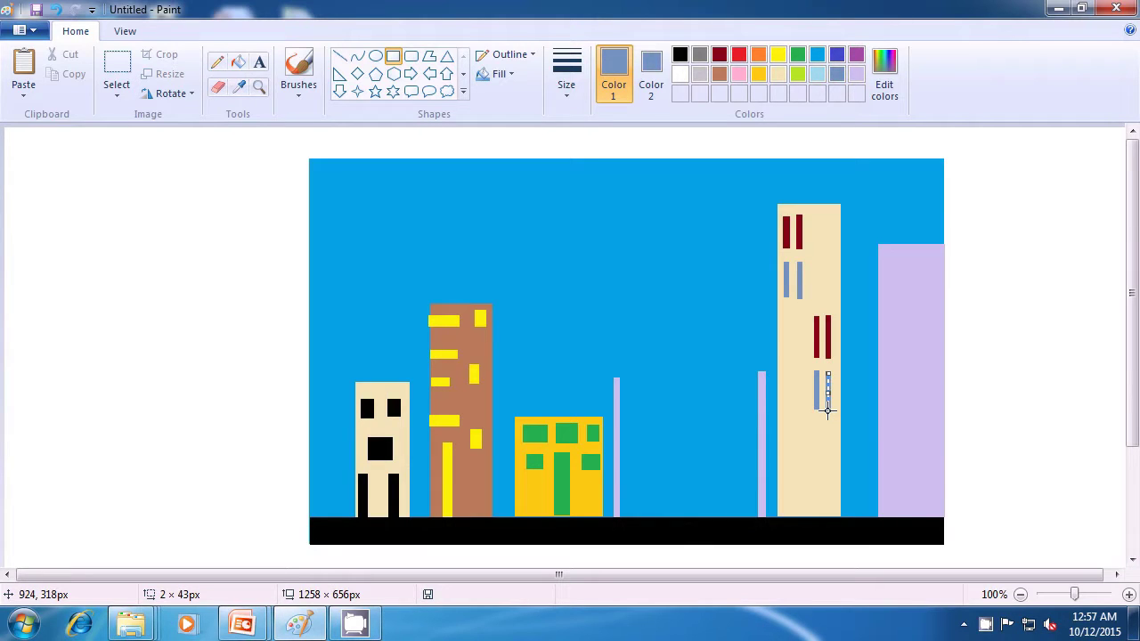
left_click(833, 436)
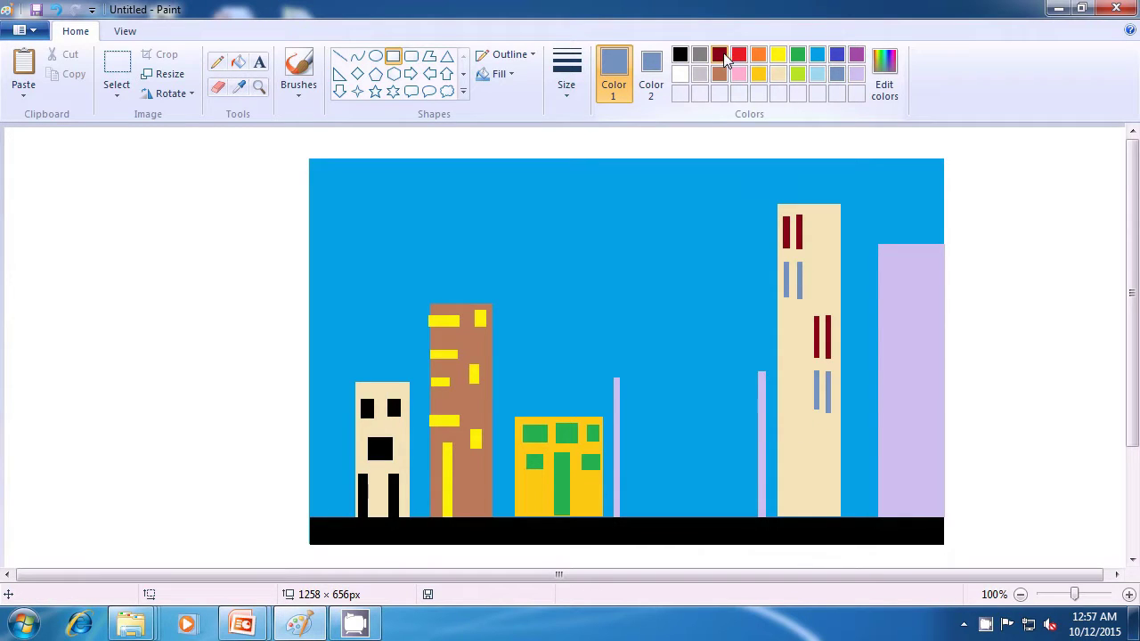
Step: Set both colours to dark red and draw two short upright windows at the tall cream building's lower left
left_click(719, 55)
left_click(653, 68)
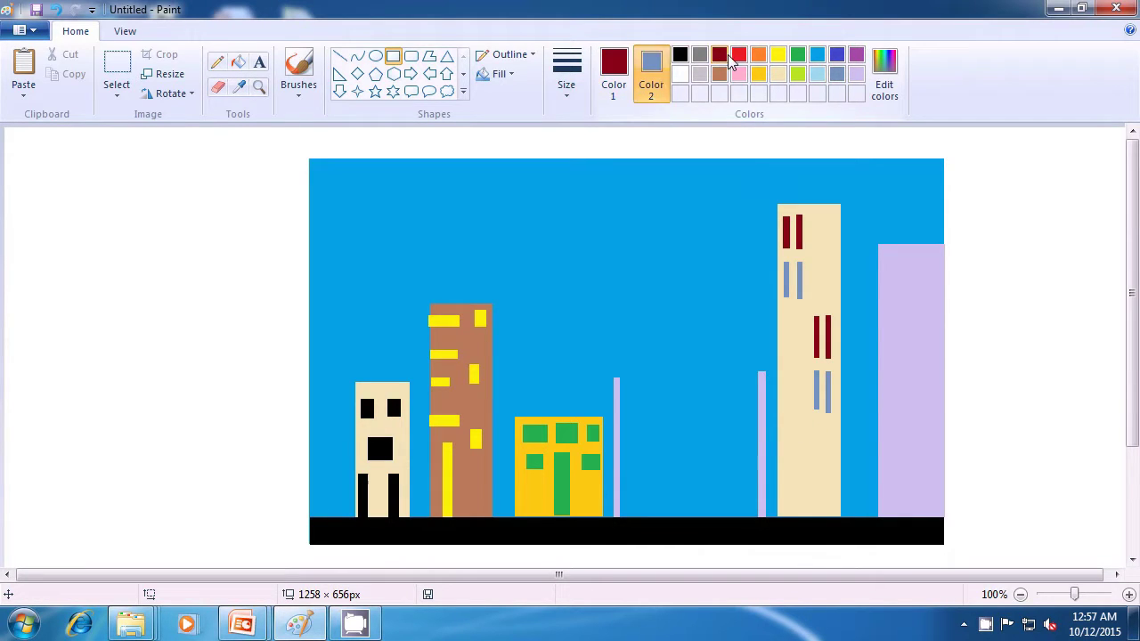
left_click(720, 55)
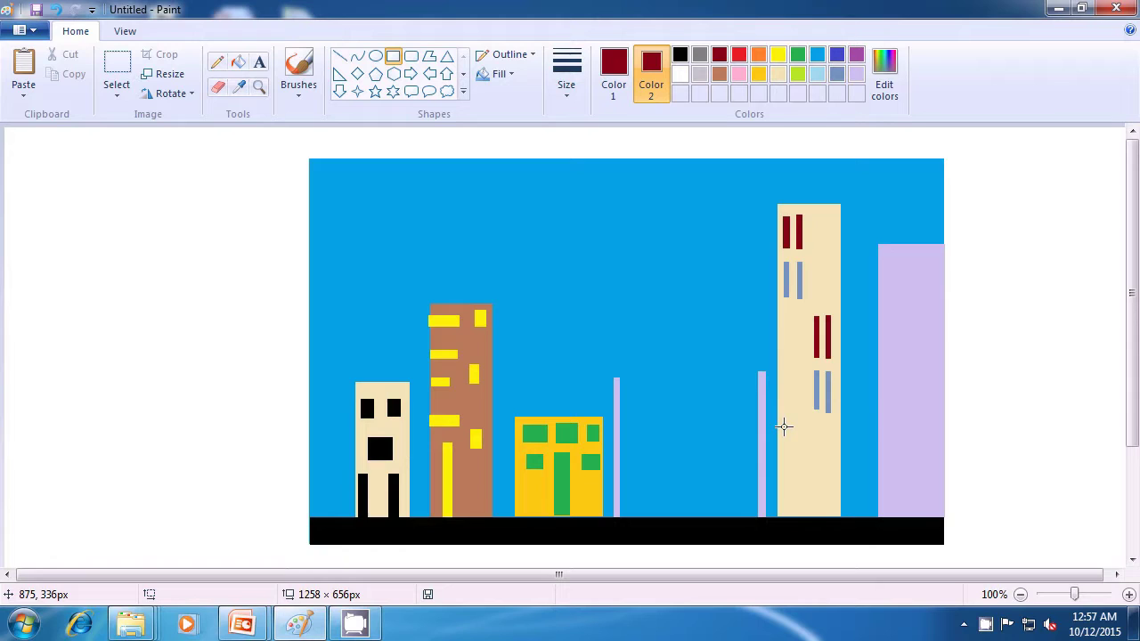
left_click_drag(783, 426, 784, 454)
left_click_drag(784, 454, 786, 451)
left_click_drag(785, 452, 785, 451)
left_click(797, 434)
left_click_drag(797, 426, 798, 454)
left_click(857, 431)
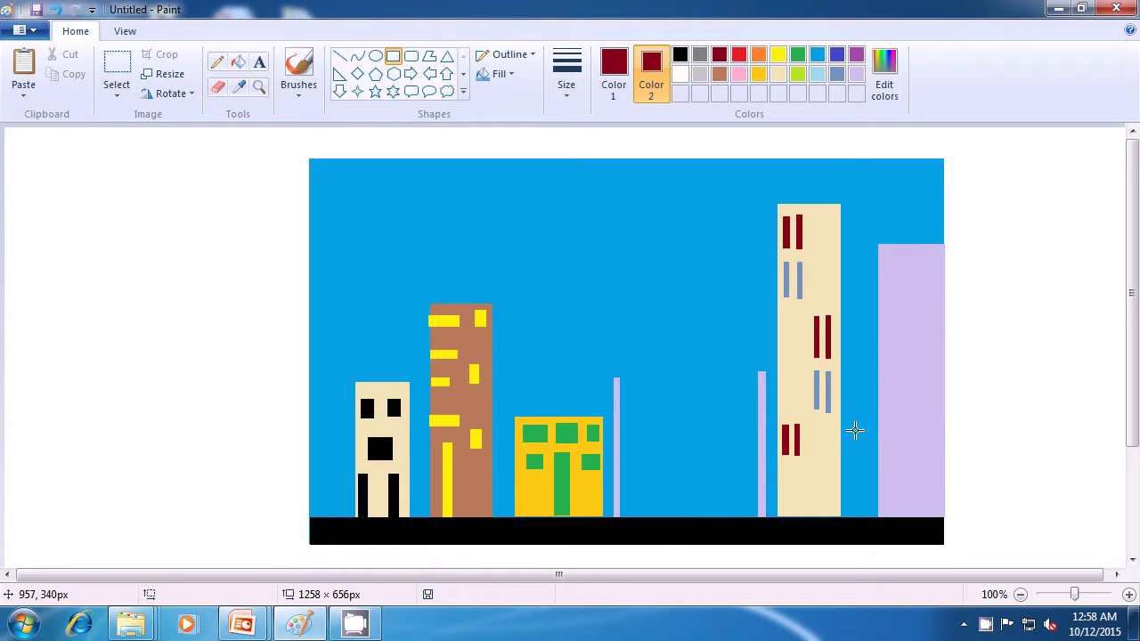
Step: Set both colours to blue-gray and draw two upright windows about 33 px tall at the tall cream building's lower right
left_click(836, 75)
left_click(627, 64)
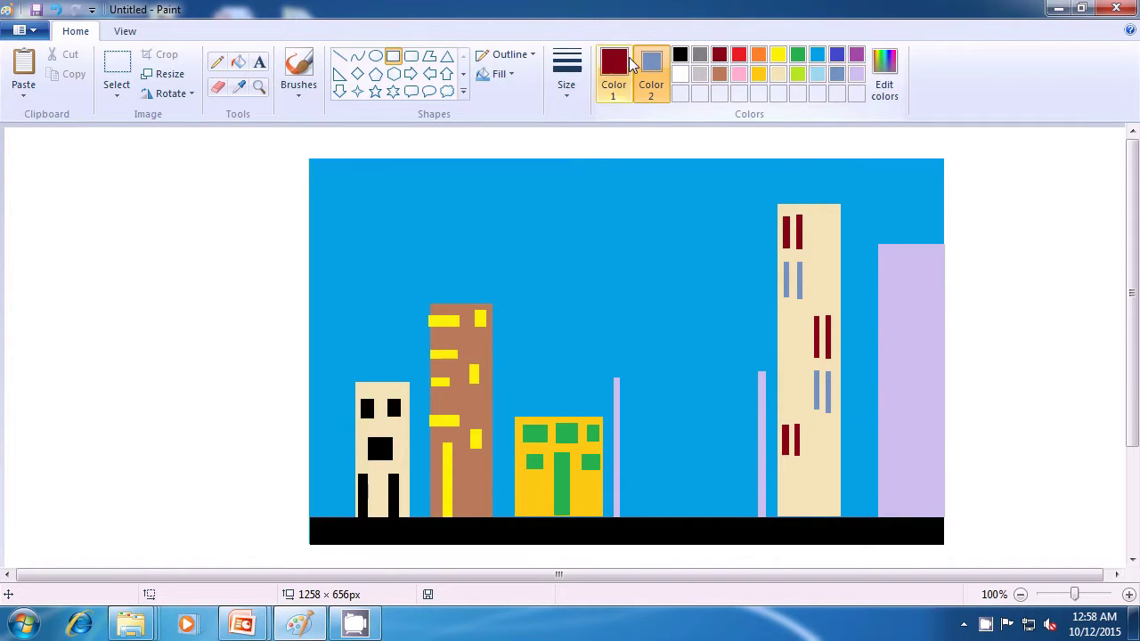
left_click(837, 75)
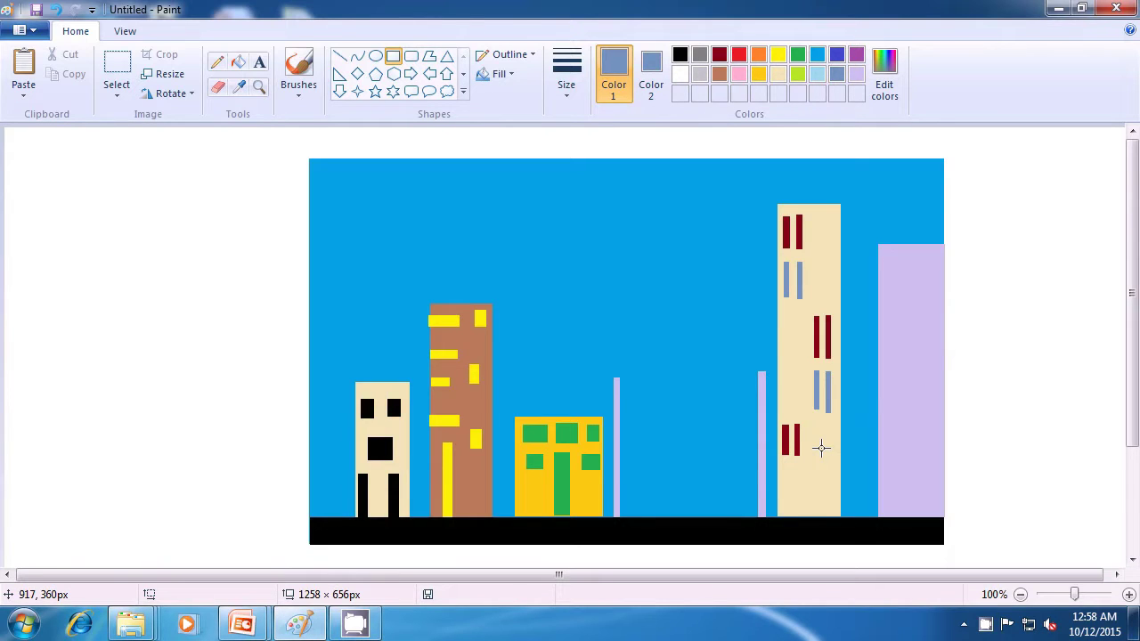
left_click_drag(815, 449, 817, 479)
left_click(891, 468)
left_click_drag(828, 452, 829, 481)
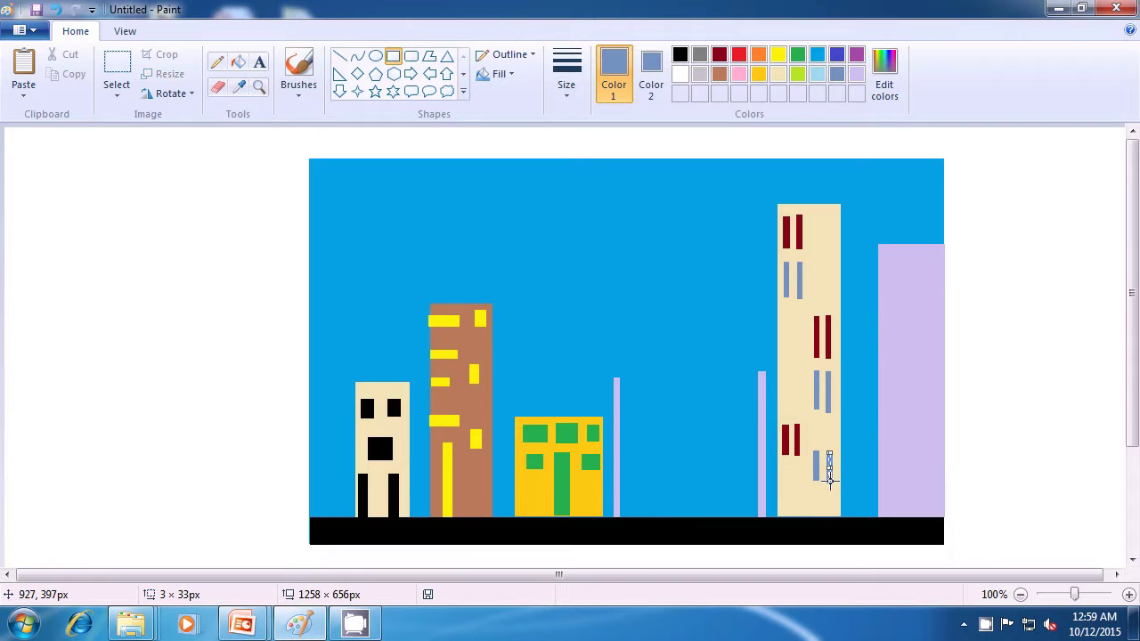
left_click(846, 469)
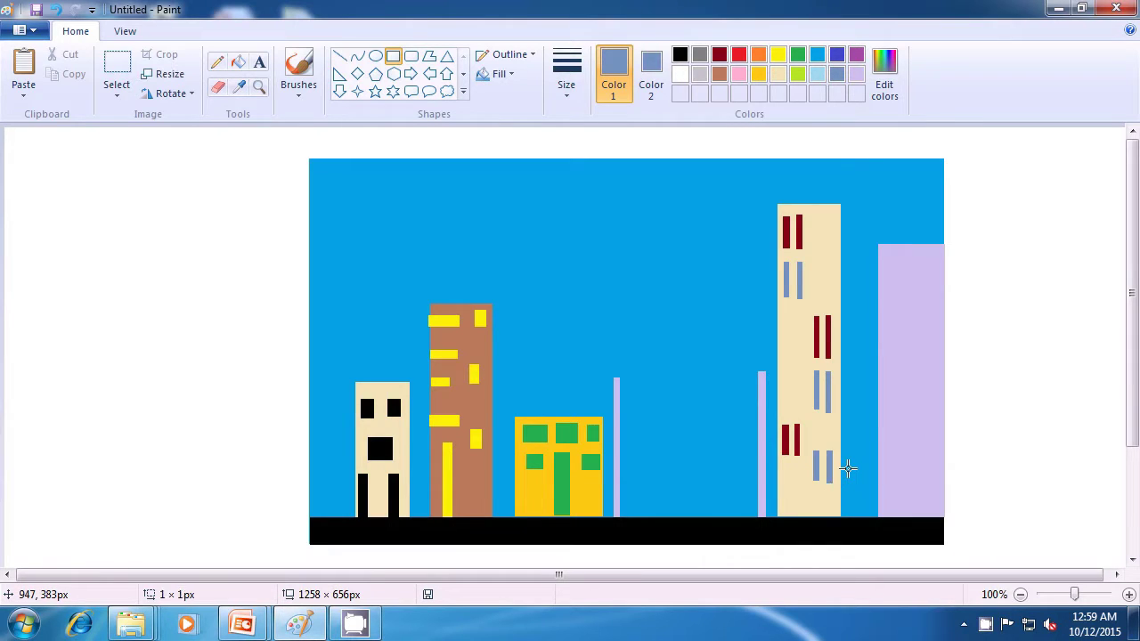
Step: Set both colours to dark red and draw a door about 8 × 56 px at the tall cream building's bottom-left corner
left_click(719, 55)
left_click(651, 72)
left_click(720, 55)
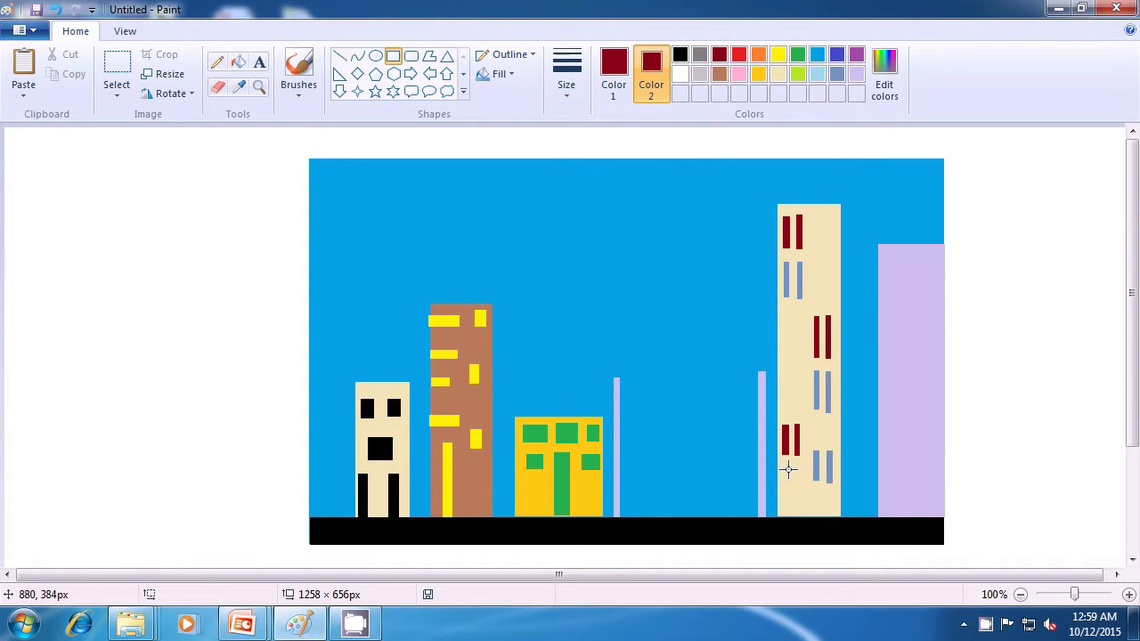
left_click_drag(784, 467, 780, 516)
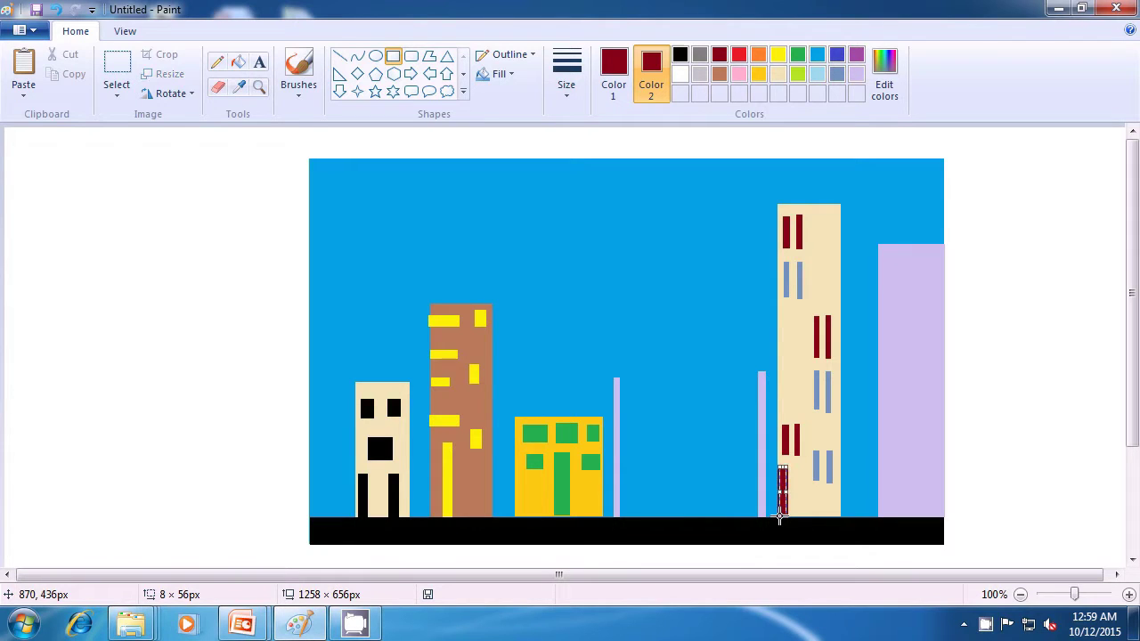
left_click(773, 533)
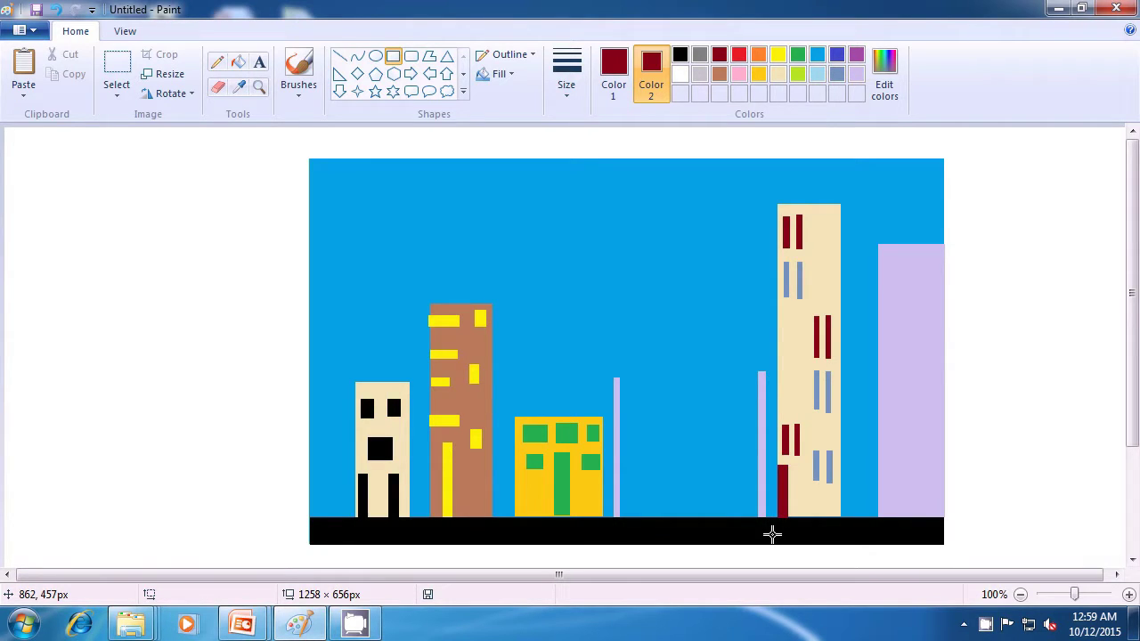
Step: Set Color 1 to black and Color 2 to indigo, and draw a door about 35 × 49 px at the lavender building's base
left_click(624, 89)
left_click(679, 55)
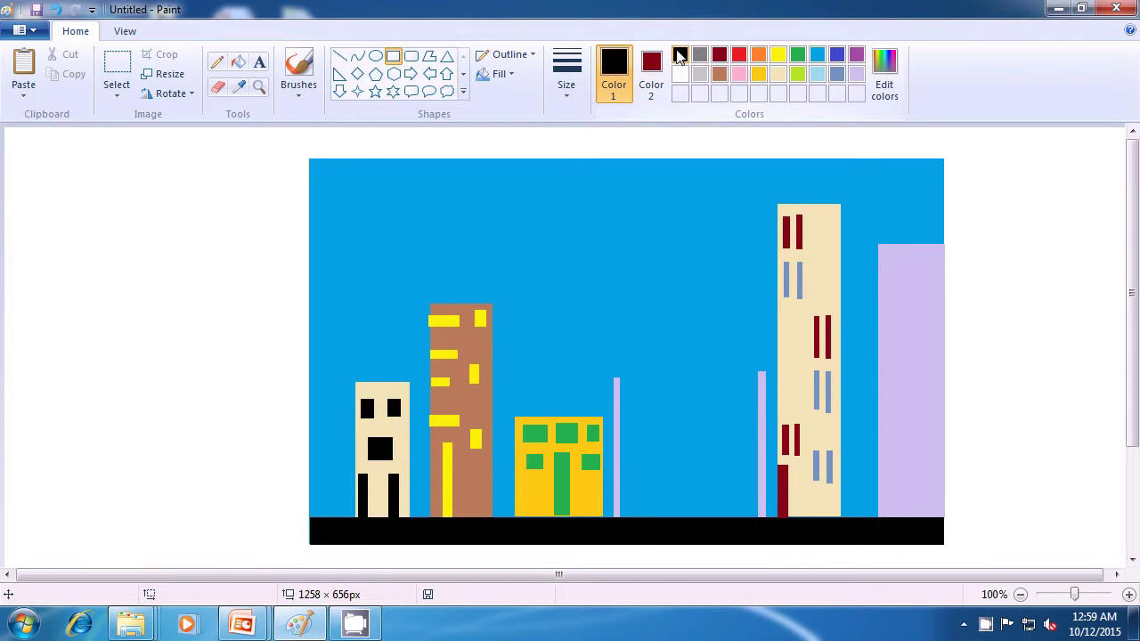
left_click(652, 76)
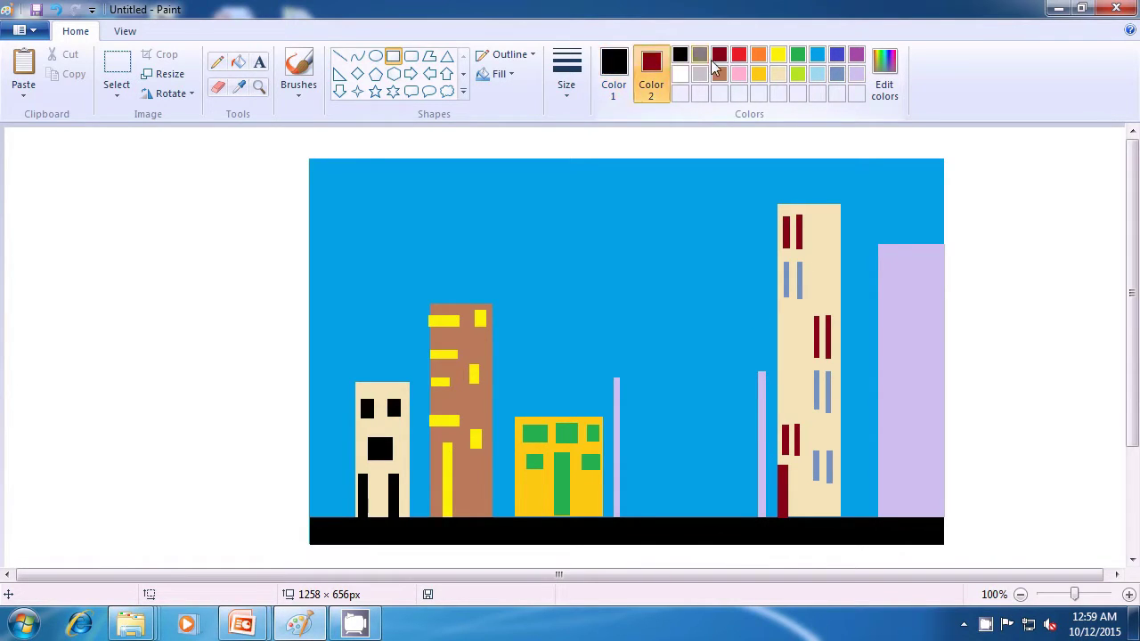
left_click(836, 55)
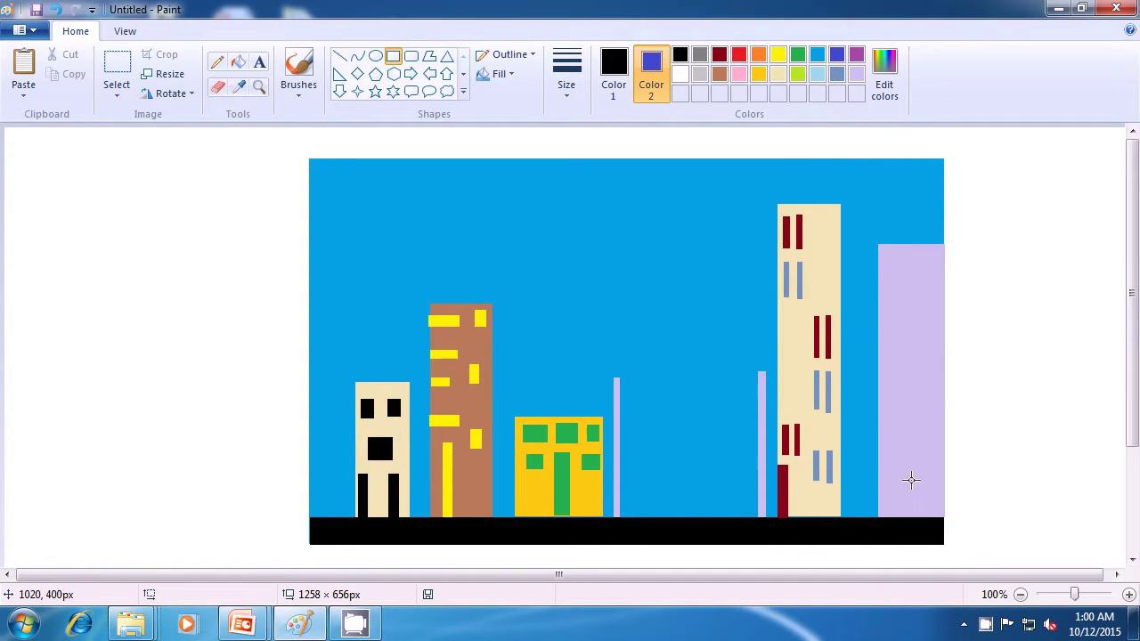
left_click_drag(900, 472, 933, 517)
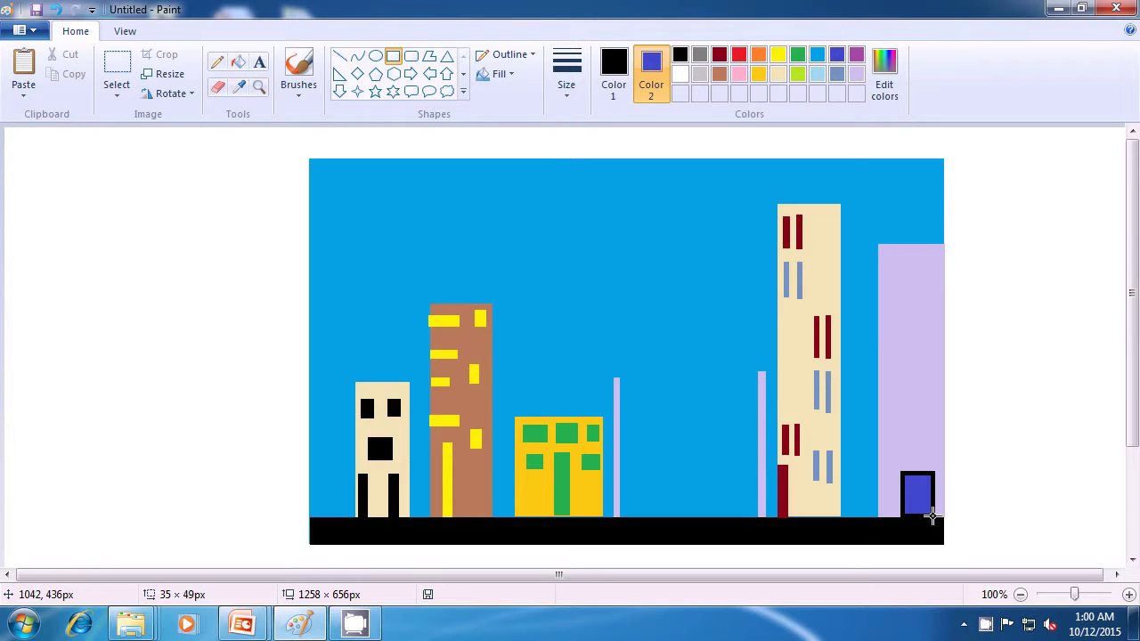
left_click_drag(933, 517, 933, 516)
left_click(1003, 489)
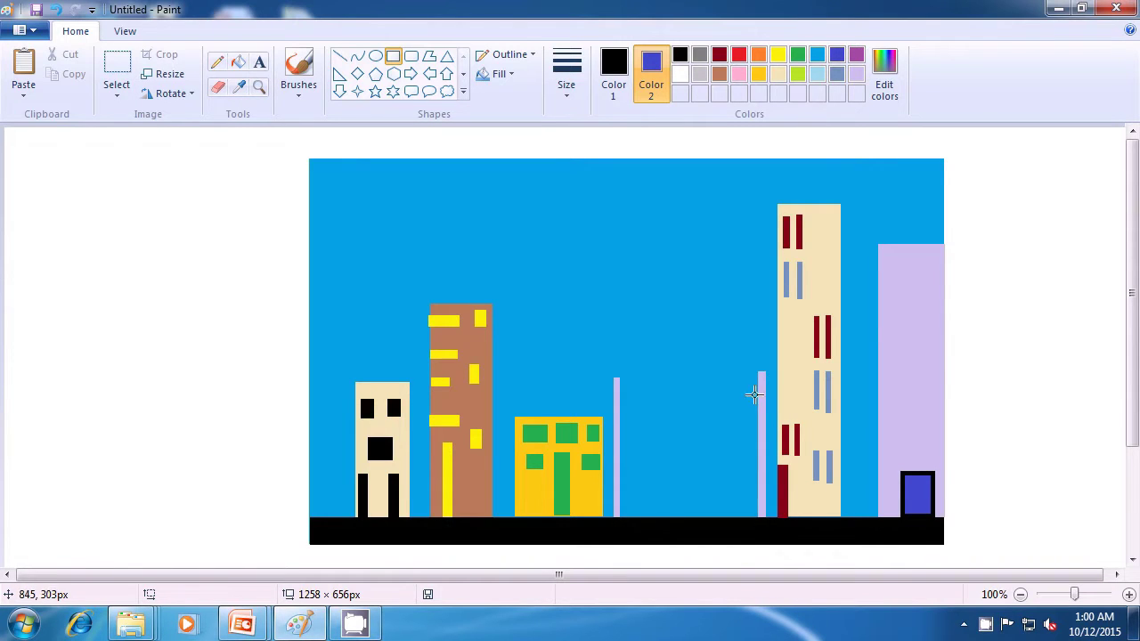
Step: Draw a black vertical line down the middle of the lavender building's indigo door, splitting it into two panels
left_click(338, 59)
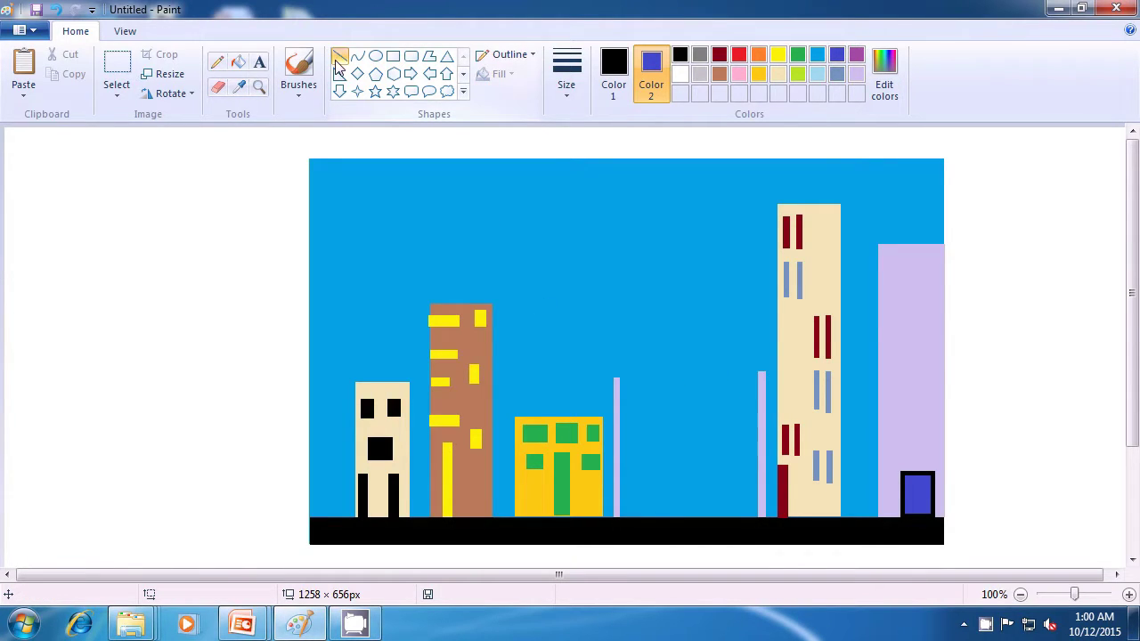
left_click(611, 81)
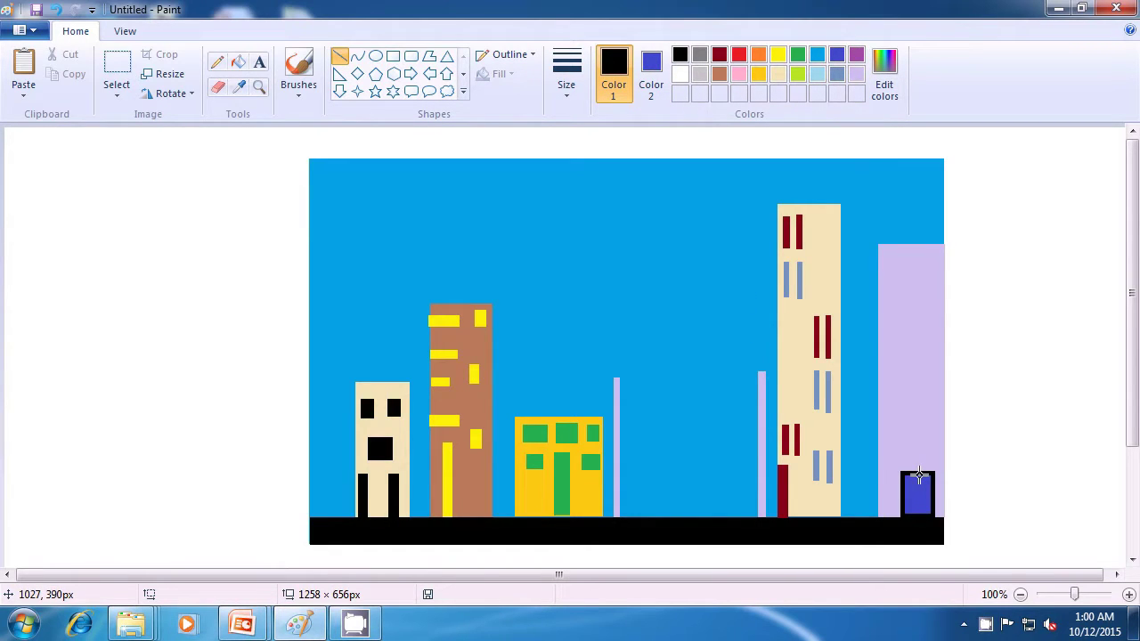
left_click_drag(919, 476, 919, 519)
left_click(983, 492)
left_click(614, 79)
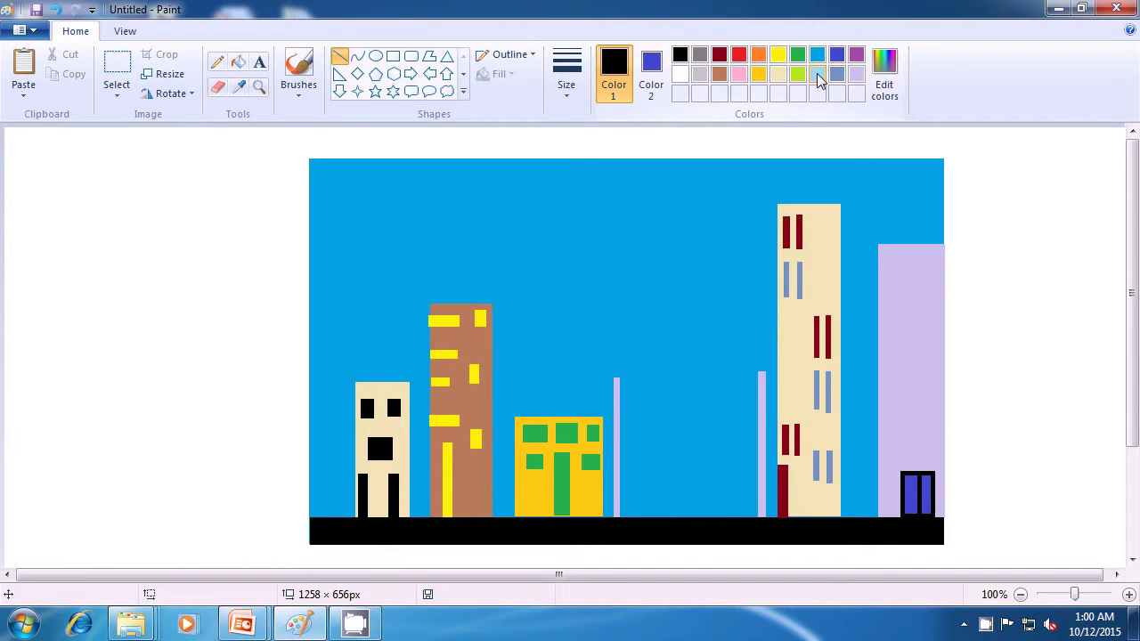
left_click(818, 78)
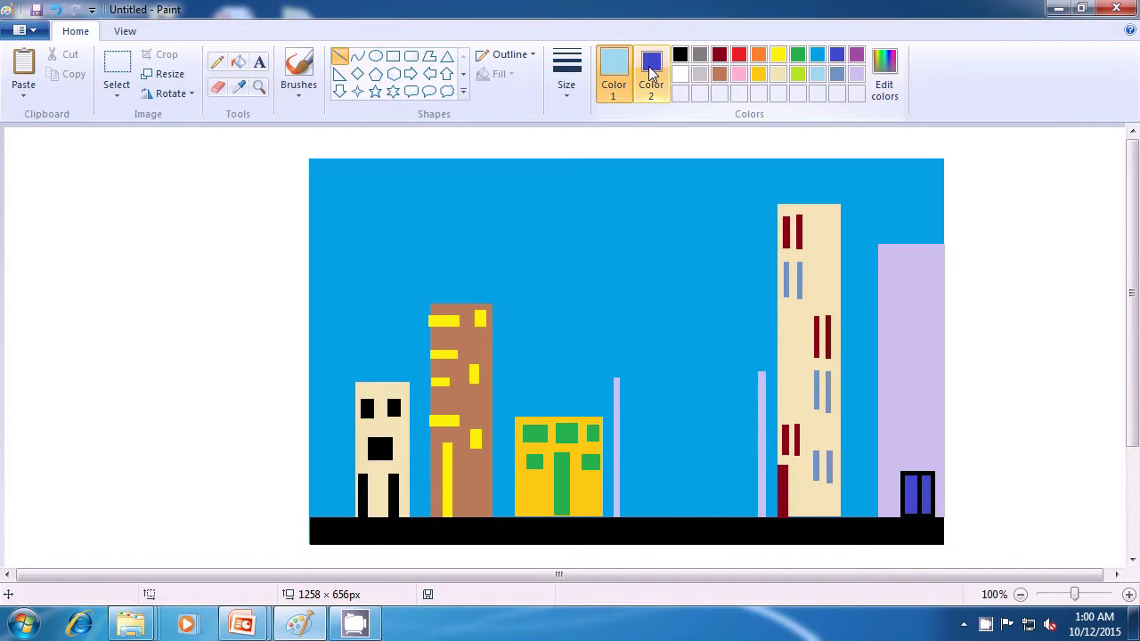
left_click(651, 73)
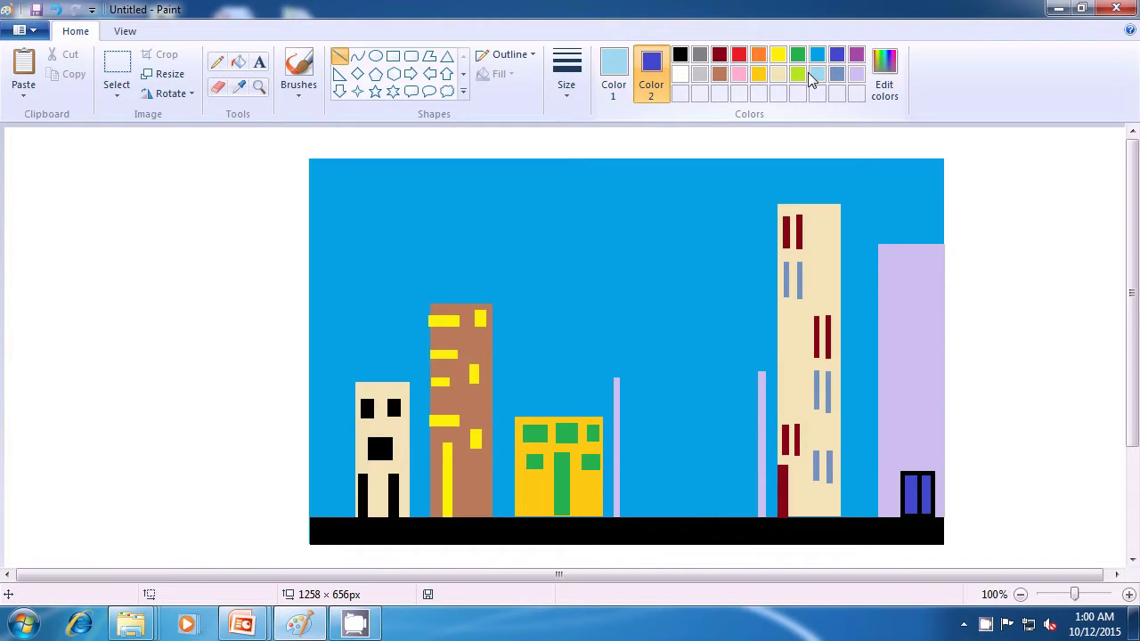
left_click(815, 77)
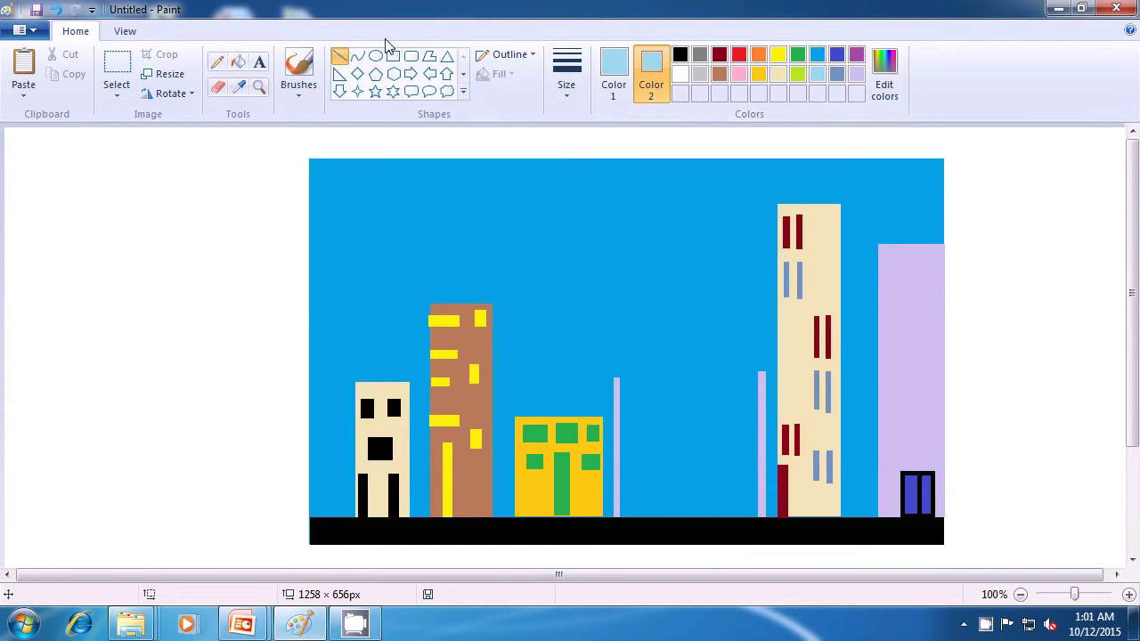
left_click(393, 55)
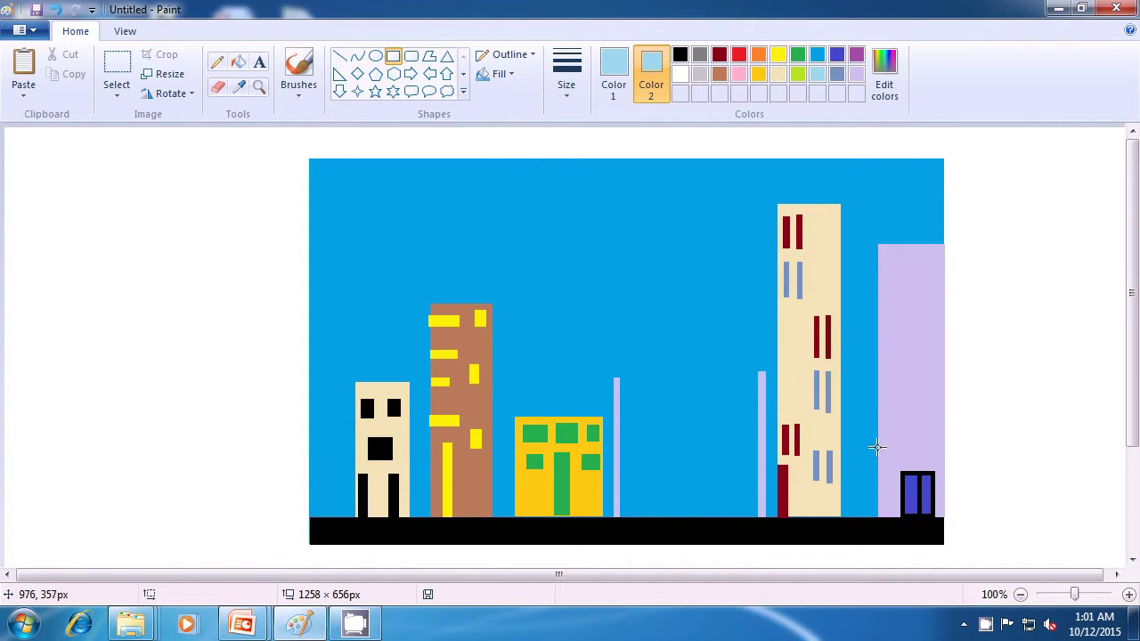
left_click_drag(879, 443, 888, 451)
left_click(899, 424)
Step: Set both colours to red and draw a row of three small square windows just above the lavender building's door
left_click(744, 57)
left_click(614, 67)
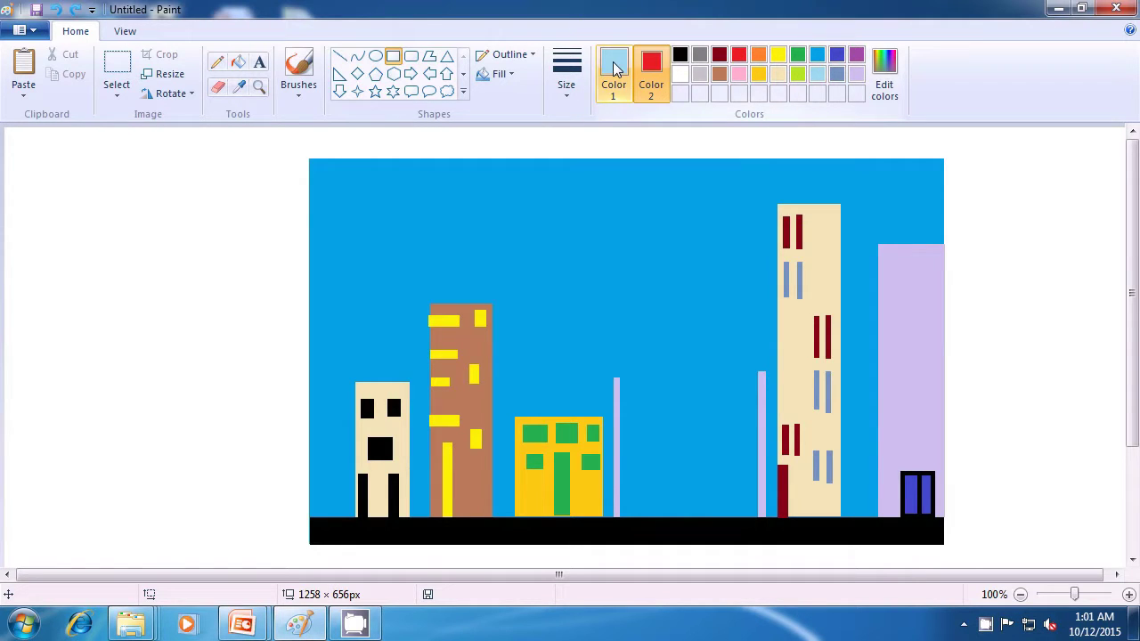
left_click(738, 58)
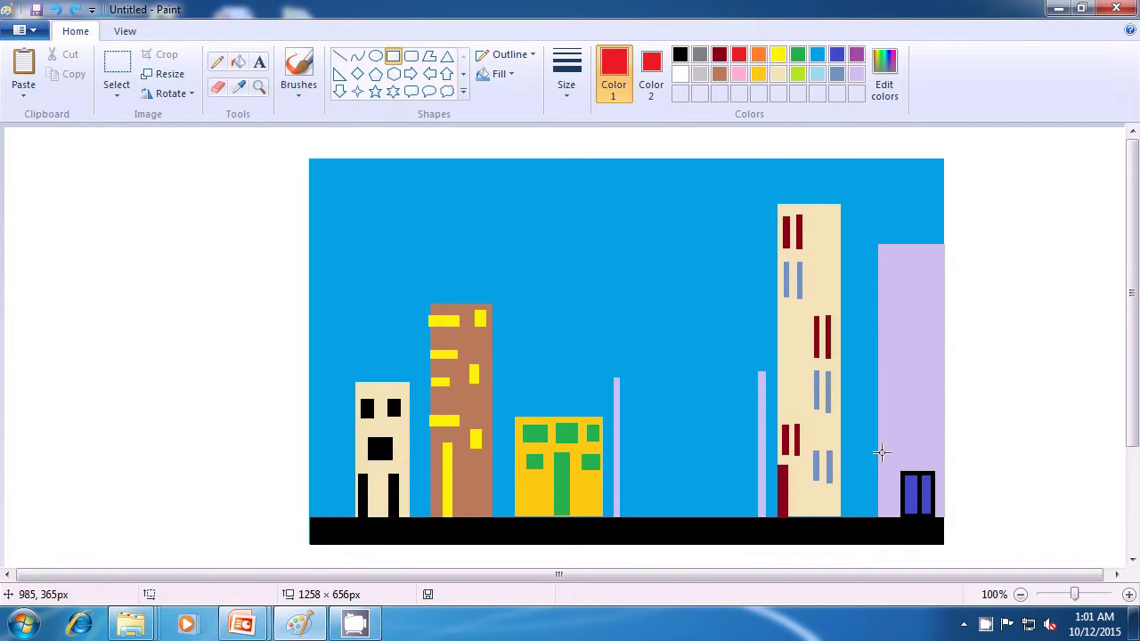
left_click_drag(884, 453, 890, 463)
left_click(959, 452)
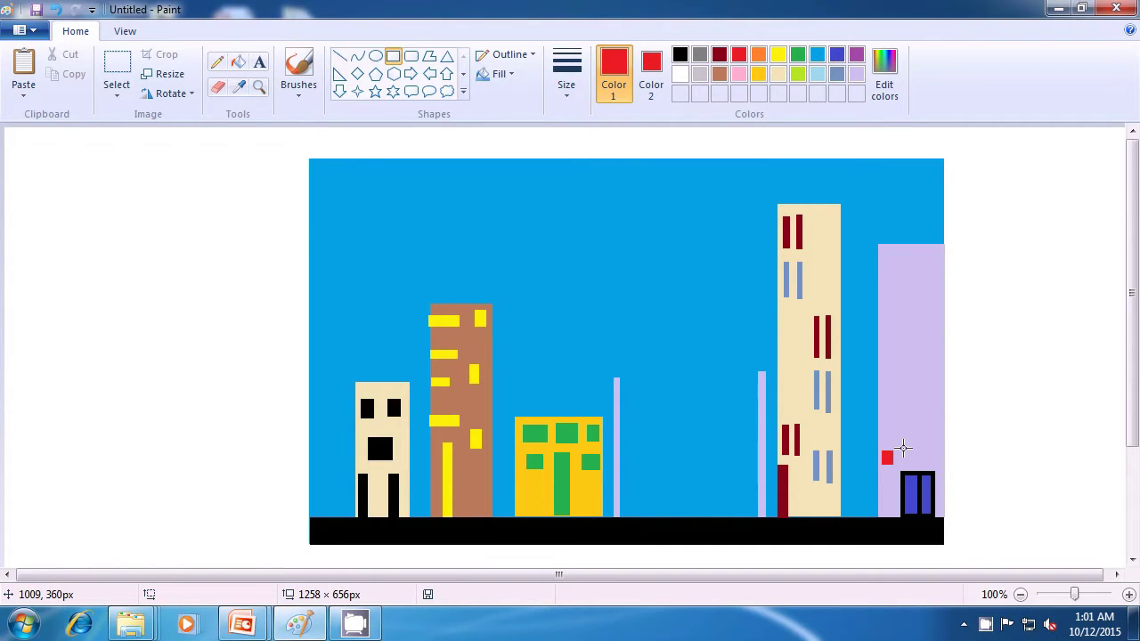
left_click_drag(902, 448, 910, 455)
key("ctrl+z")
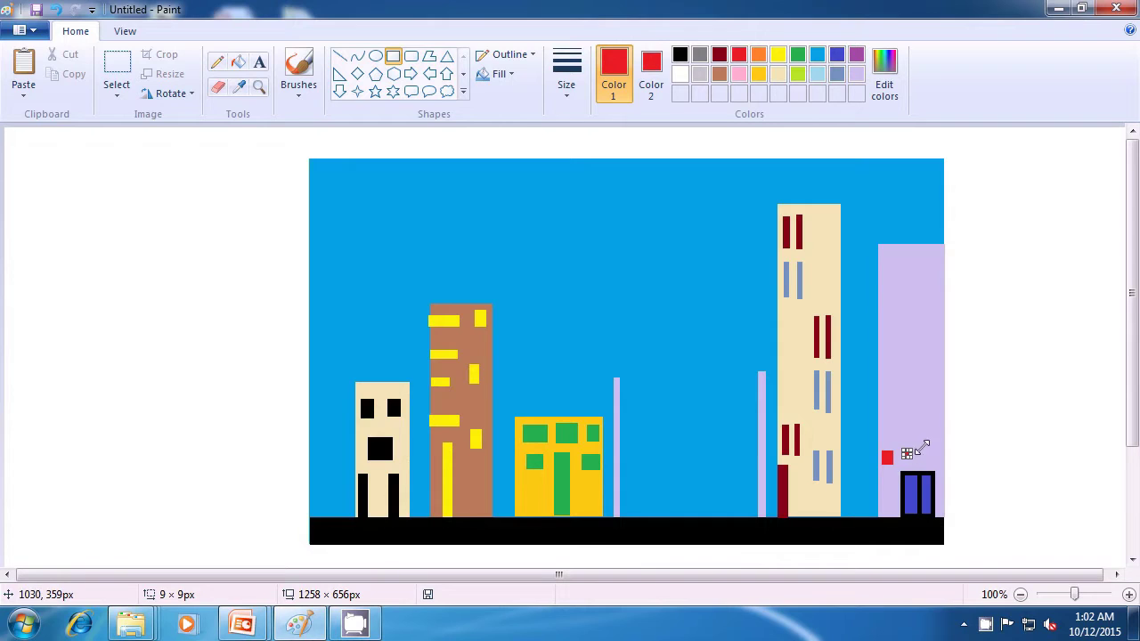
left_click(929, 451)
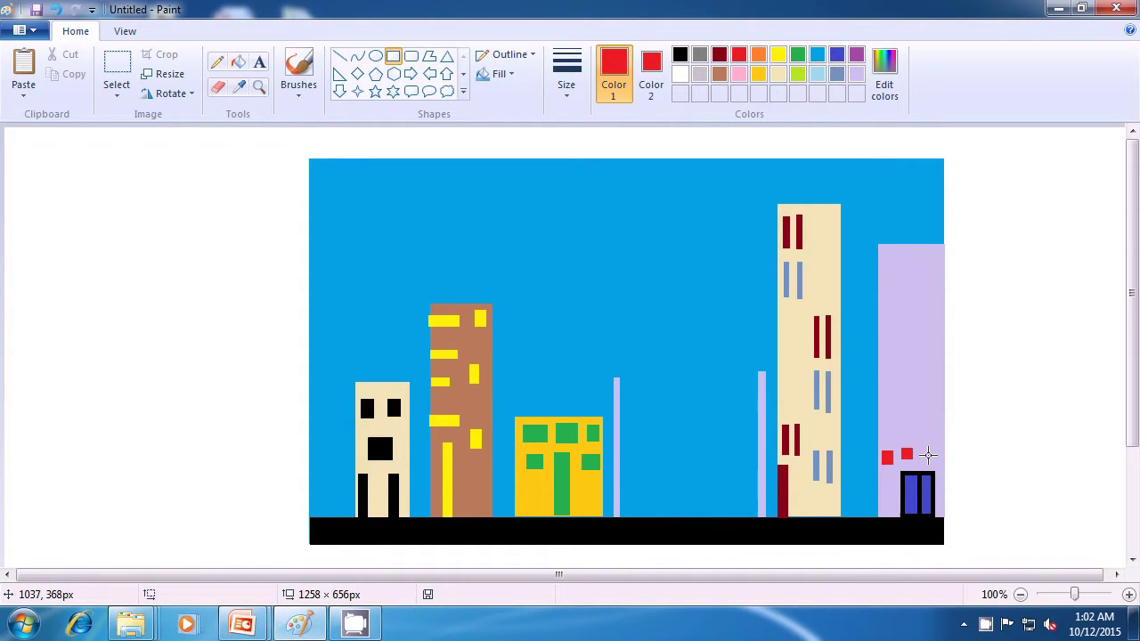
left_click_drag(928, 452, 931, 456)
left_click(977, 449)
Step: Draw three tall, narrow red windows side by side above the lavender building's lowest row of square windows
left_click_drag(885, 378, 886, 432)
left_click(1013, 411)
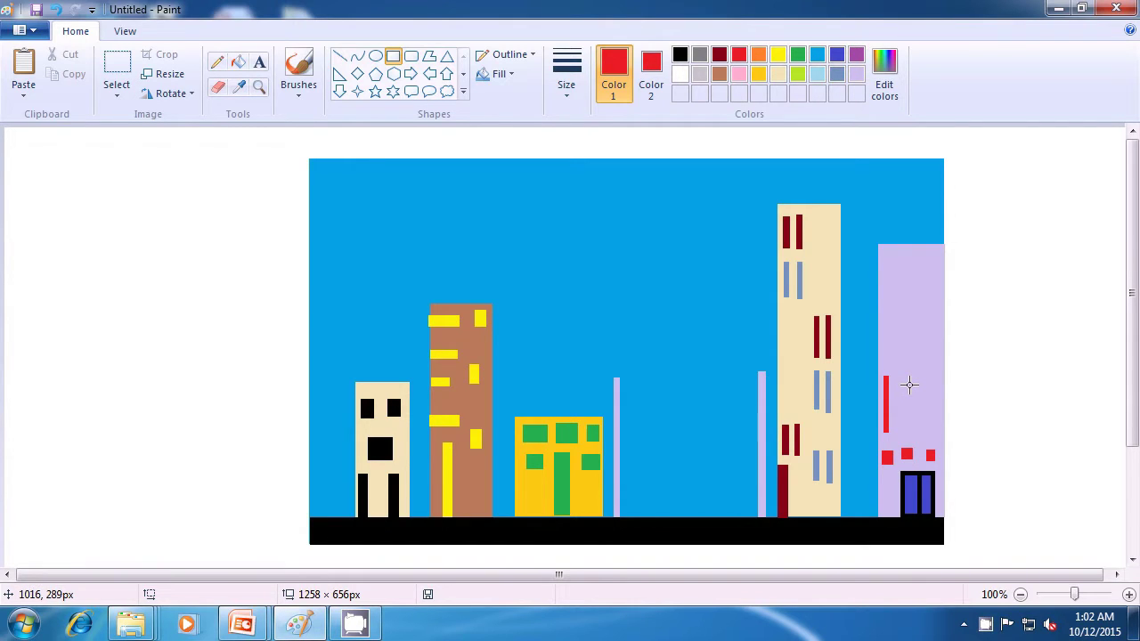
left_click_drag(905, 377, 904, 431)
left_click(1013, 411)
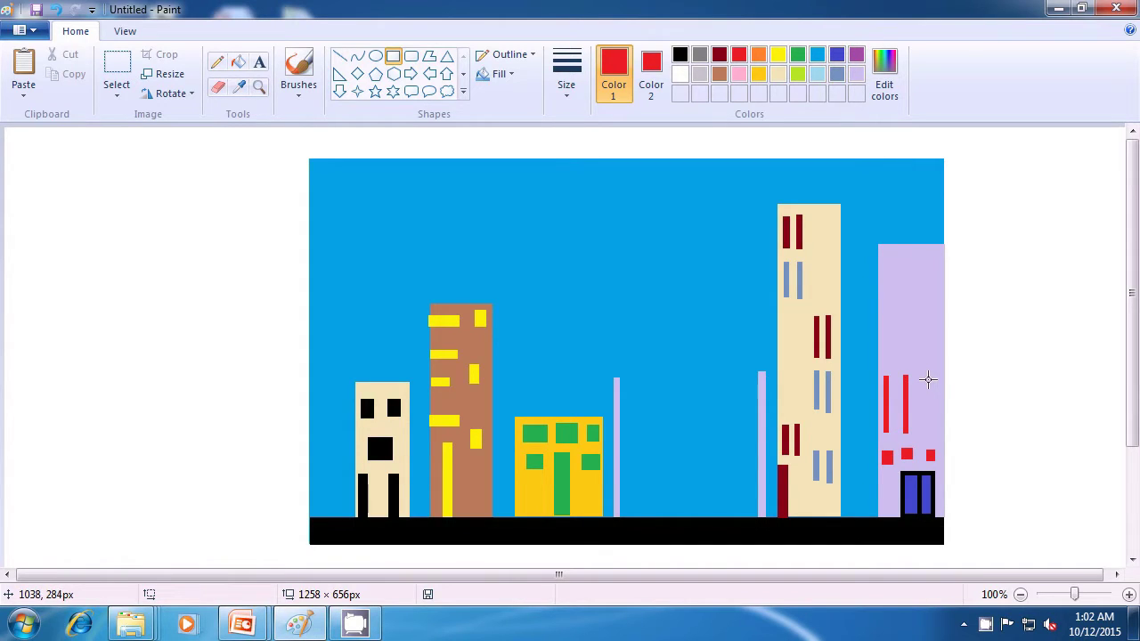
left_click_drag(925, 375, 924, 429)
left_click(1058, 406)
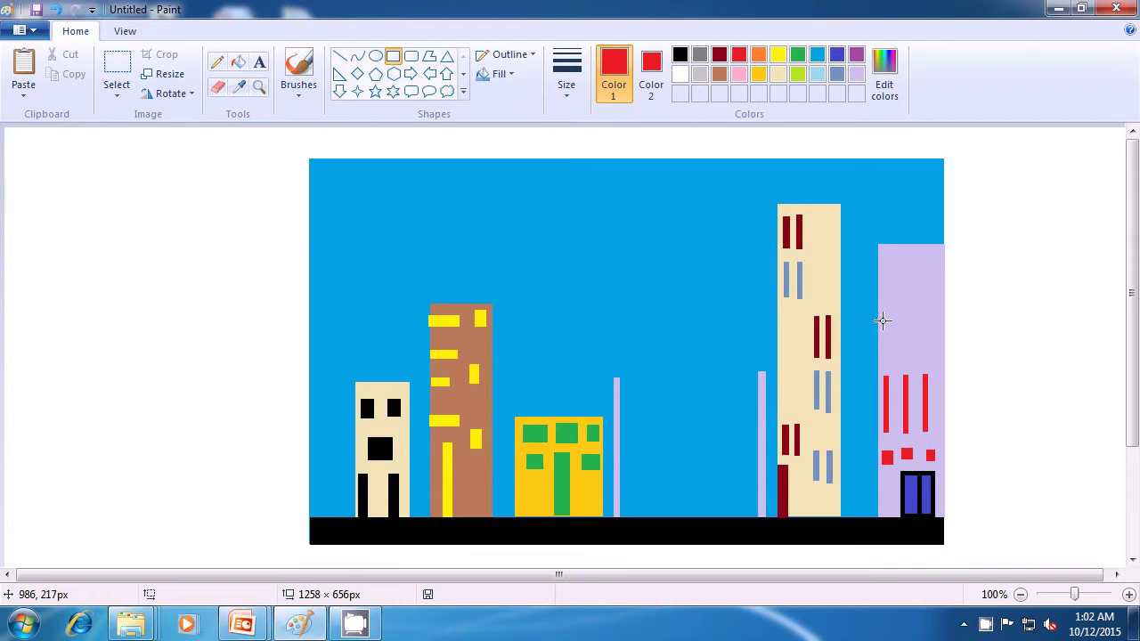
Step: Draw a row of three small red square windows, about 7 px high, above the lavender building's tall red windows
left_click_drag(882, 320, 886, 326)
left_click(909, 333)
left_click_drag(902, 319, 905, 322)
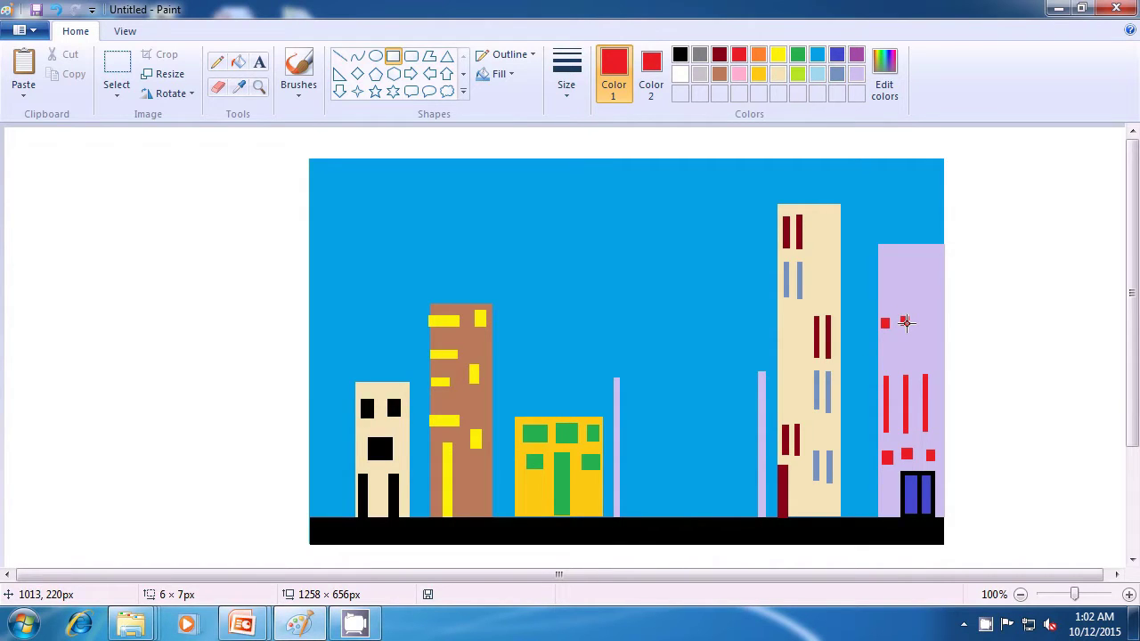
left_click(983, 324)
left_click_drag(922, 318, 927, 323)
left_click(1010, 329)
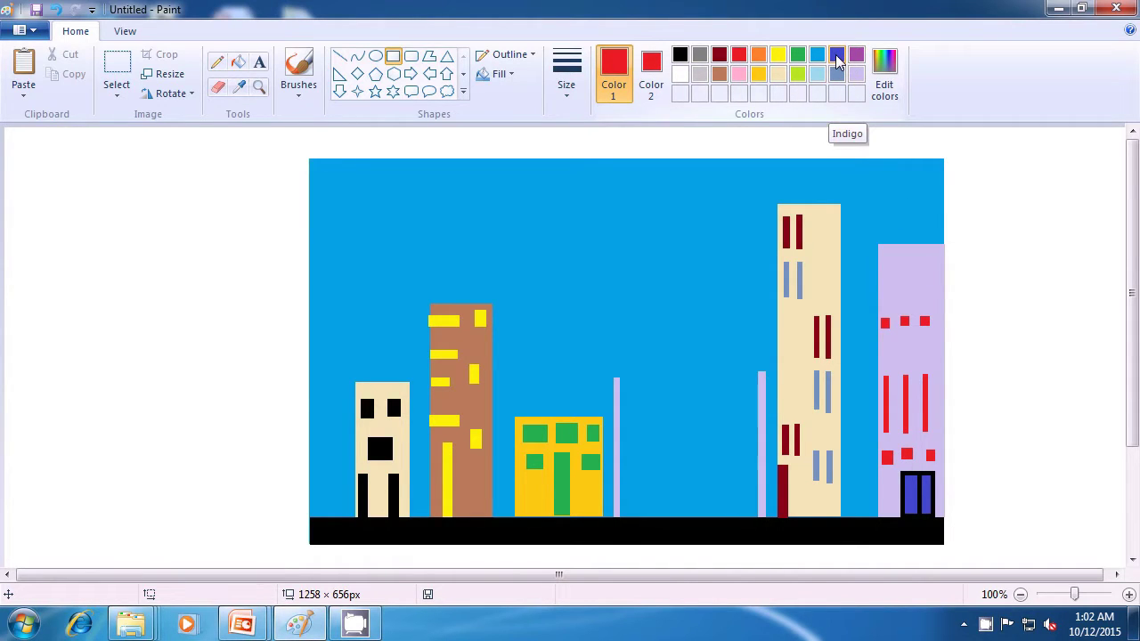
Step: Set both colours to purple and draw a row of three small windows, about 7 × 9 px, above the lavender building's upper red row
left_click(856, 55)
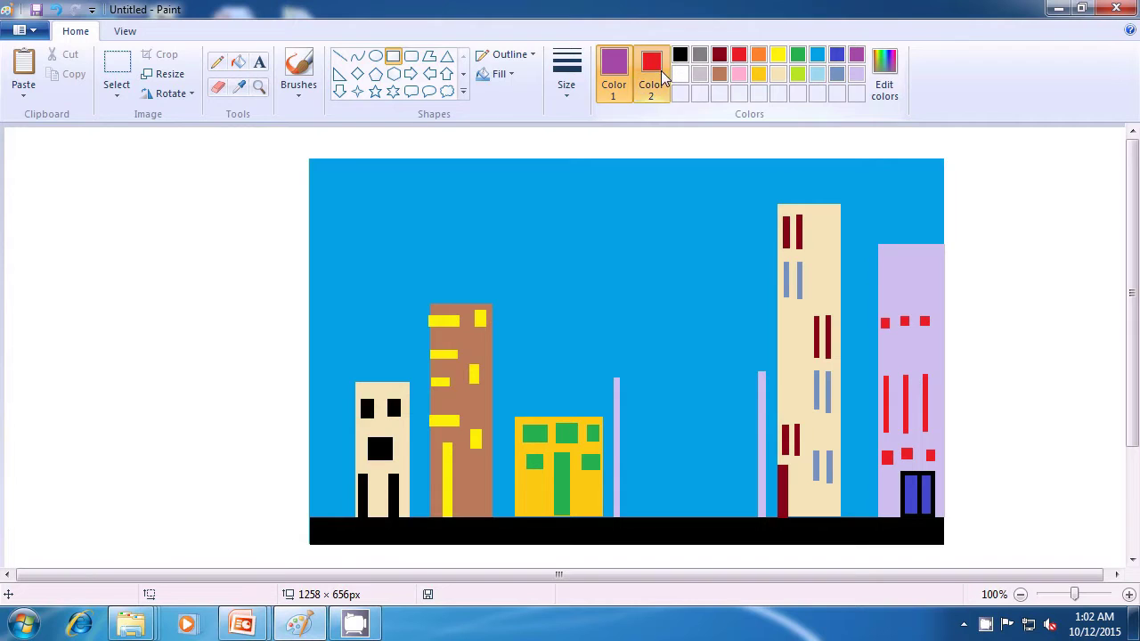
left_click(662, 79)
left_click(856, 56)
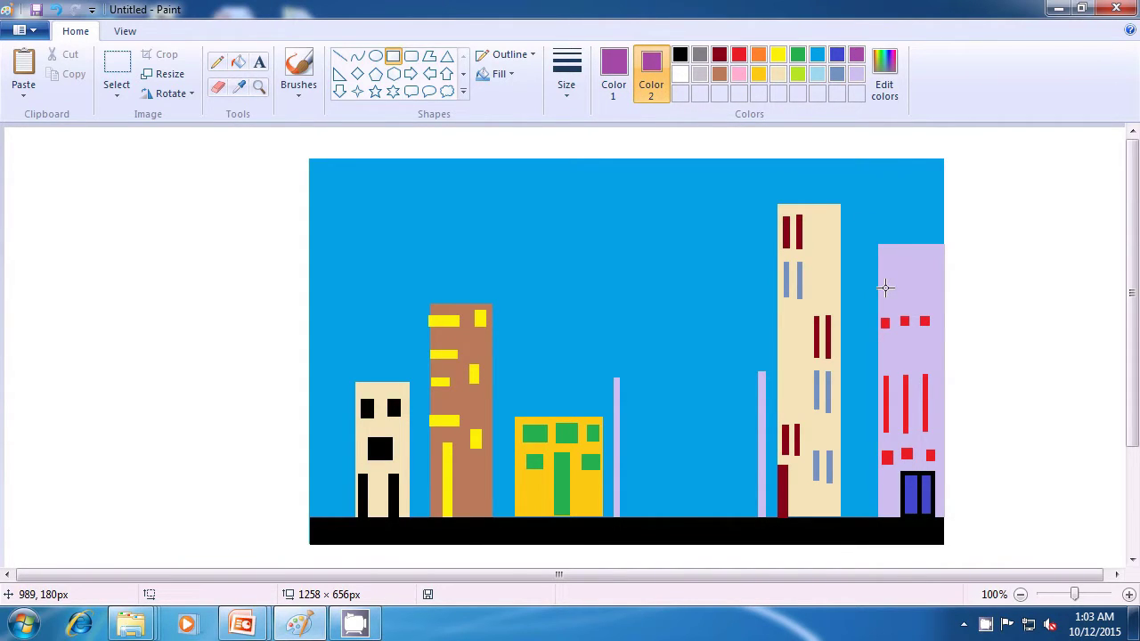
left_click_drag(882, 285, 887, 291)
left_click(905, 285)
left_click_drag(898, 283, 923, 288)
left_click(965, 287)
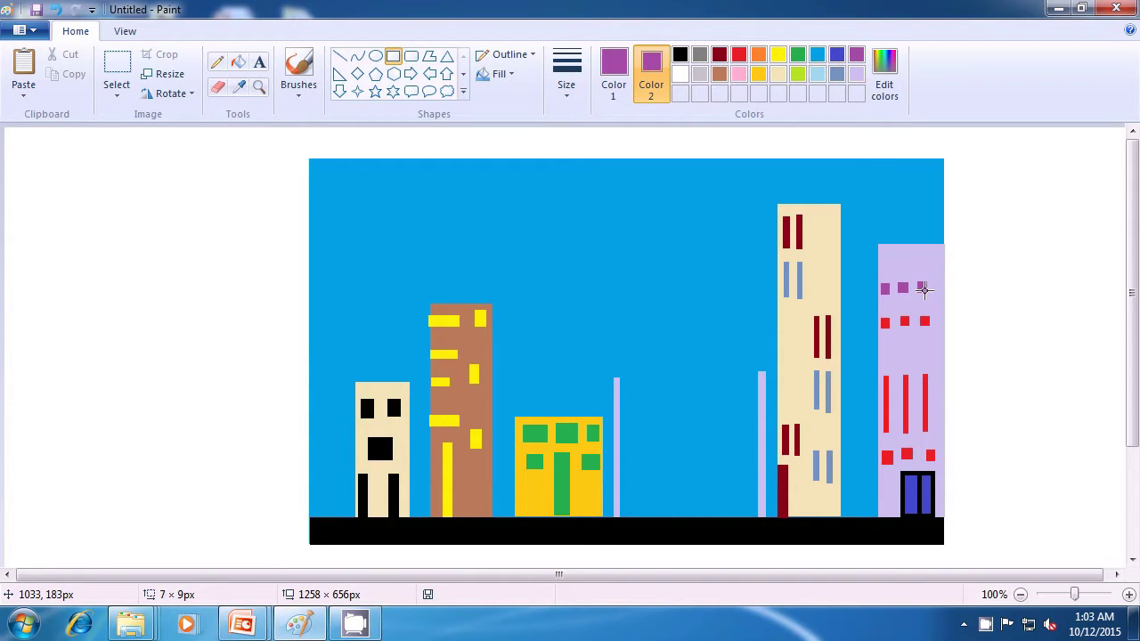
left_click(1013, 298)
Step: Set both colours to dark red and draw a wide rectangle about 48 × 14 px at the top of the lavender building
left_click(720, 55)
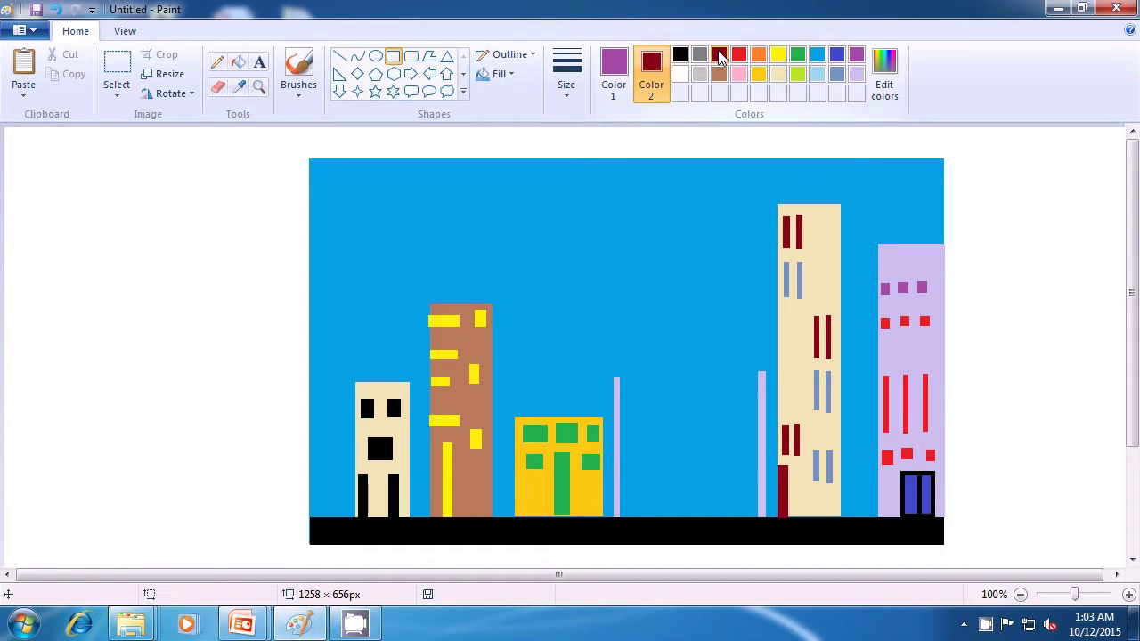
left_click(609, 62)
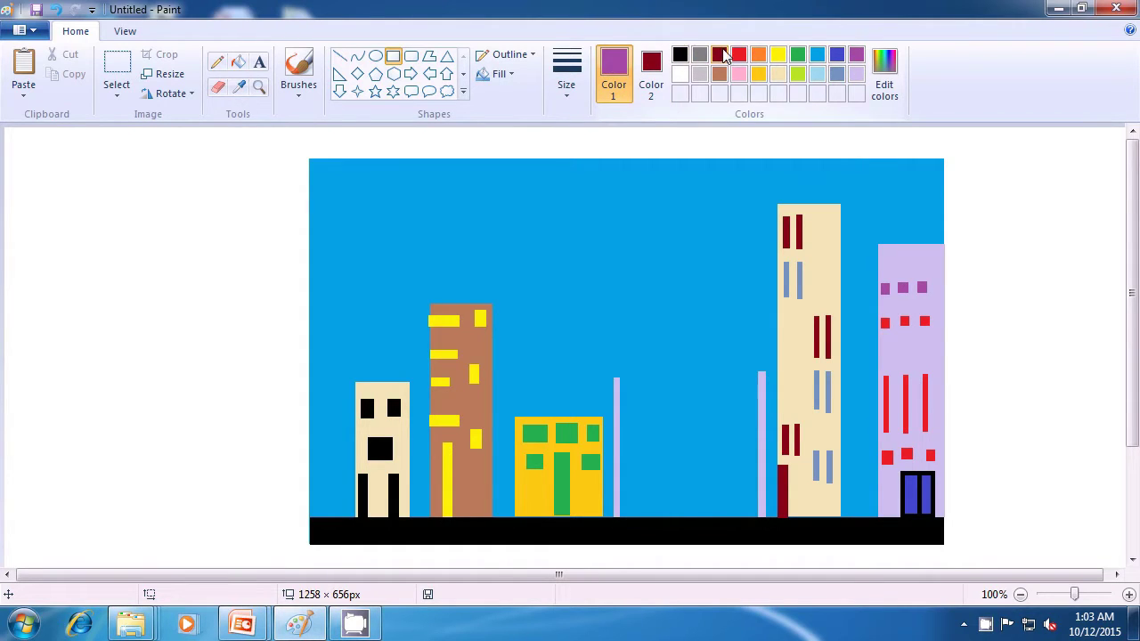
left_click(720, 56)
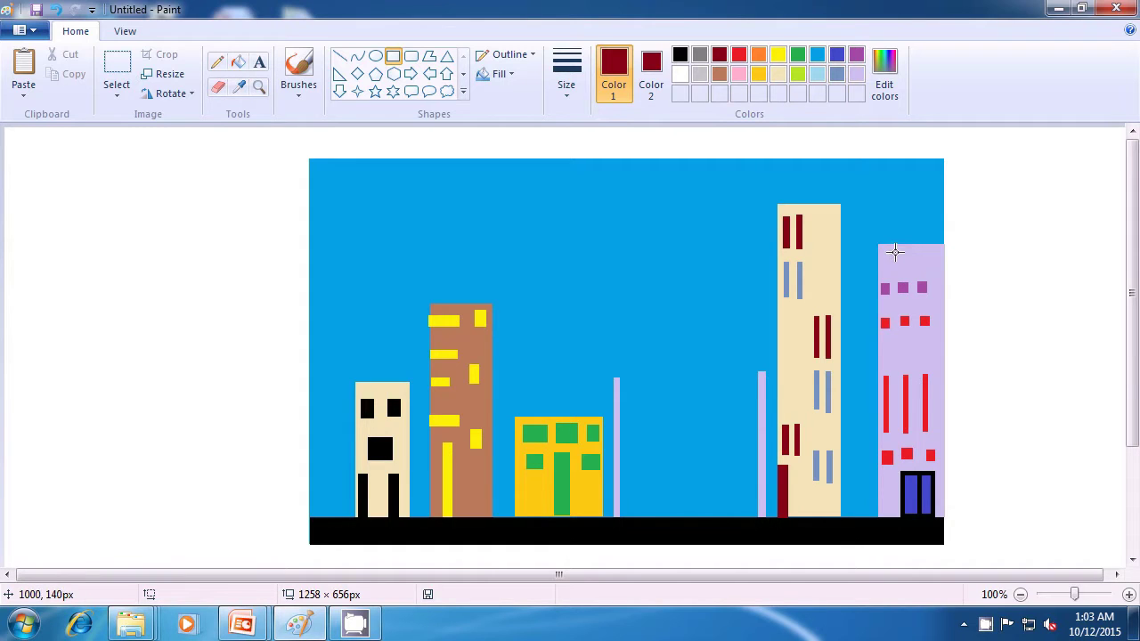
left_click_drag(893, 248, 935, 259)
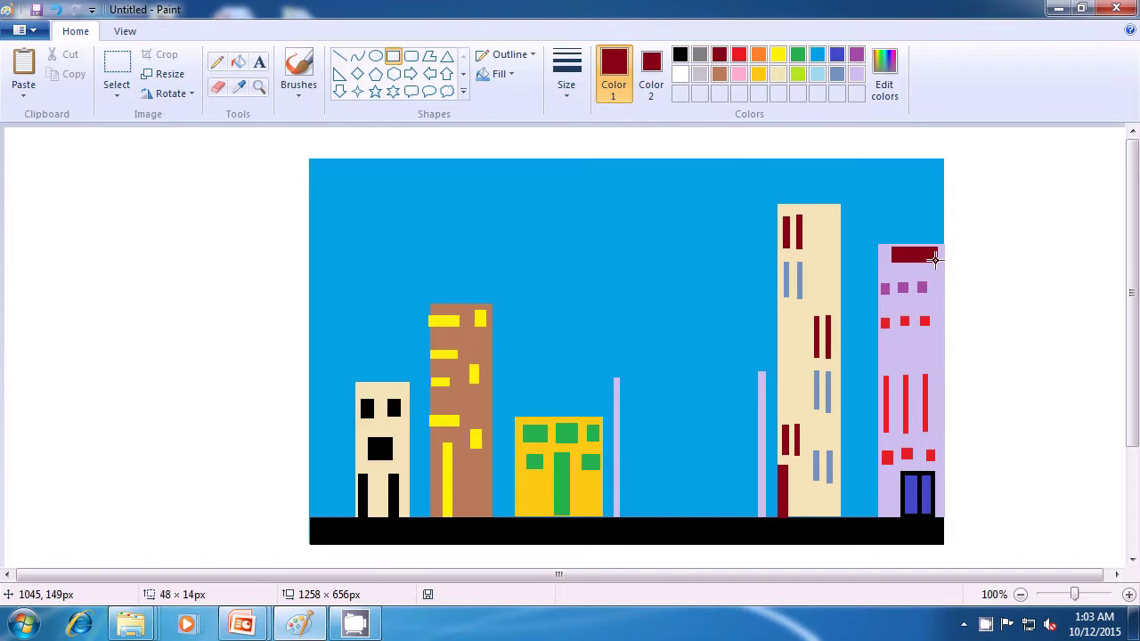
left_click_drag(934, 259, 933, 257)
left_click(1008, 268)
Step: Set Color 1 to yellow and outline a small slanted lamp head with straight lines at the top of the left pole
left_click(341, 61)
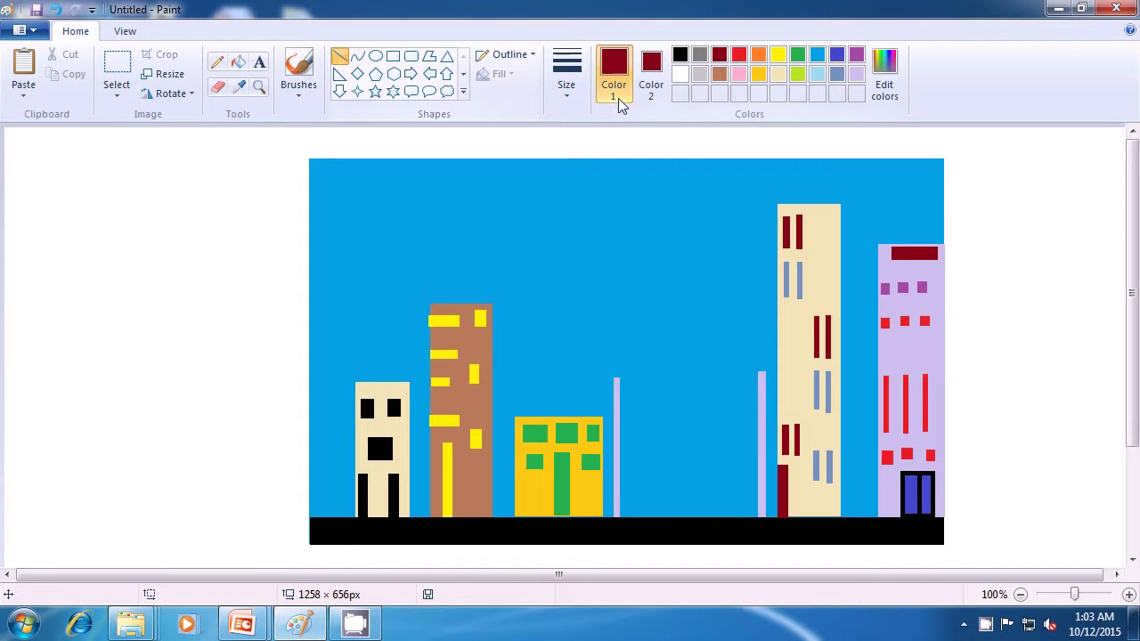
left_click(780, 55)
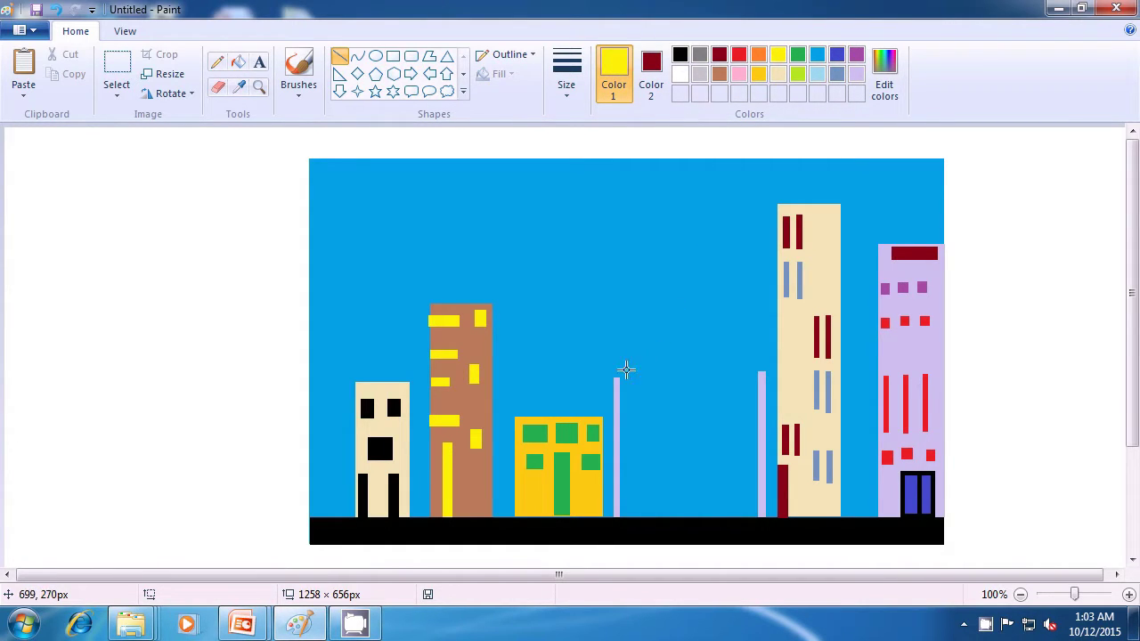
left_click_drag(621, 378, 623, 373)
left_click_drag(625, 374, 622, 376)
left_click(677, 380)
left_click_drag(629, 372, 638, 381)
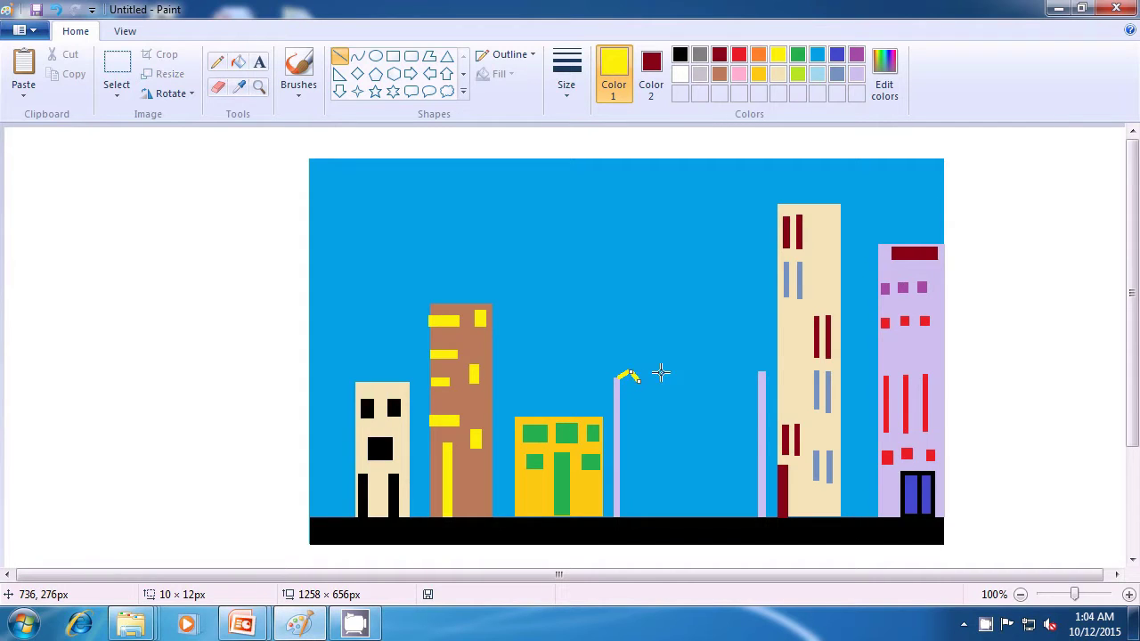
left_click(660, 374)
left_click_drag(640, 380, 620, 392)
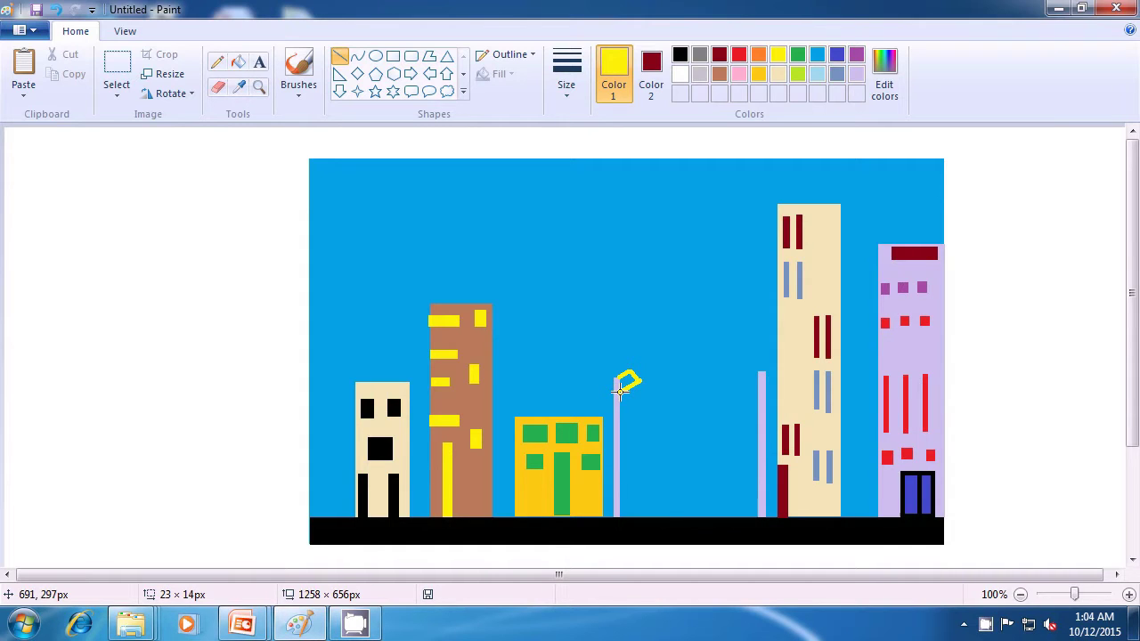
left_click(679, 392)
Step: Outline a matching yellow lamp head with straight lines at the top of the right pole, facing the left one
left_click_drag(756, 388, 741, 375)
left_click(725, 339)
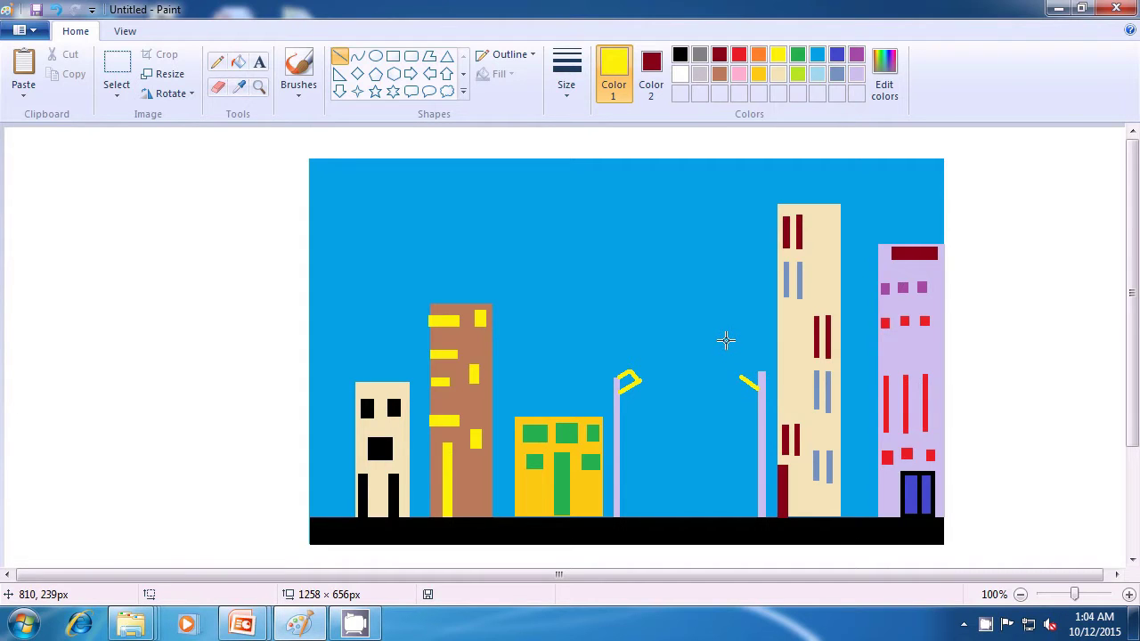
mouse_move(741, 374)
left_mouse_down()
mouse_move(745, 363)
mouse_move(755, 372)
left_mouse_up()
left_click(728, 348)
left_click(765, 337)
Step: Set both colours to black and draw a short, solid-filled upright rectangle on the ground just right of the left lamp post
left_click(679, 57)
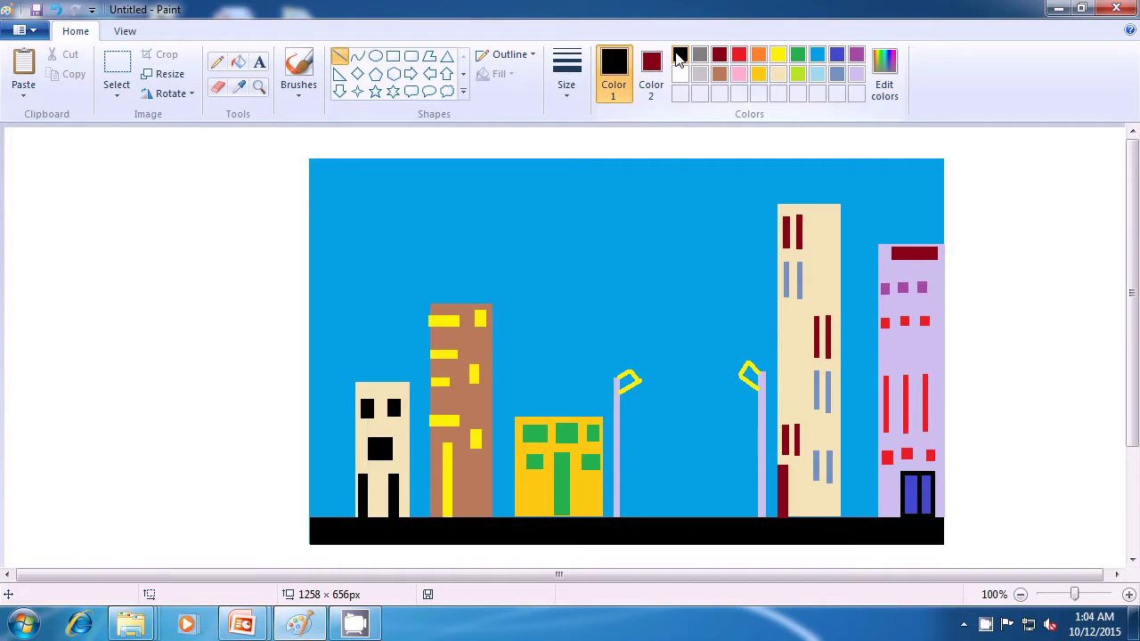
left_click(651, 76)
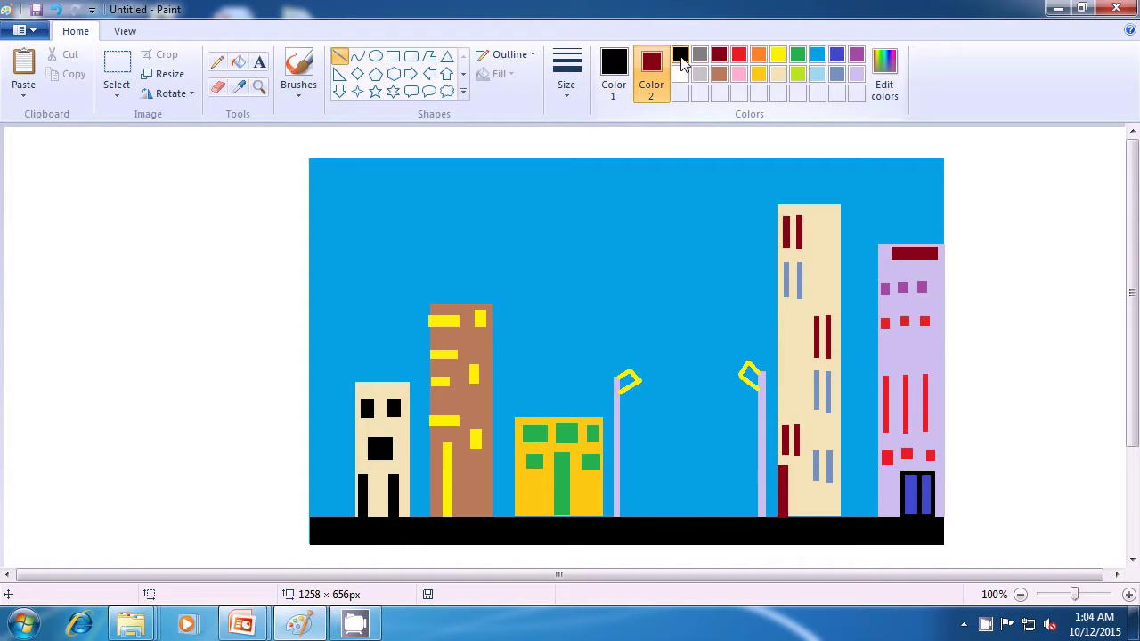
left_click(680, 57)
left_click(393, 56)
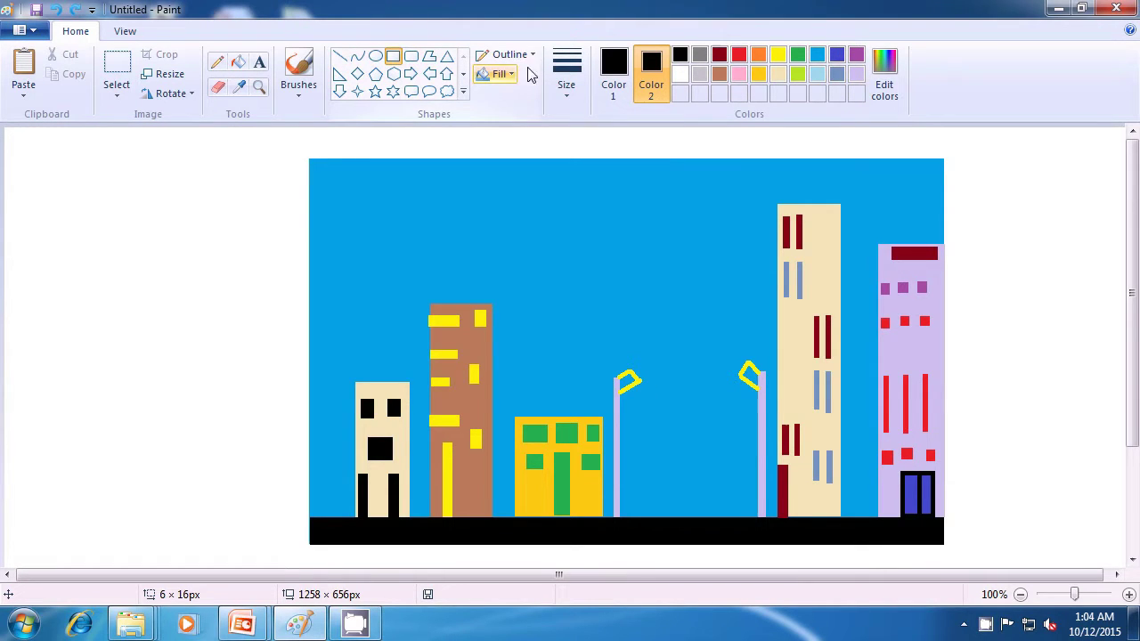
left_click(498, 74)
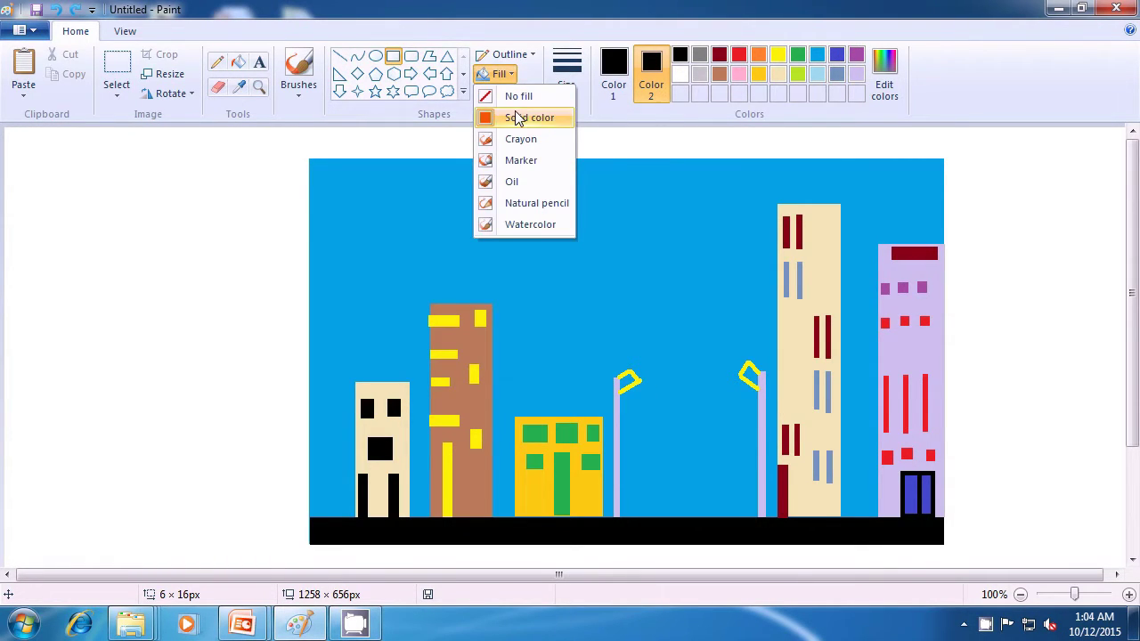
left_click(520, 119)
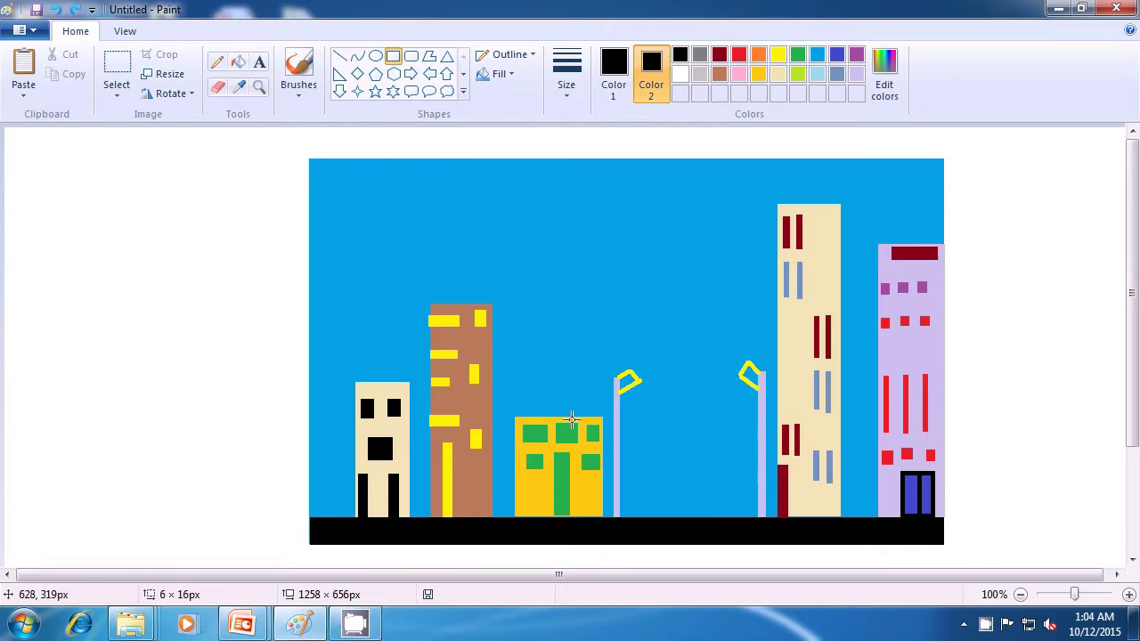
left_click_drag(633, 481, 640, 514)
key("ctrl+z")
left_click_drag(636, 495, 640, 517)
left_click(668, 489)
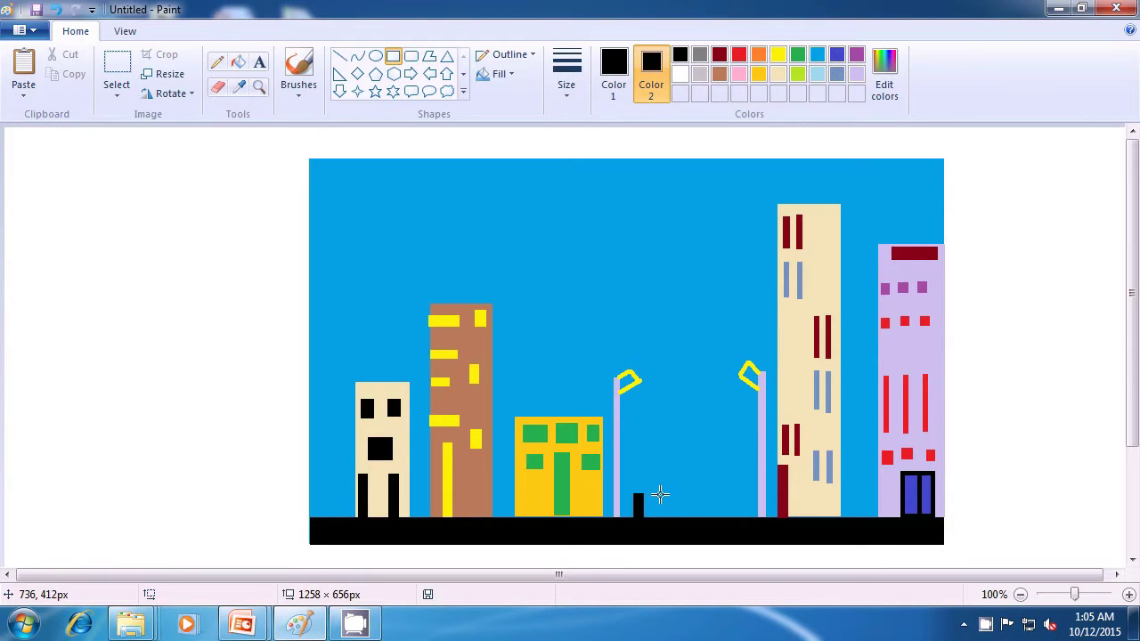
Step: Add a second black upright beside the first and top both with a lavender-outlined, white-filled rectangle about 55 × 23 px
left_click_drag(660, 495, 664, 513)
left_click_drag(665, 513, 665, 516)
left_click(679, 74)
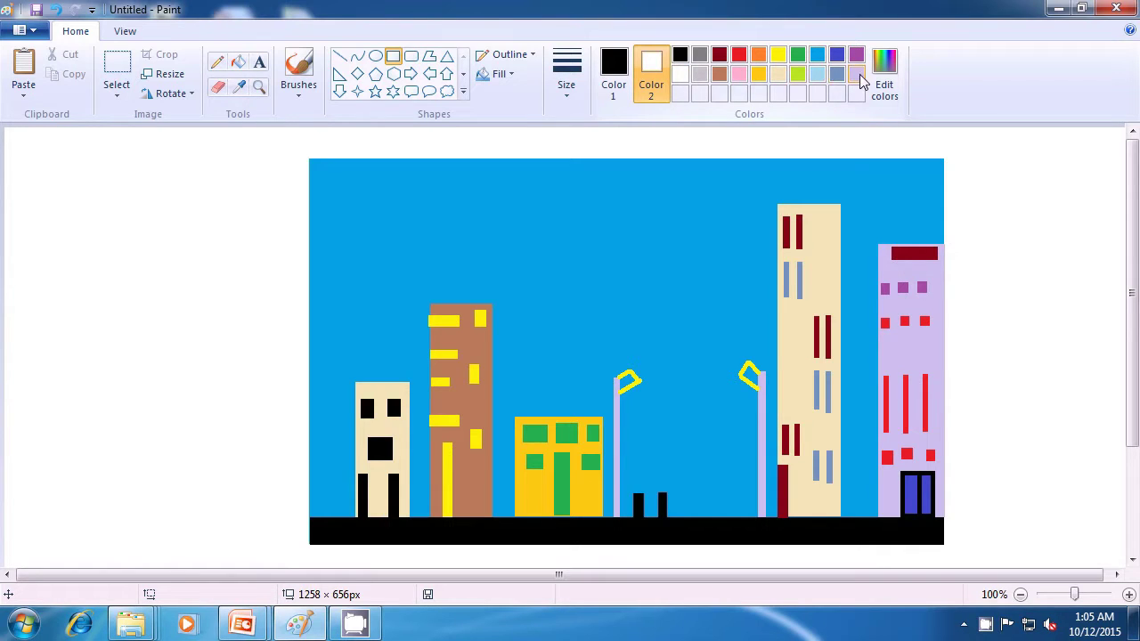
left_click(614, 73)
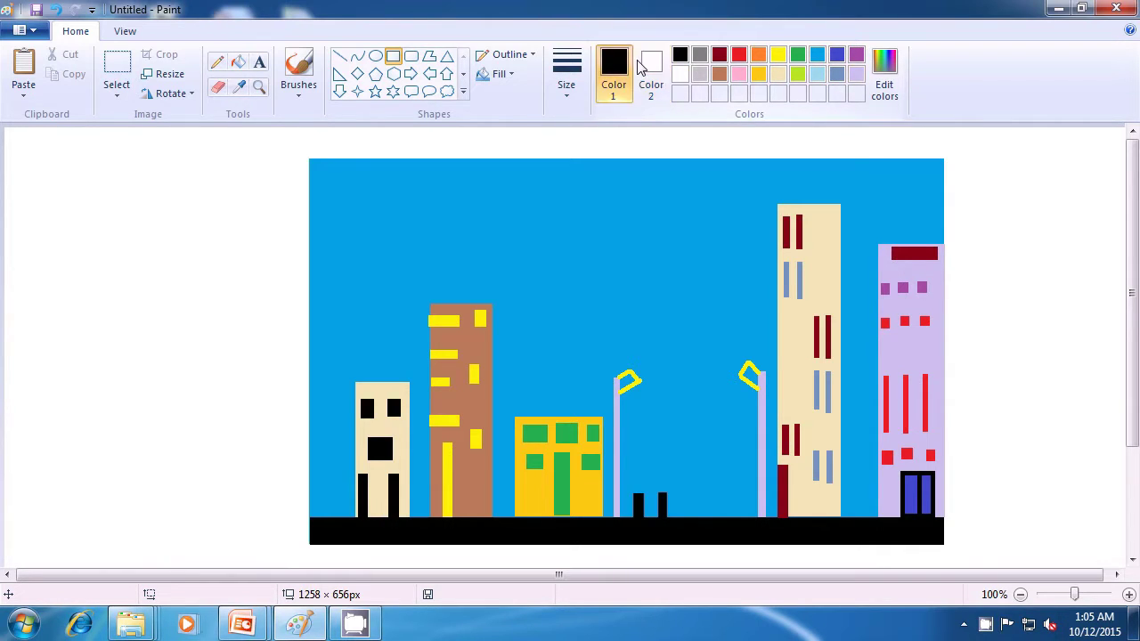
left_click(855, 74)
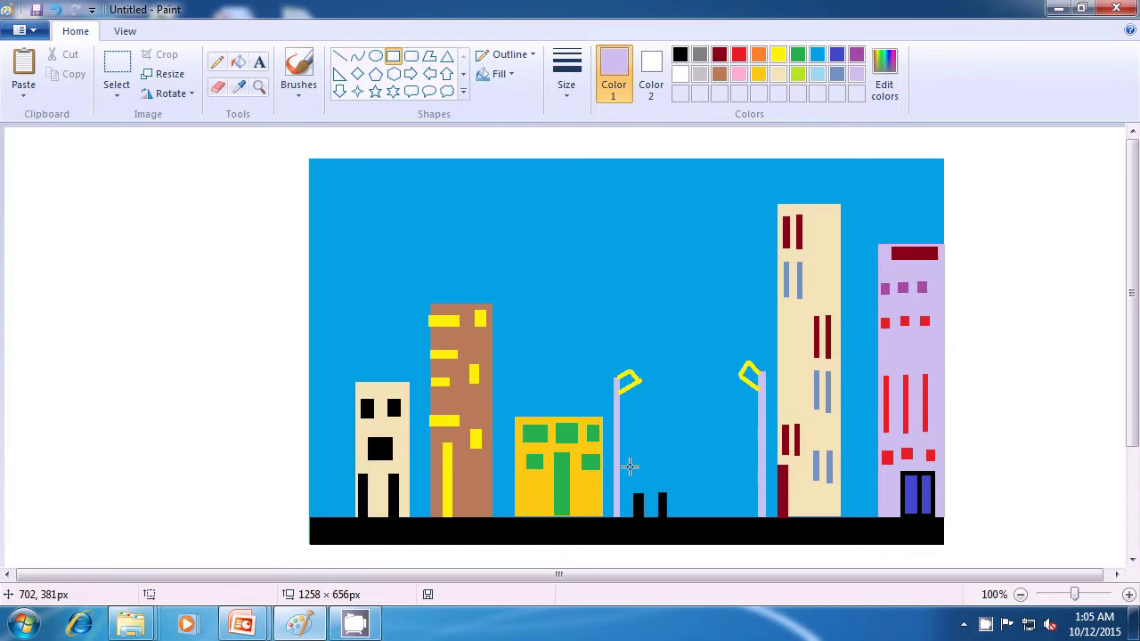
left_click_drag(626, 472, 676, 490)
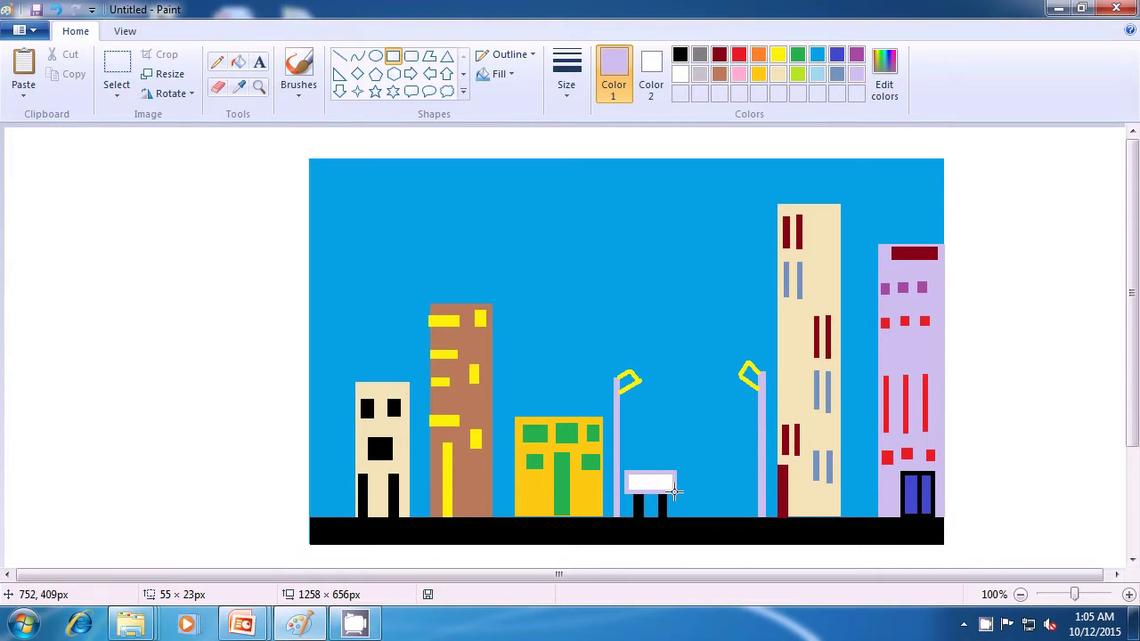
left_click_drag(676, 491, 676, 490)
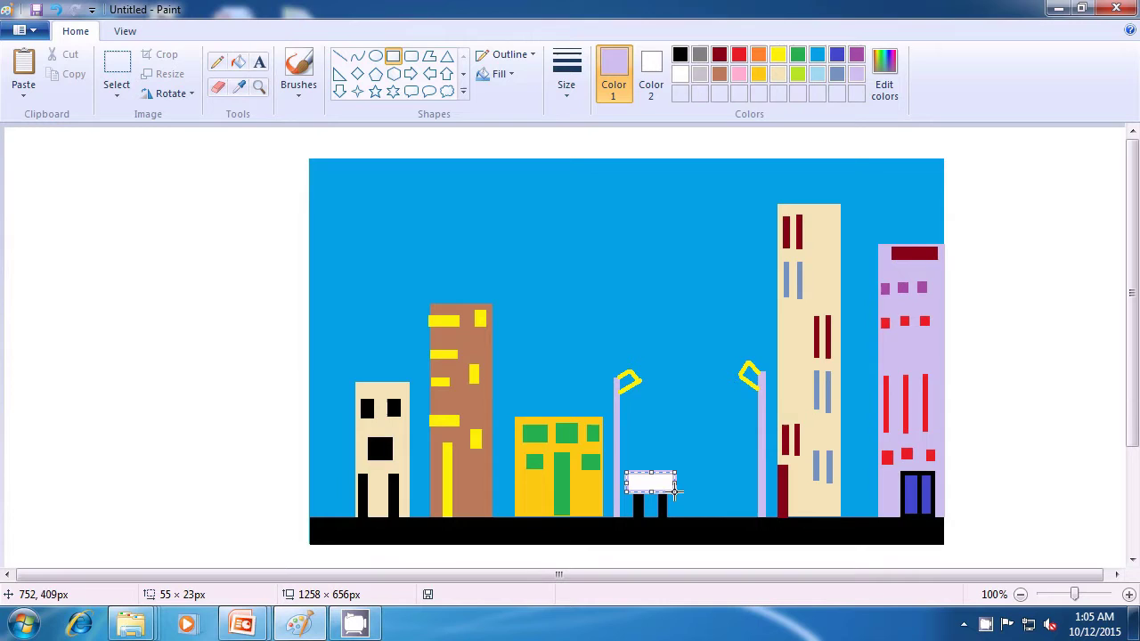
left_click(702, 452)
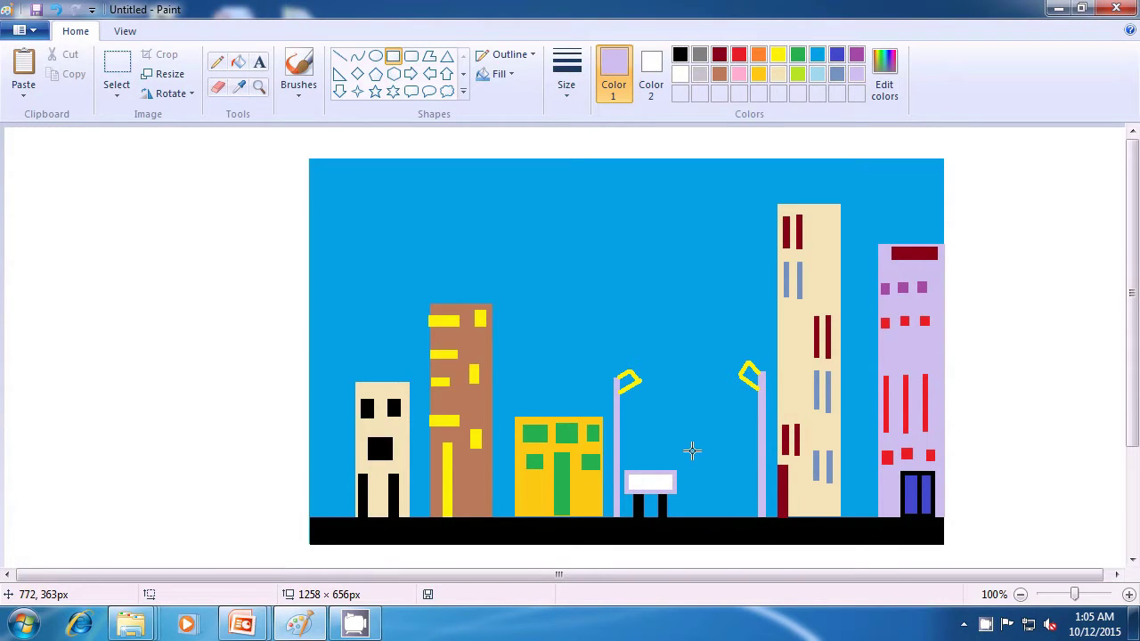
Step: With no fill, draw a small lavender rectangle outline centred on top of the white-filled rectangle
left_click(502, 75)
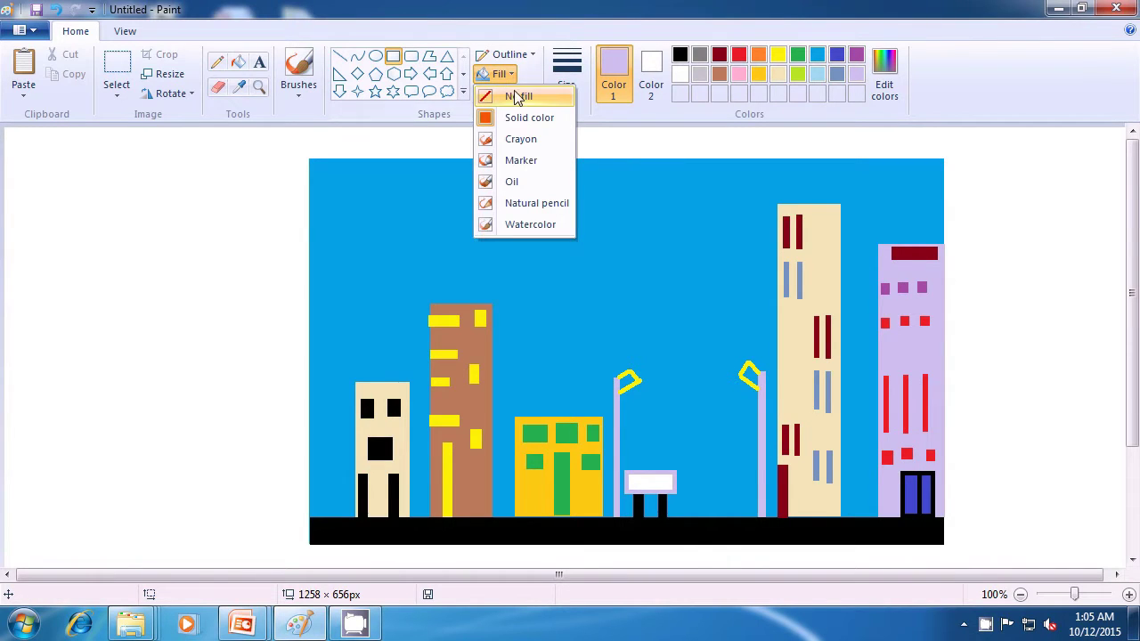
left_click(518, 96)
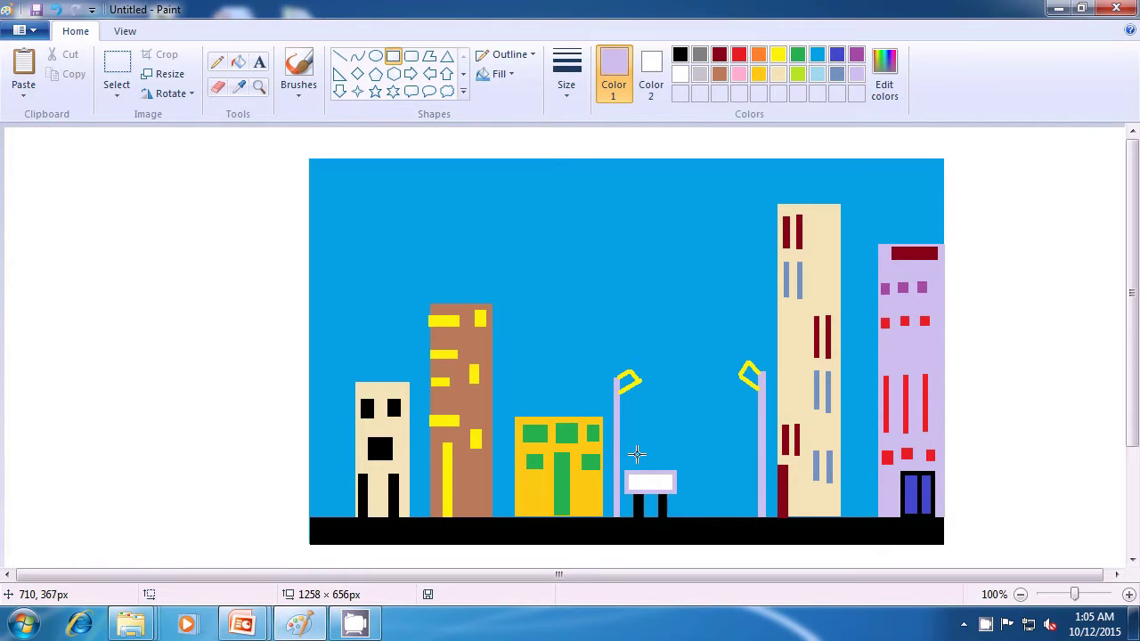
left_click_drag(639, 454, 663, 472)
left_click(682, 313)
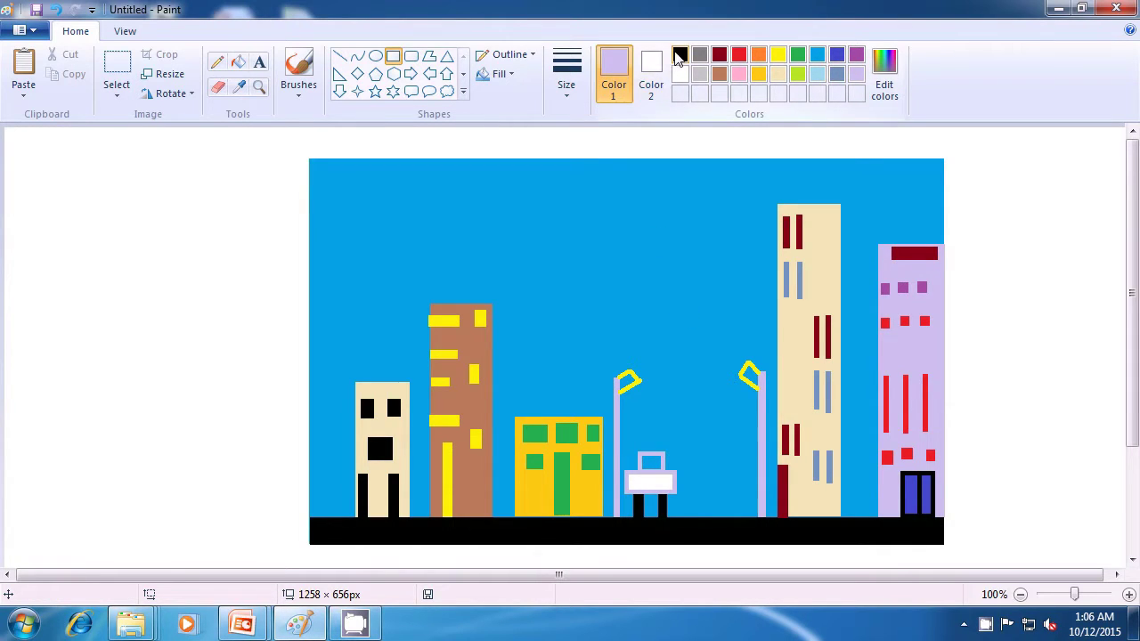
Step: Set both colours to black with solid fill and draw a ground-level upright about 8 × 24 px right of the white shape
left_click(680, 56)
left_click(651, 67)
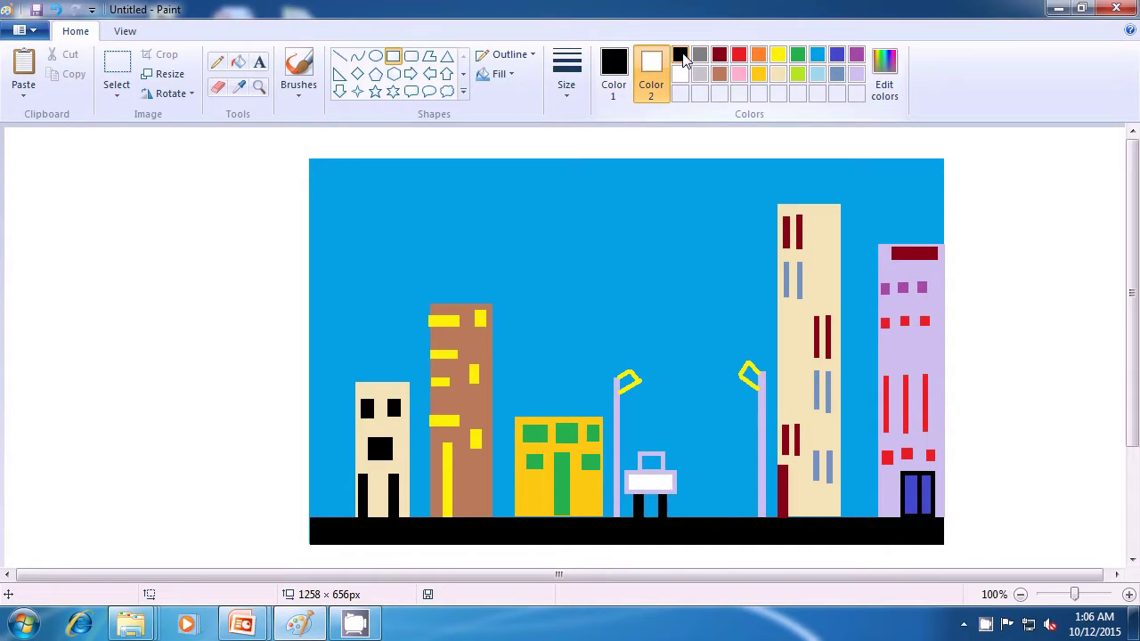
left_click(679, 56)
left_click(513, 77)
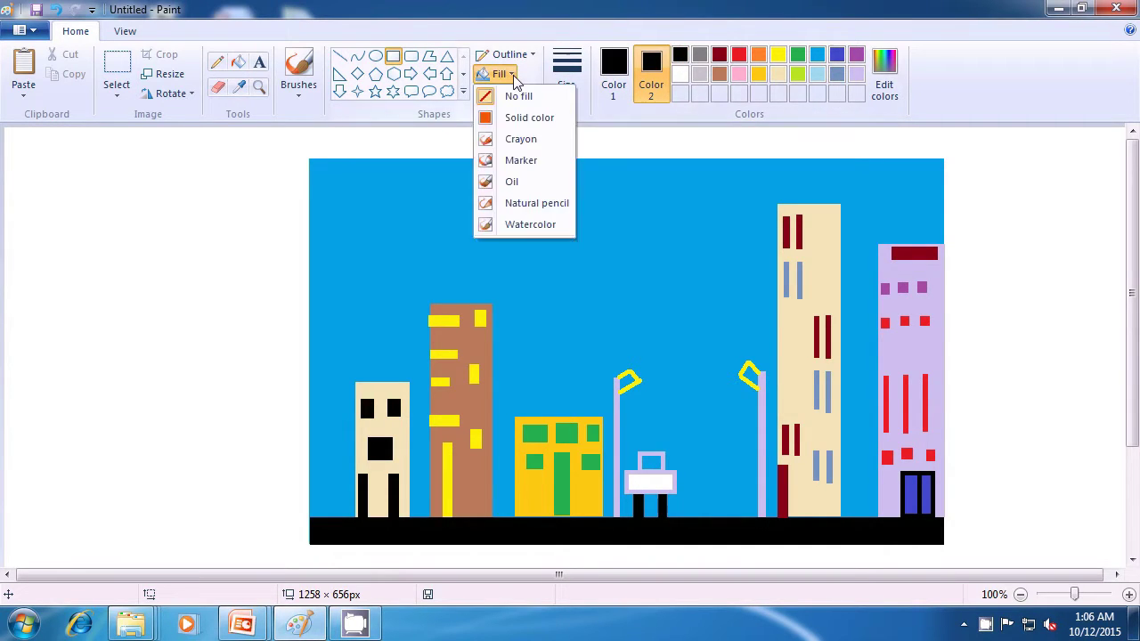
left_click(510, 116)
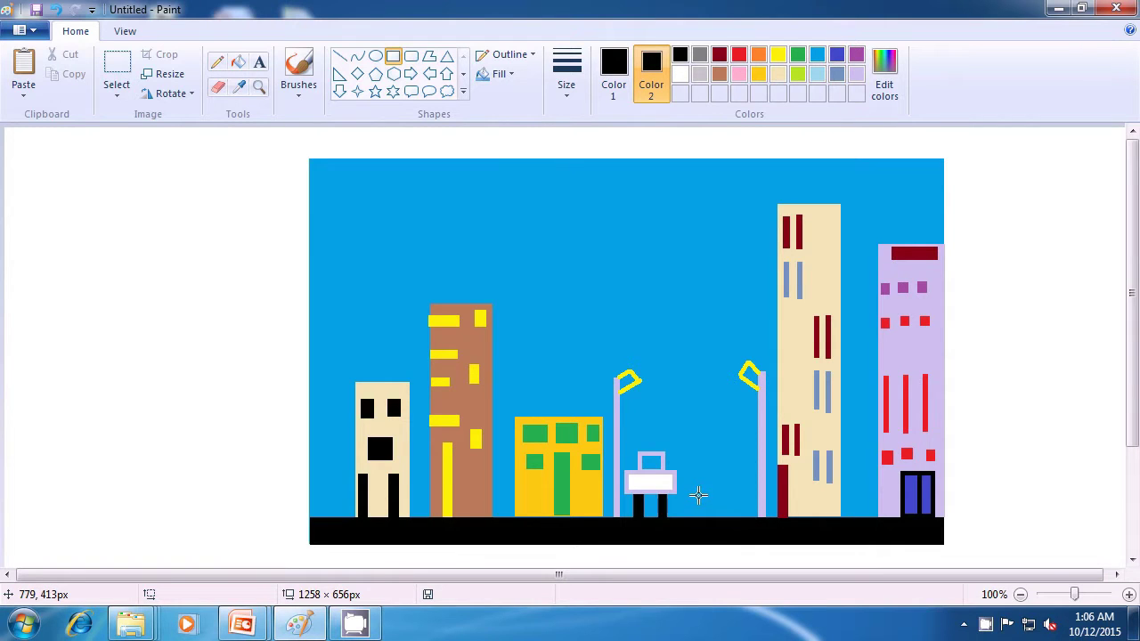
left_click_drag(694, 494, 700, 514)
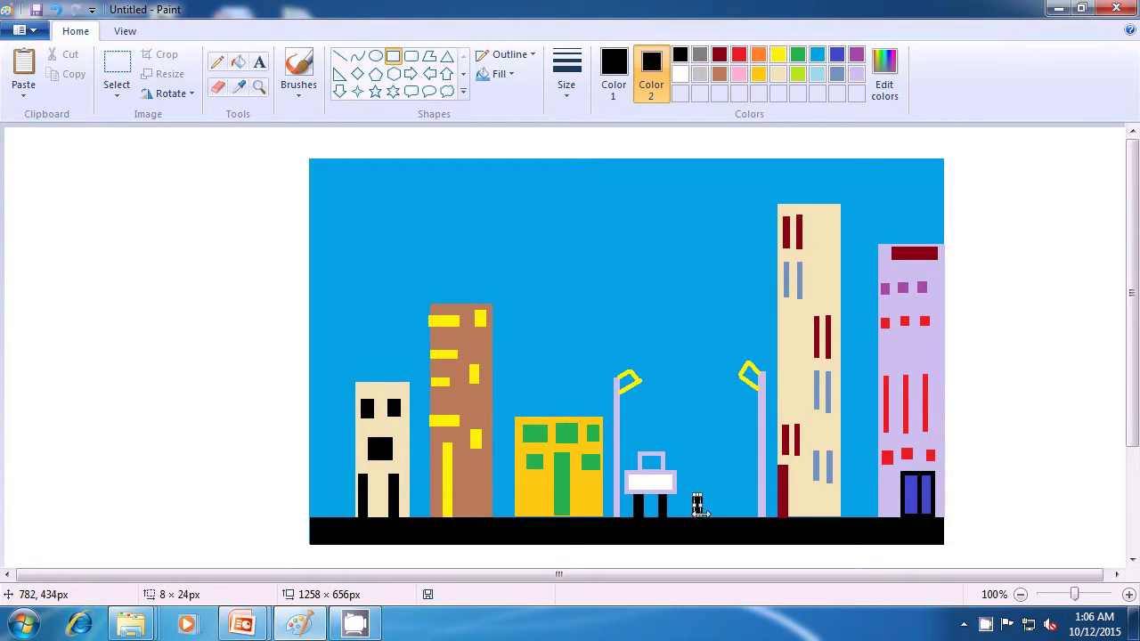
left_click(721, 468)
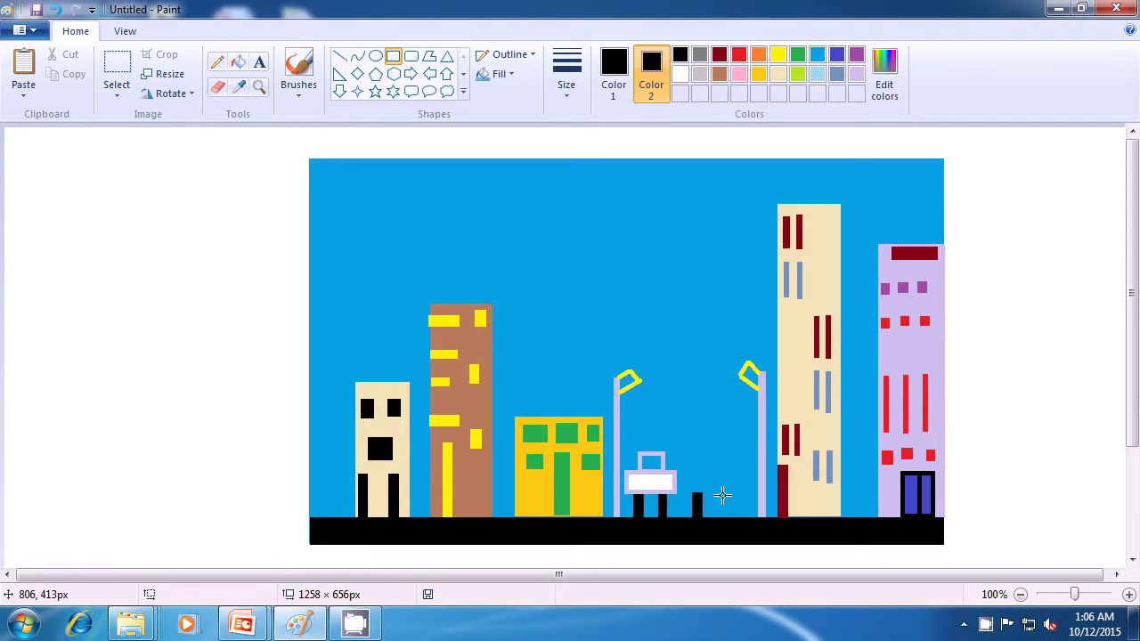
Step: Draw a second black upright to the right of the new one and a wide black rectangle across the tops of both
left_click_drag(717, 492, 723, 518)
left_click(711, 452)
left_click_drag(688, 469, 728, 490)
left_click(712, 427)
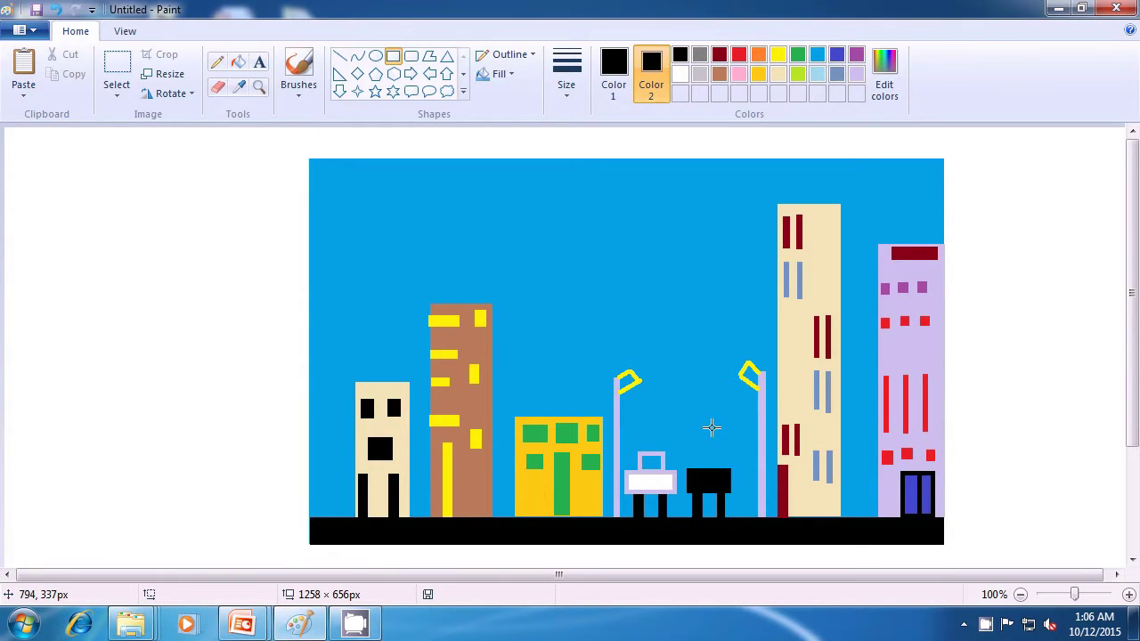
Step: Set Color 2 to white and Color 1 to pale blue, and outline a tapered cab above the black rectangle with three straight lines
left_click(681, 75)
left_click(614, 73)
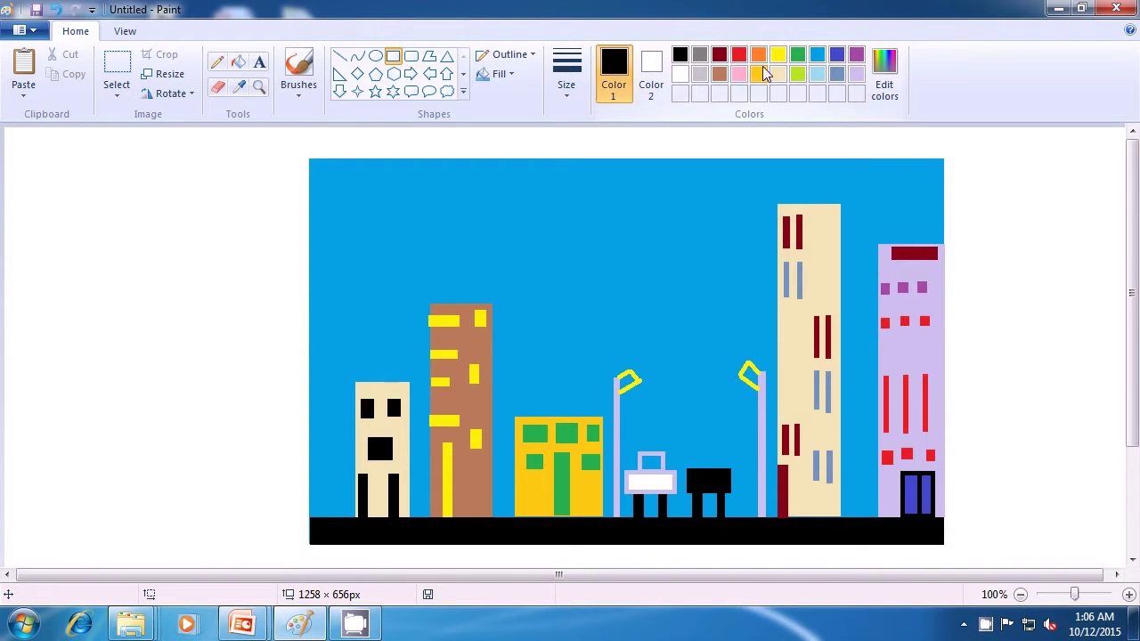
left_click(825, 75)
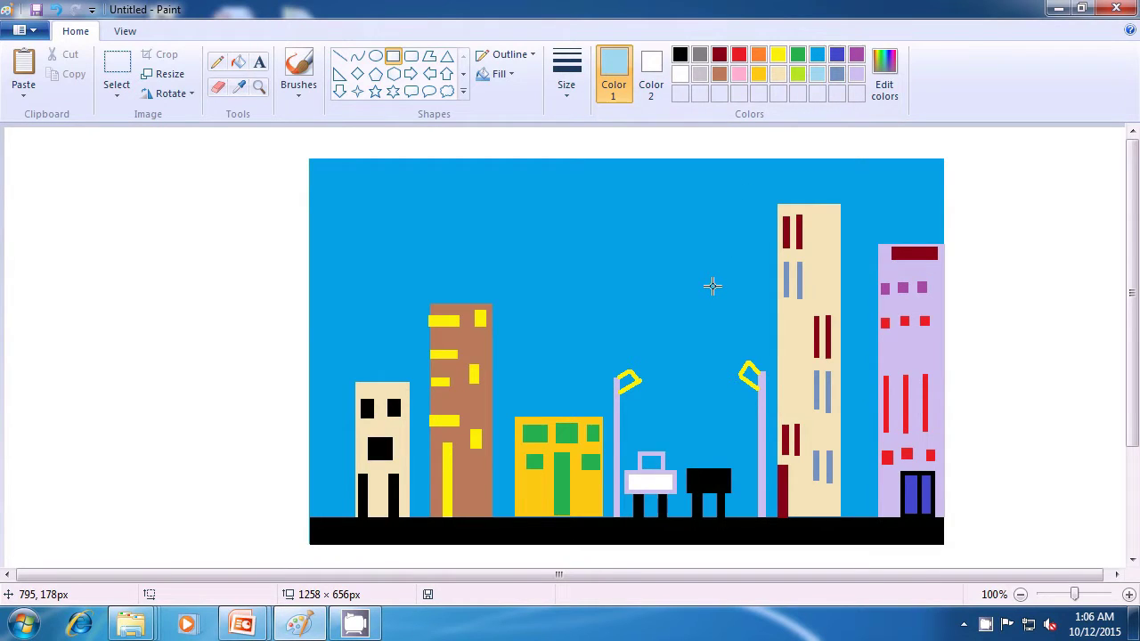
left_click(340, 57)
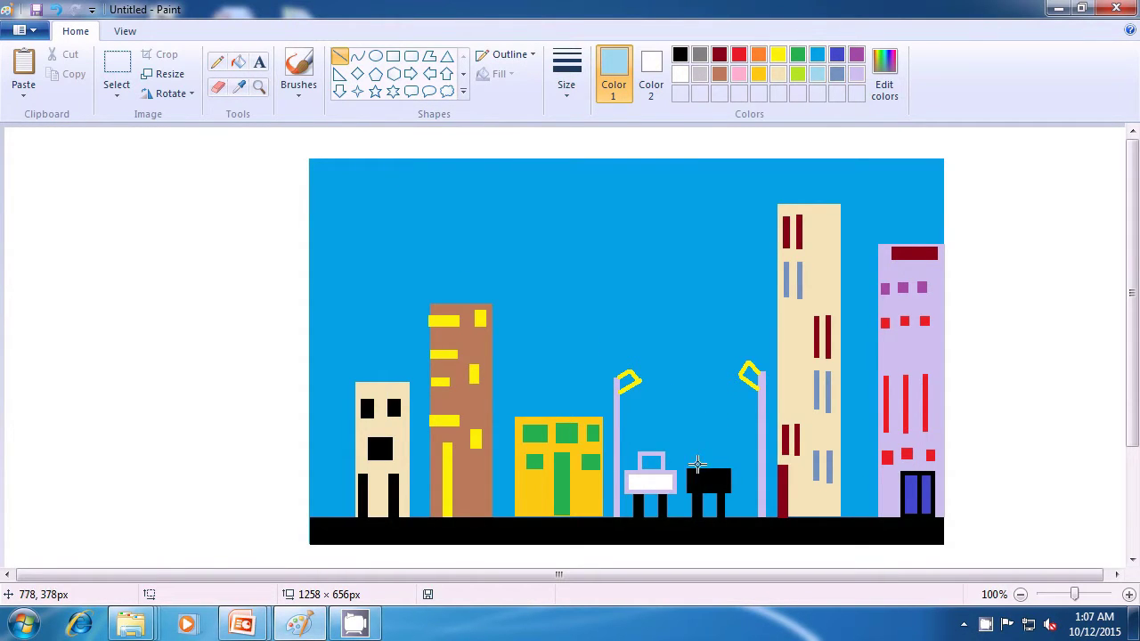
left_click_drag(695, 467, 698, 443)
left_click(724, 454)
left_click_drag(722, 467, 716, 442)
left_click(715, 419)
left_click_drag(700, 443, 715, 443)
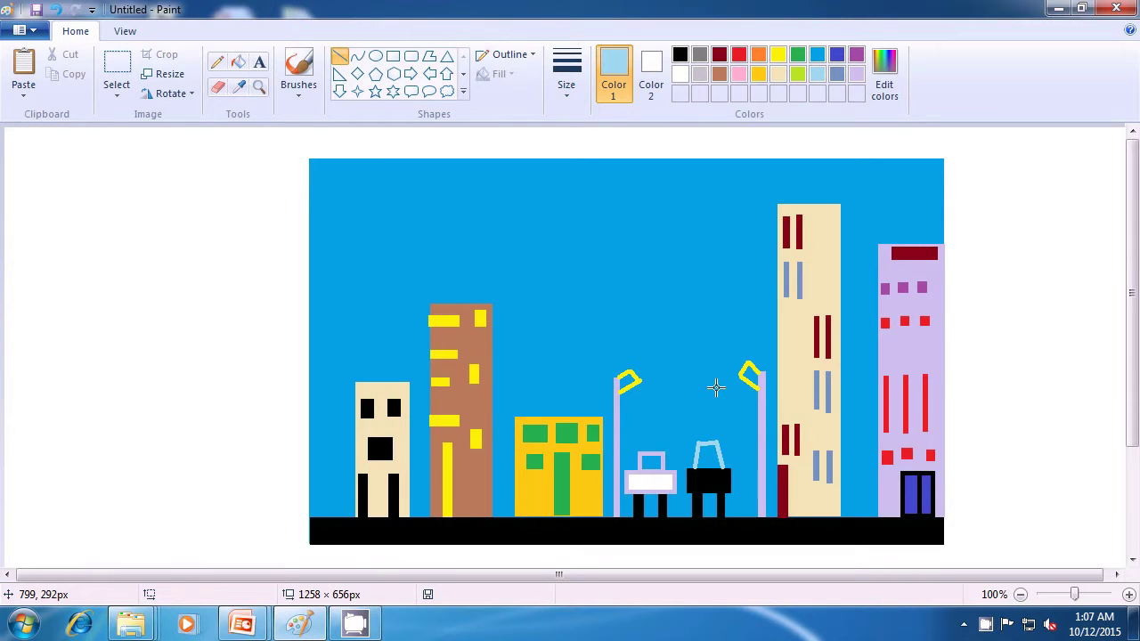
Step: Set both colours to red with solid fill and draw two small rectangles side by side inside the white panel
left_click(739, 56)
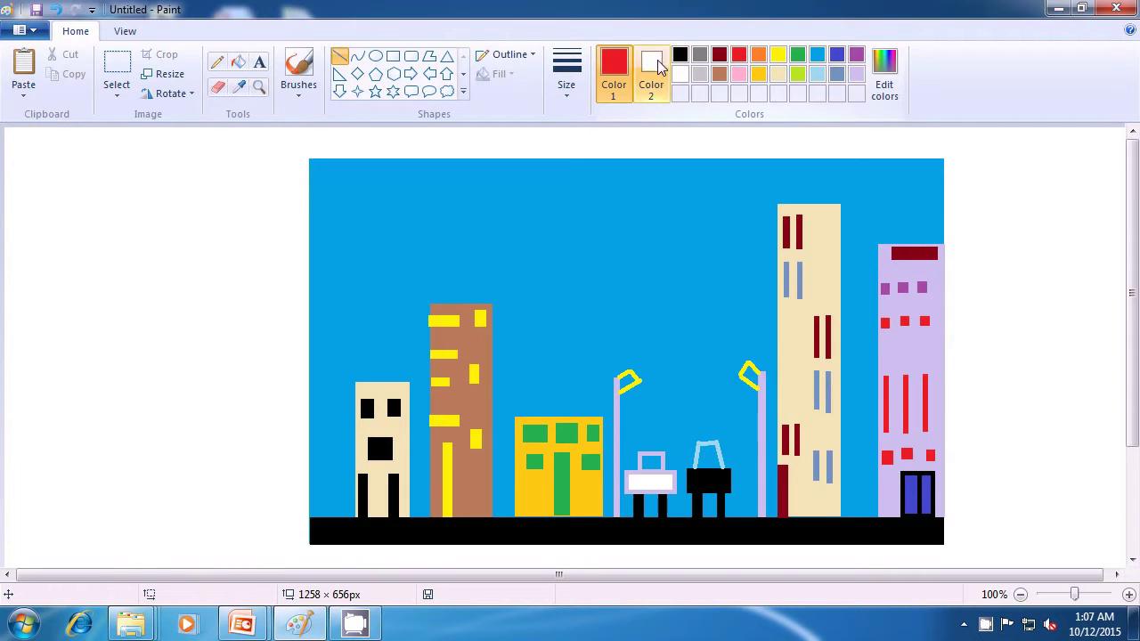
left_click(651, 73)
left_click(739, 56)
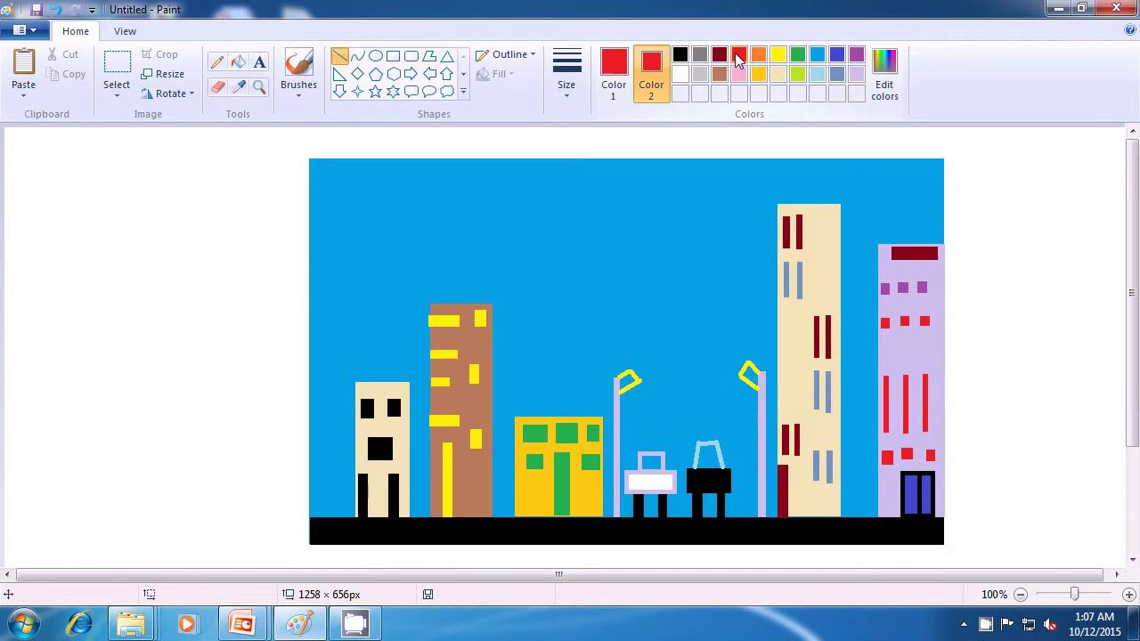
left_click(393, 56)
left_click(499, 75)
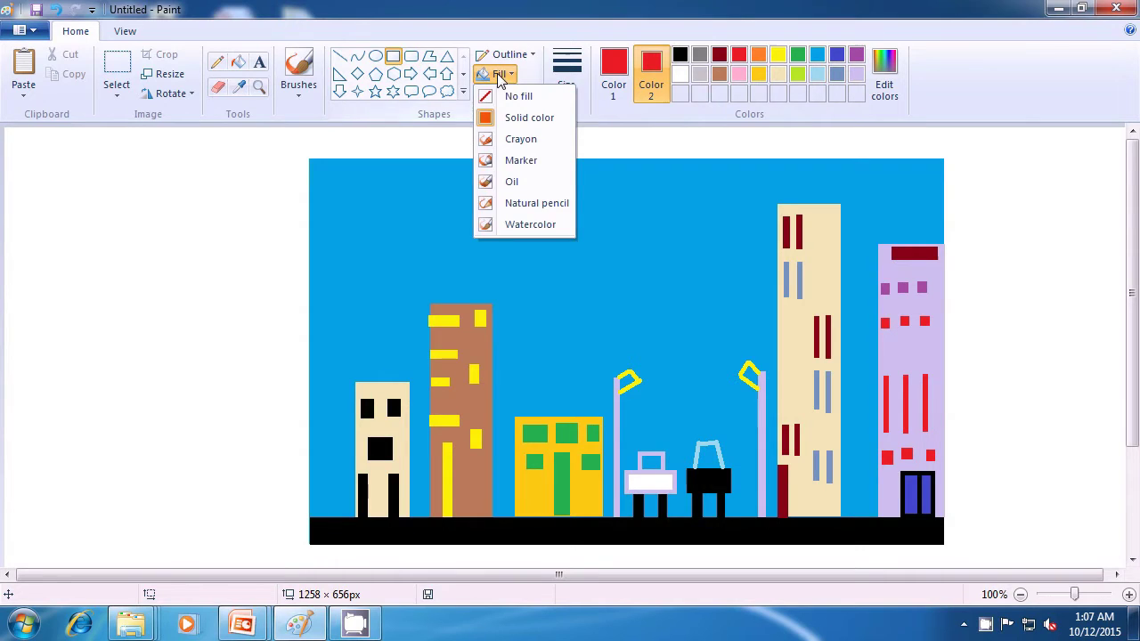
left_click(521, 117)
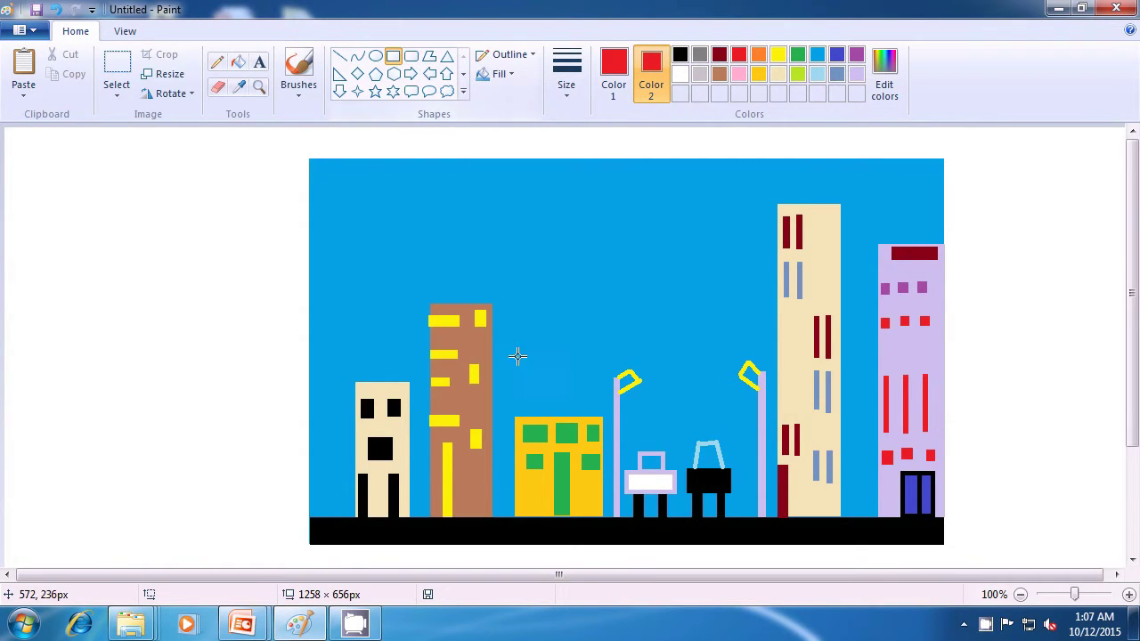
left_click_drag(634, 480, 661, 483)
left_click(711, 348)
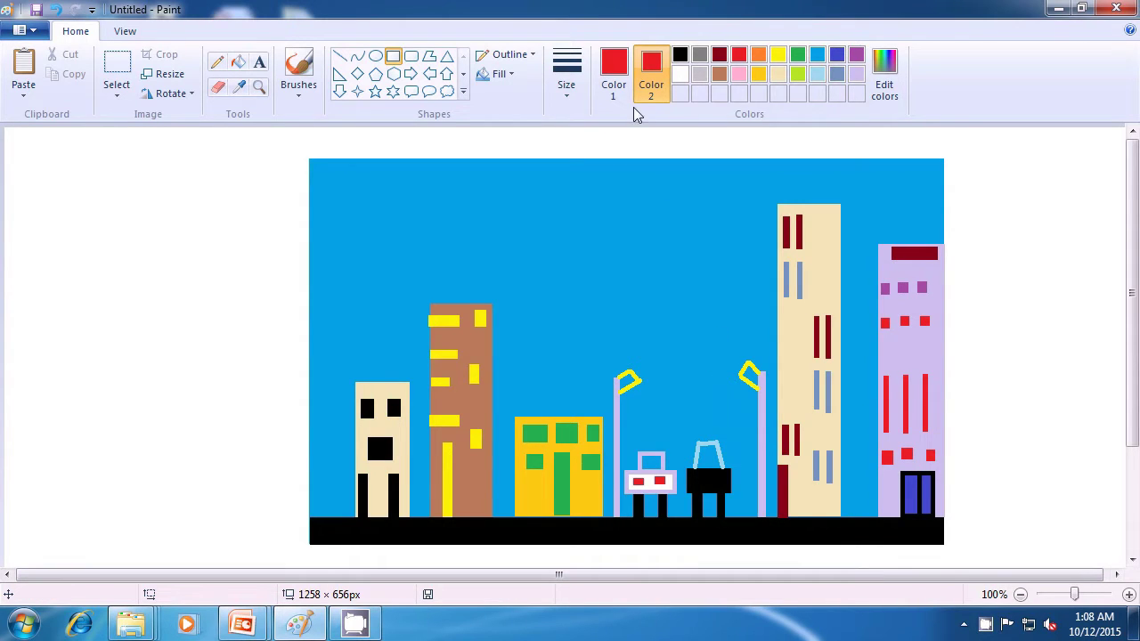
Step: Set Color 1 to black and Color 2 to white with solid fill, and draw a tiny rectangle at the middle of the blue double door
left_click(615, 76)
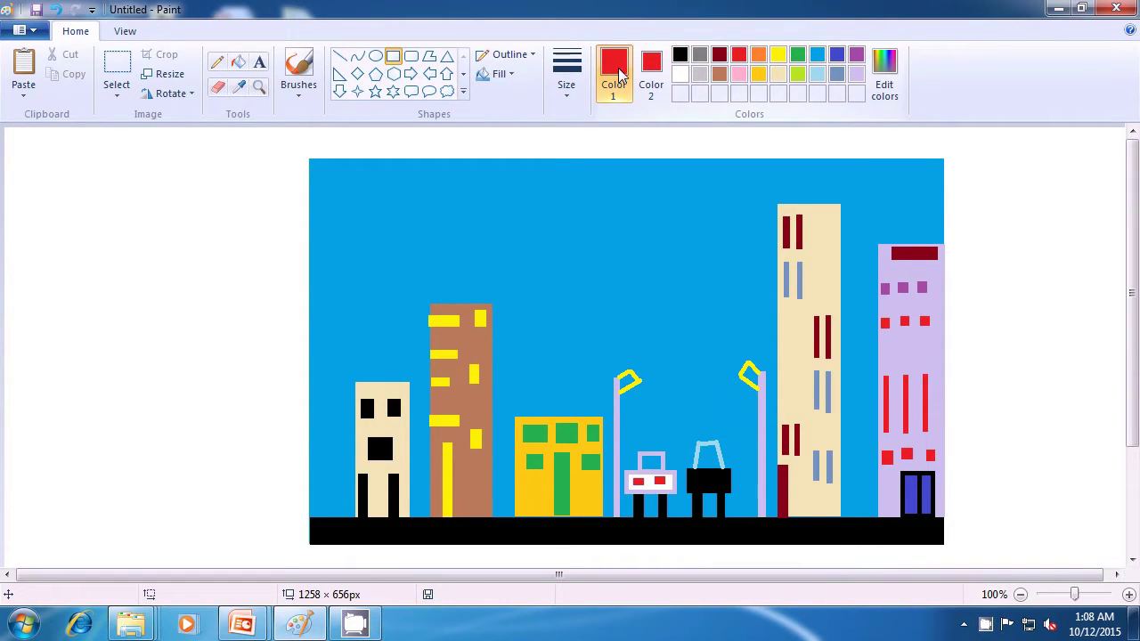
left_click(680, 56)
left_click(651, 76)
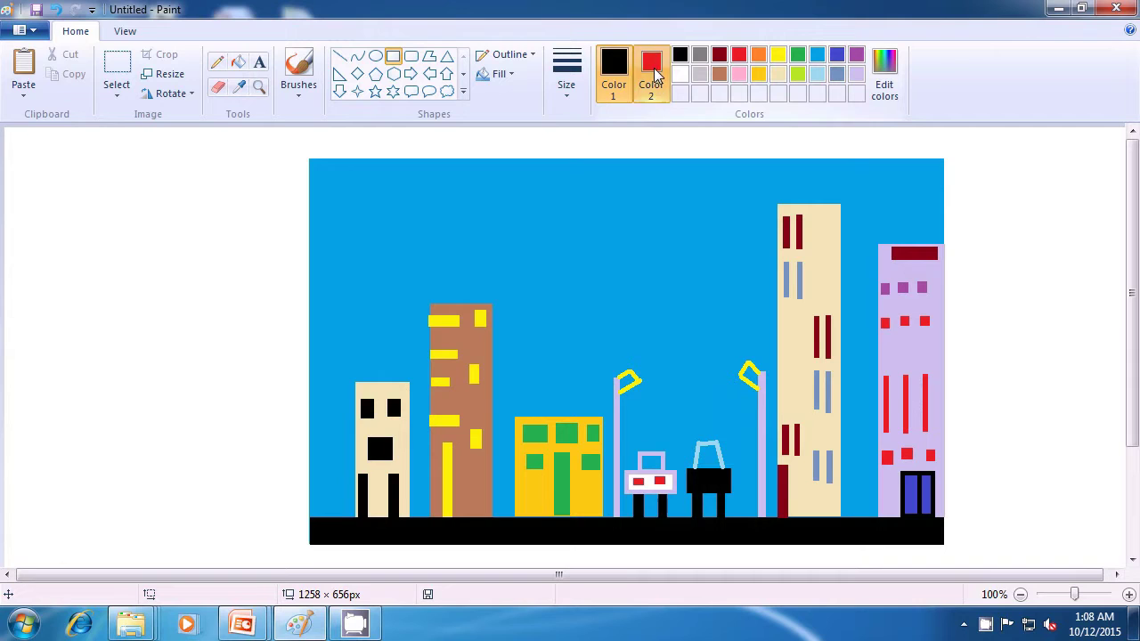
left_click(681, 74)
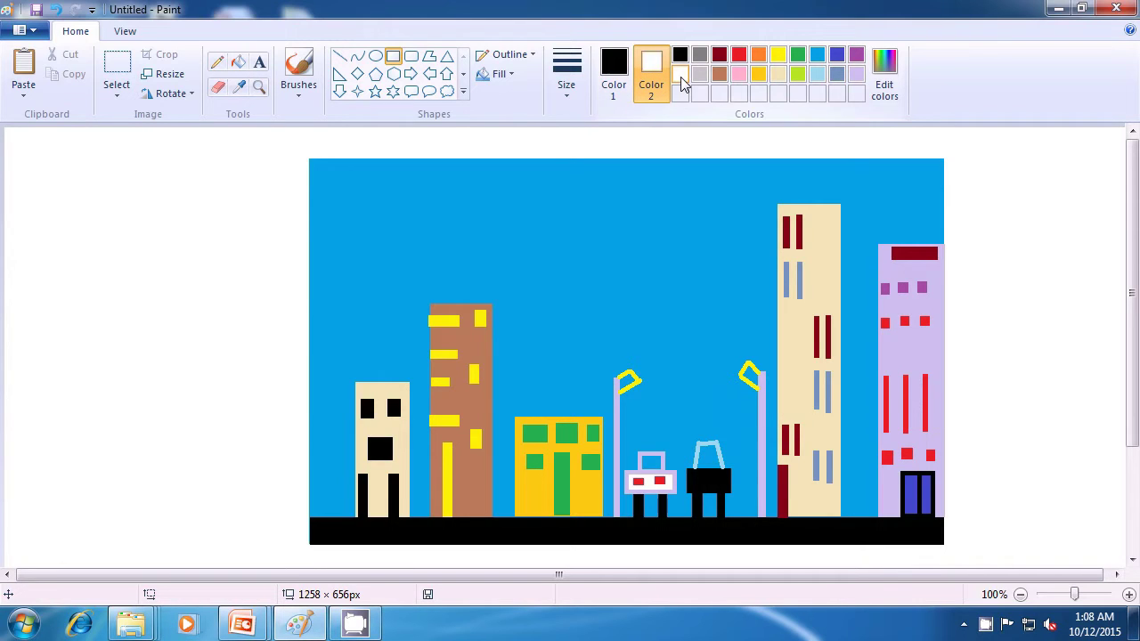
left_click(500, 75)
left_click(508, 118)
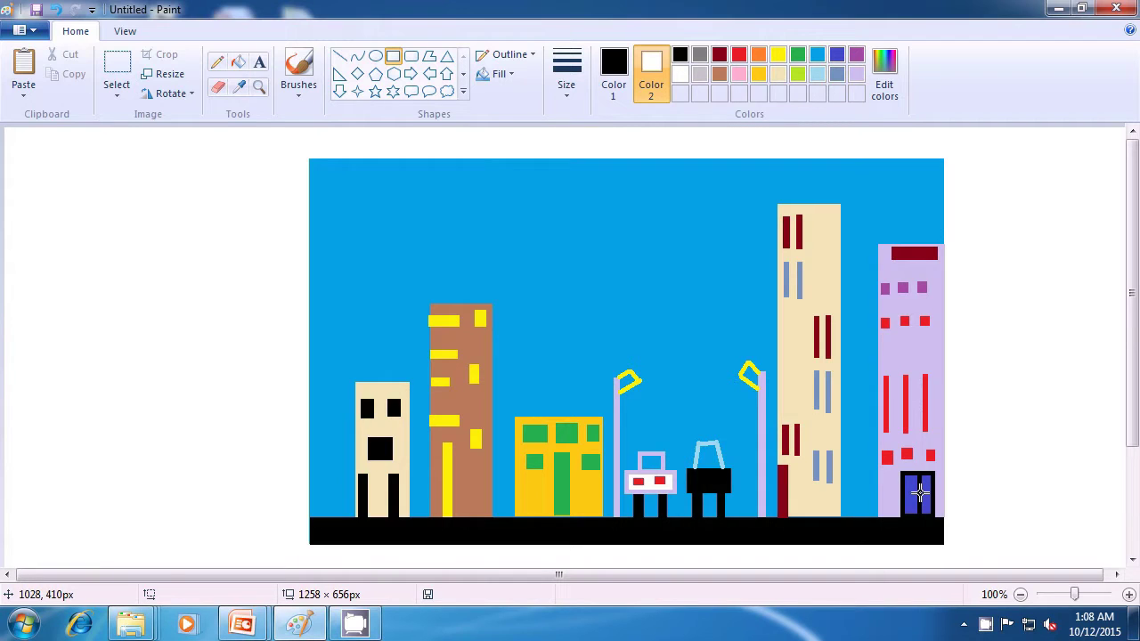
left_click_drag(920, 493, 924, 502)
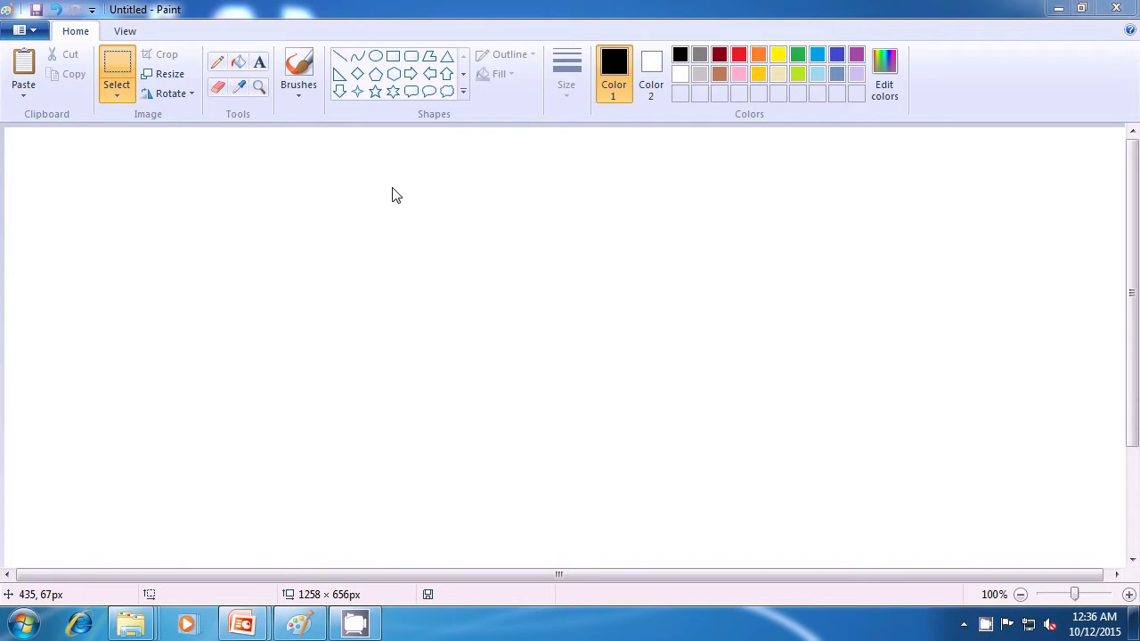
Step: On the blank canvas, draw a large rectangle with a black outline and a solid dark red fill
left_click(394, 58)
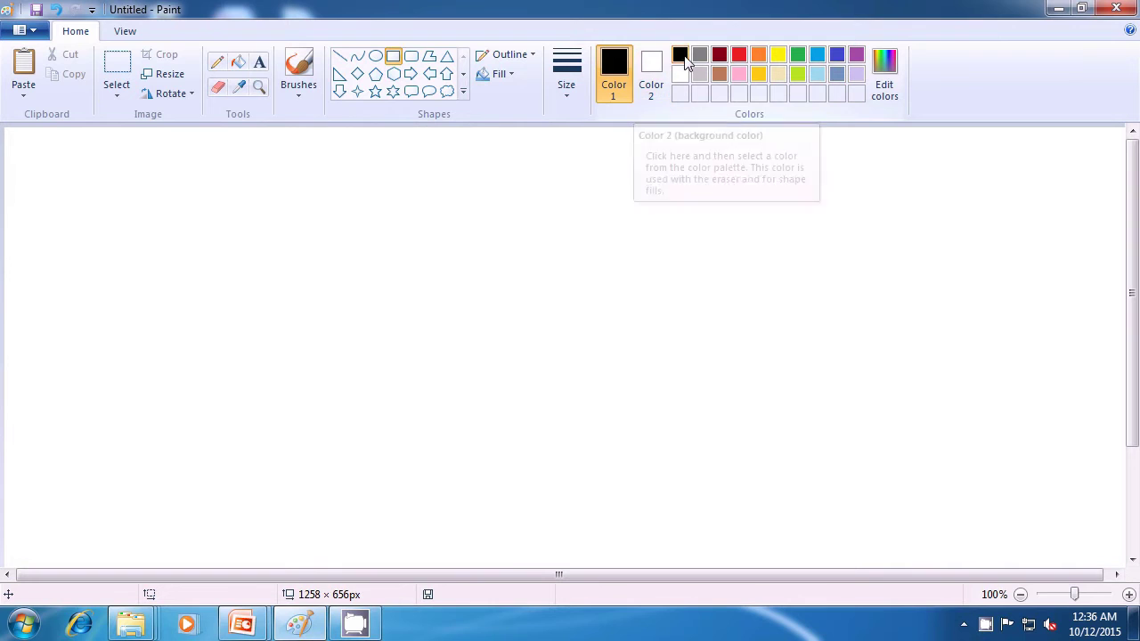
left_click(642, 70)
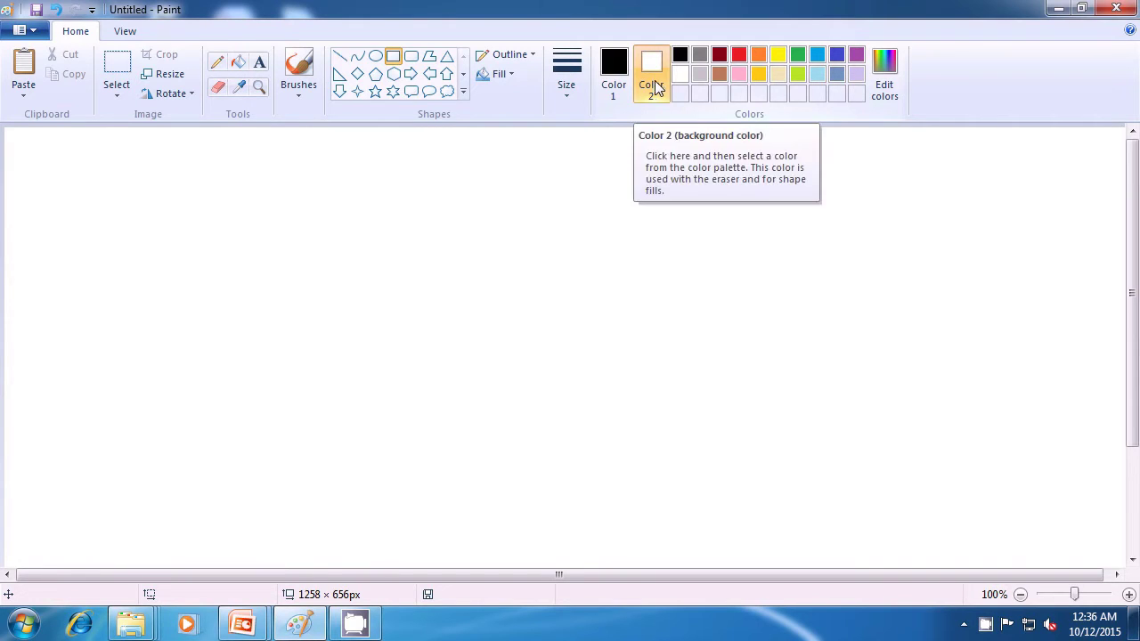
left_click(719, 56)
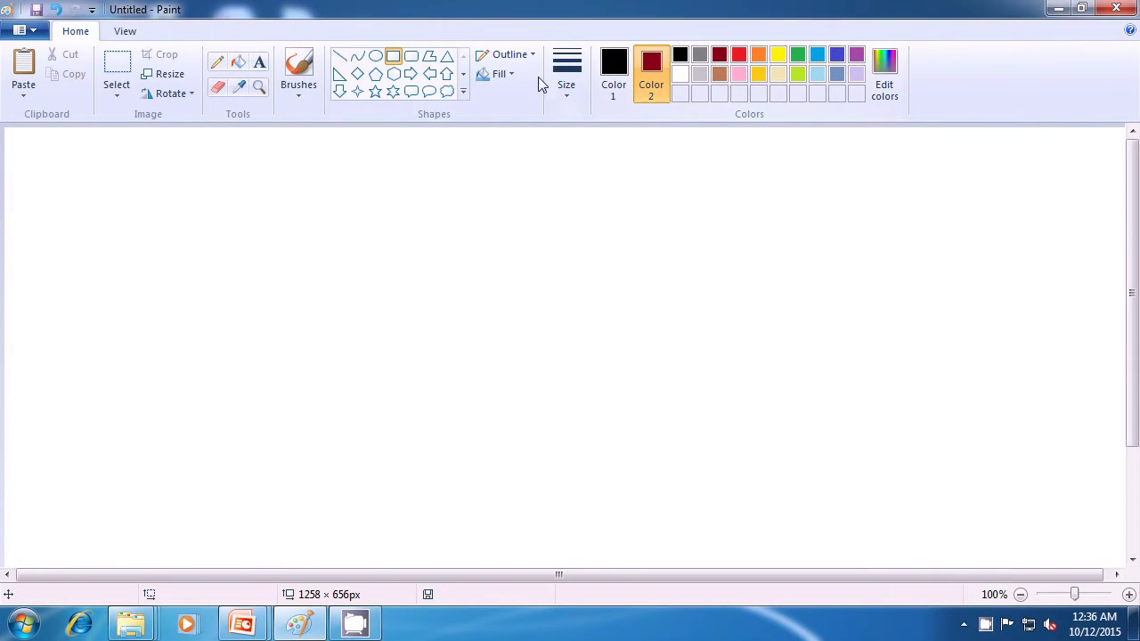
left_click(509, 77)
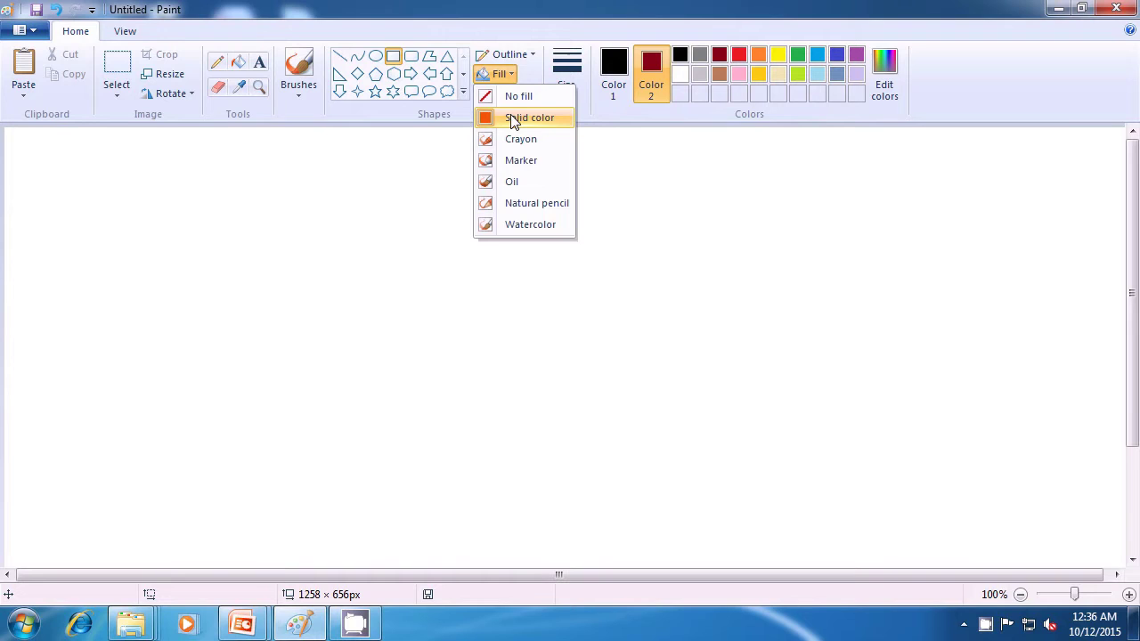
left_click(512, 116)
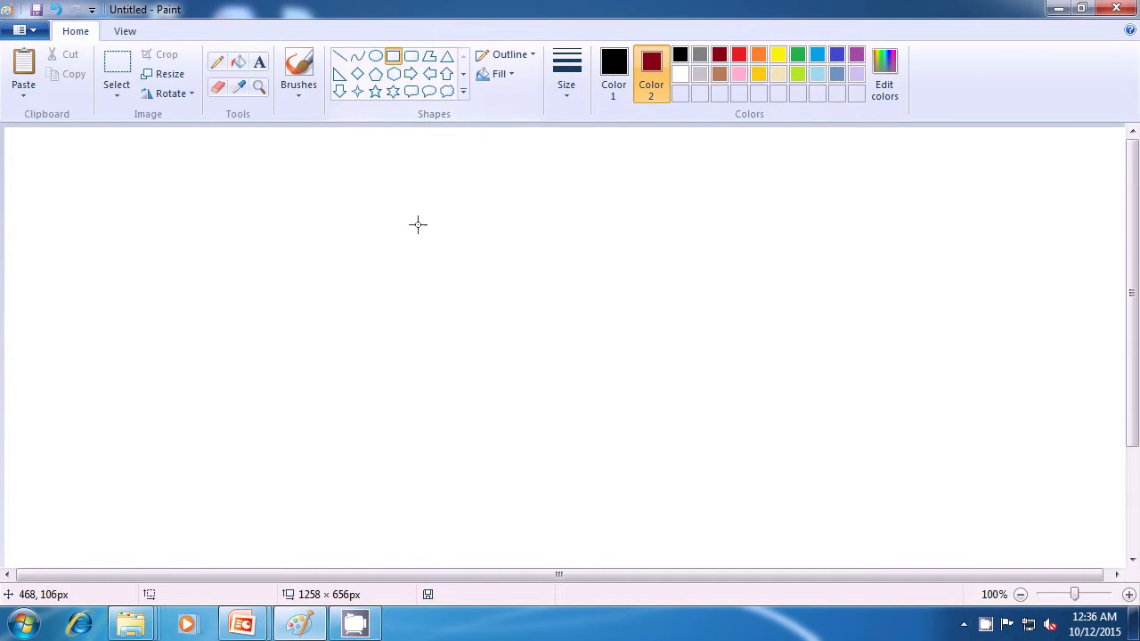
left_click_drag(397, 275, 703, 436)
left_click(826, 396)
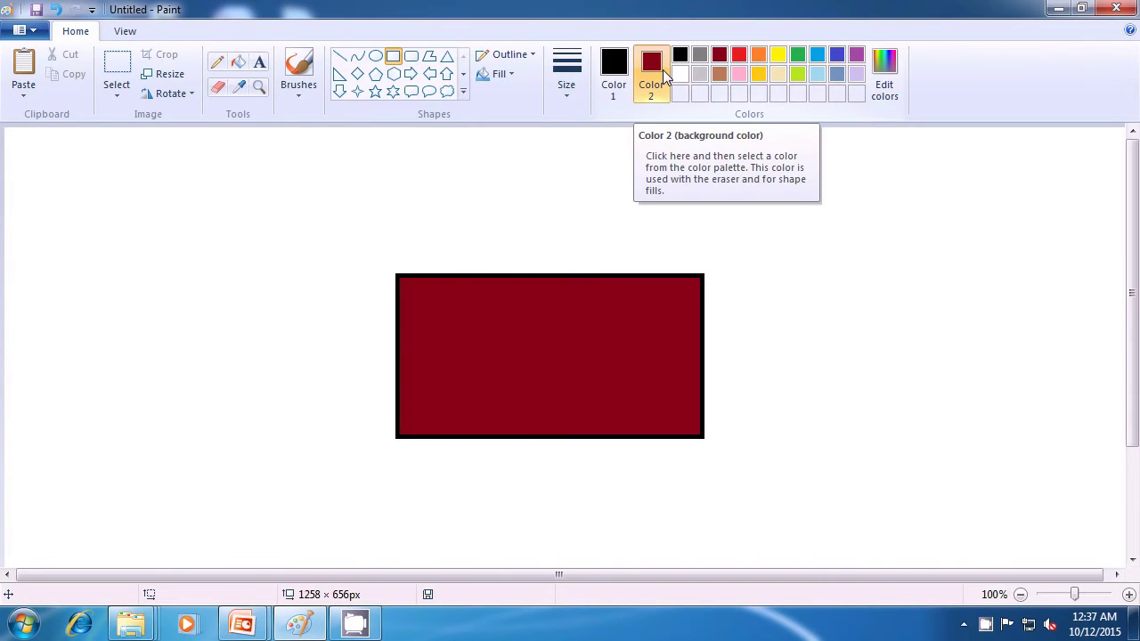
Step: Set Color 2 to turquoise and draw a narrow upright rectangle against the dark red rectangle's left edge, slightly shorter than that edge
left_click(817, 57)
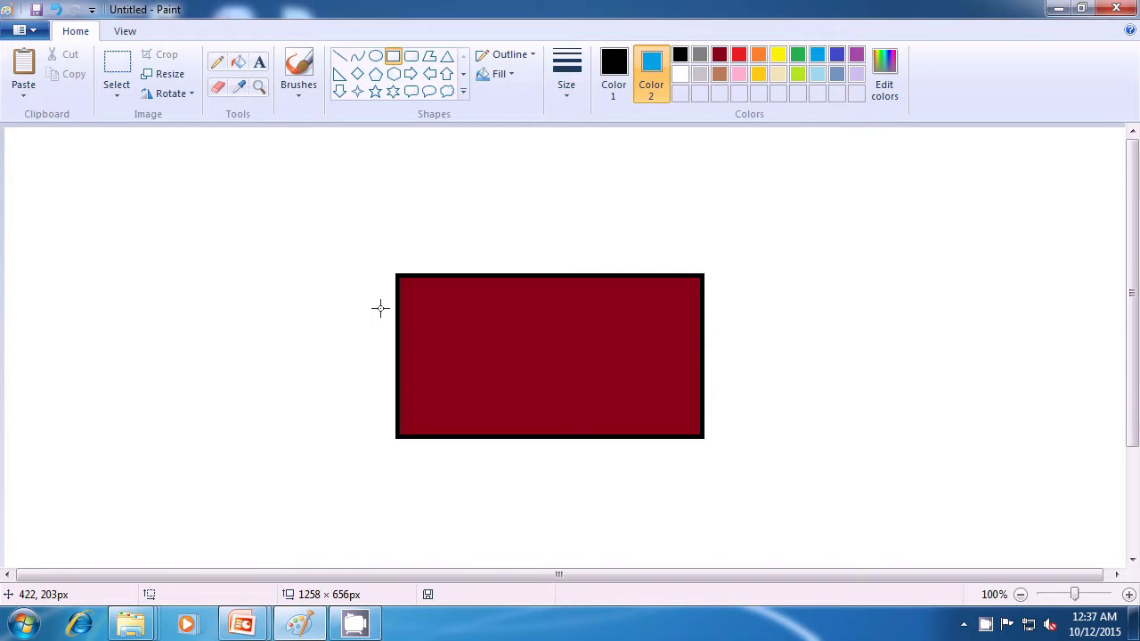
left_click_drag(380, 308, 398, 396)
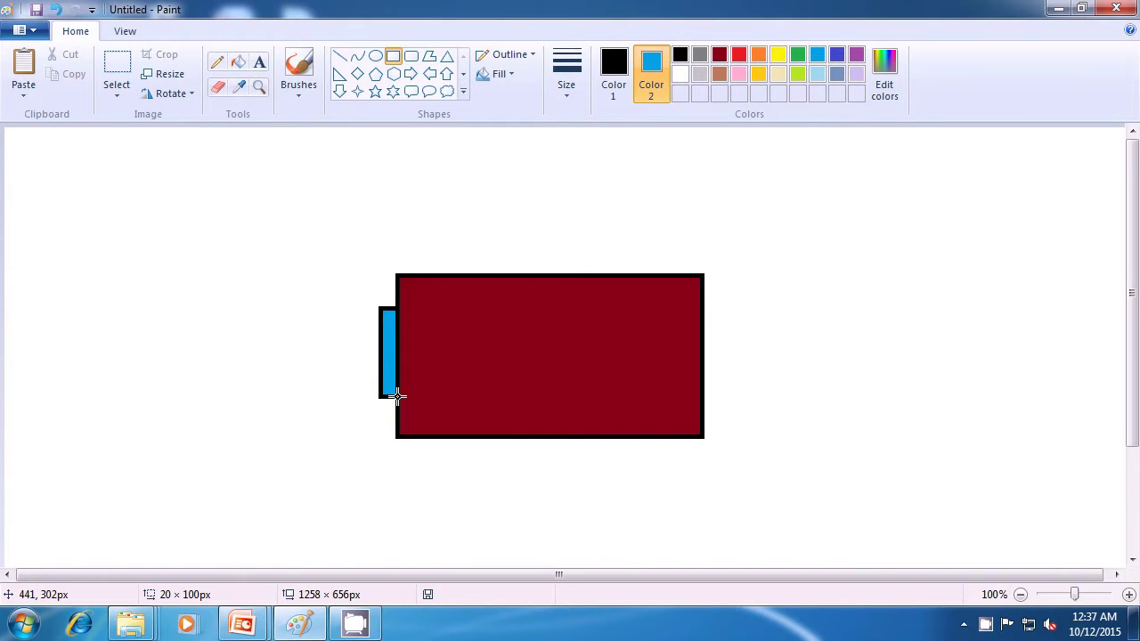
left_click_drag(398, 396, 398, 412)
left_click(812, 377)
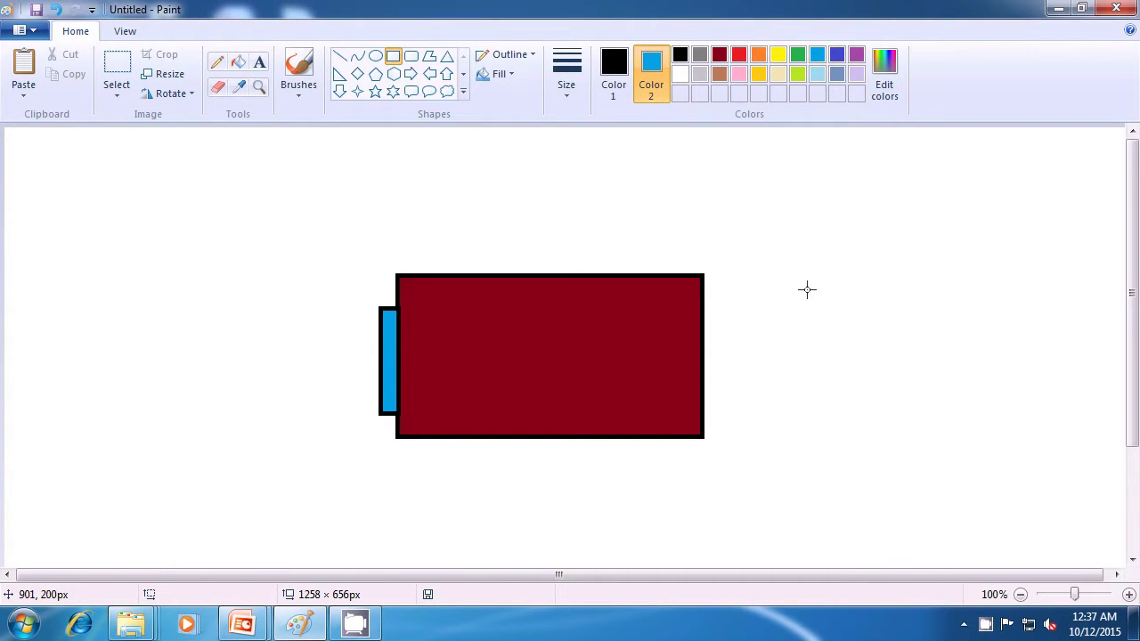
Step: Set Color 2 to blue-gray and draw an upright rectangle of about 22 × 144 px against the left side of the turquoise strip
left_click(838, 73)
mouse_move(361, 299)
left_mouse_down()
mouse_move(378, 340)
mouse_move(380, 426)
left_mouse_up()
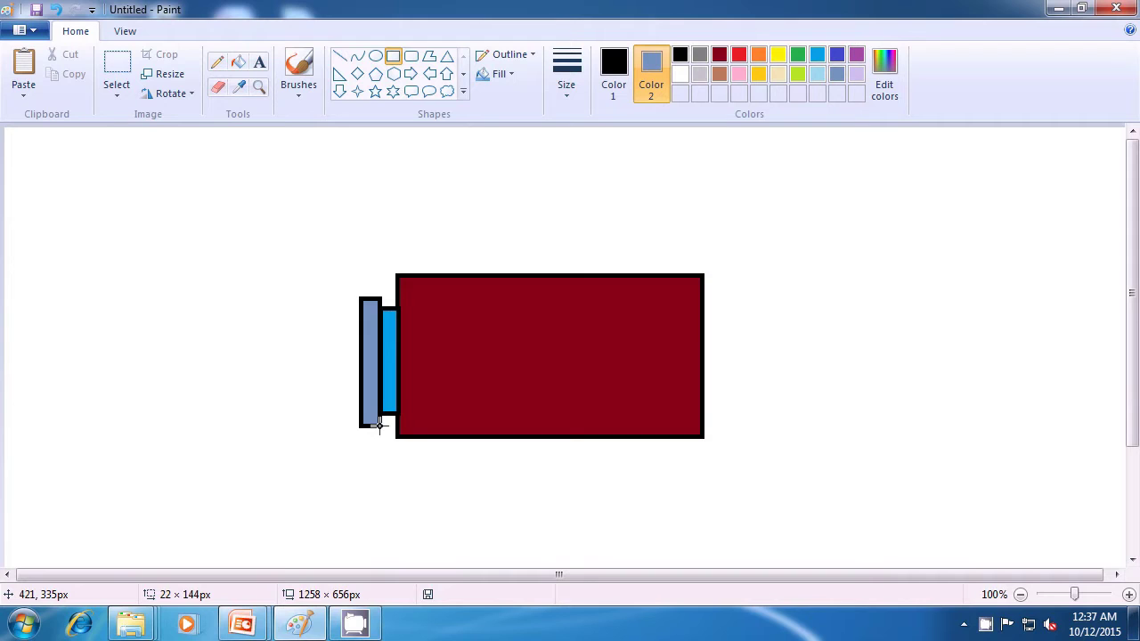
left_click_drag(379, 425, 379, 426)
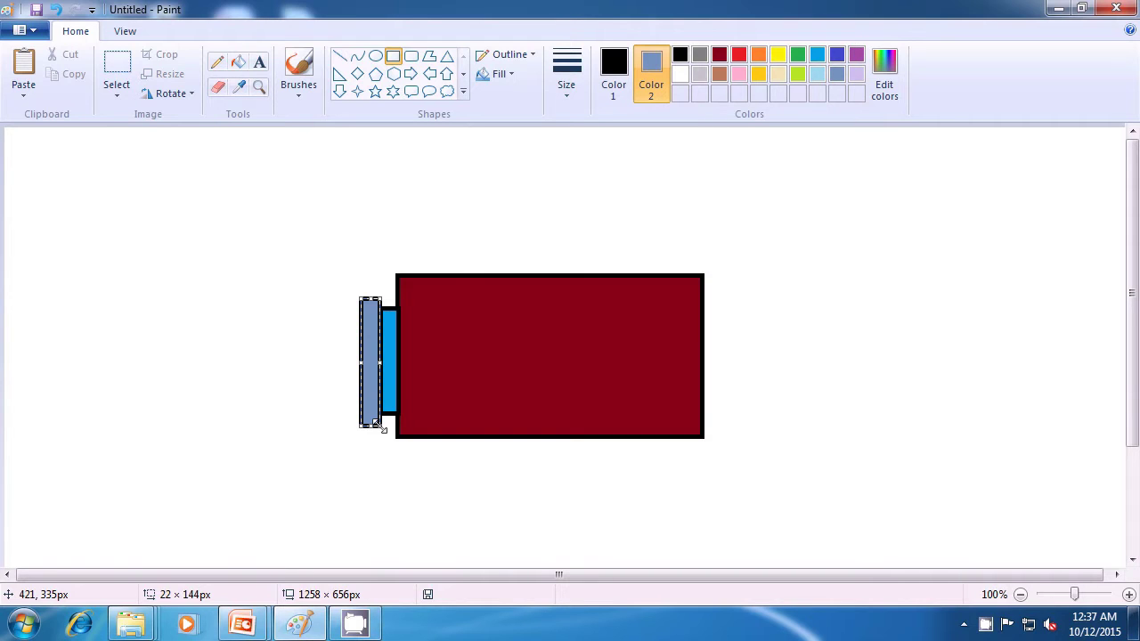
left_click(428, 481)
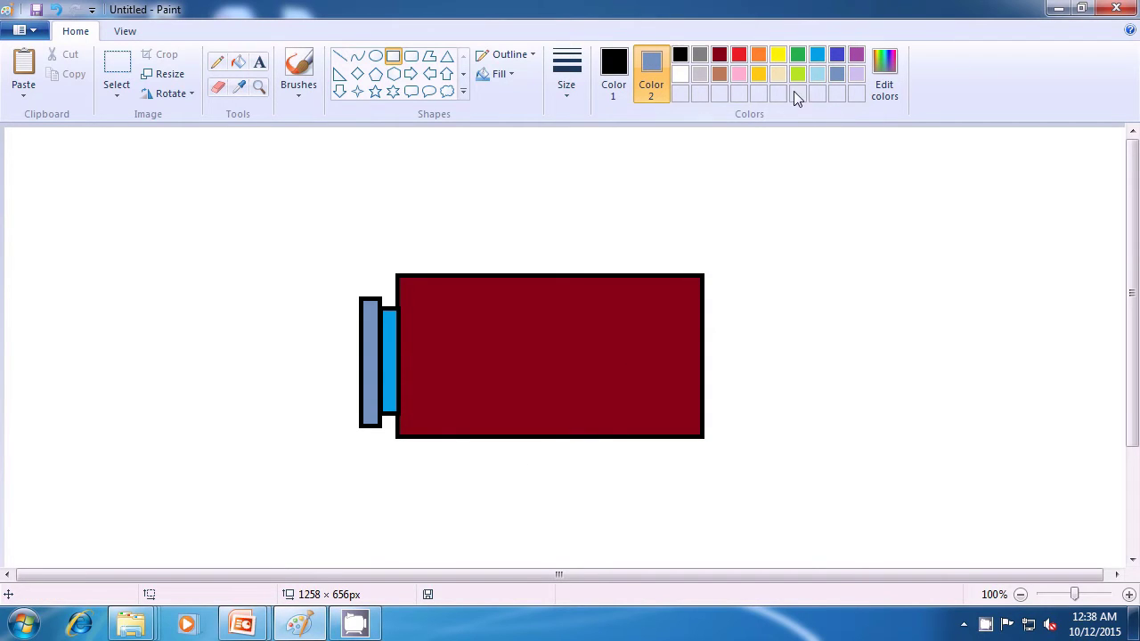
Step: Set Color 2 to turquoise and add an upright rectangle of about 16 × 170 px against the left side of the blue-gray strip
left_click(818, 55)
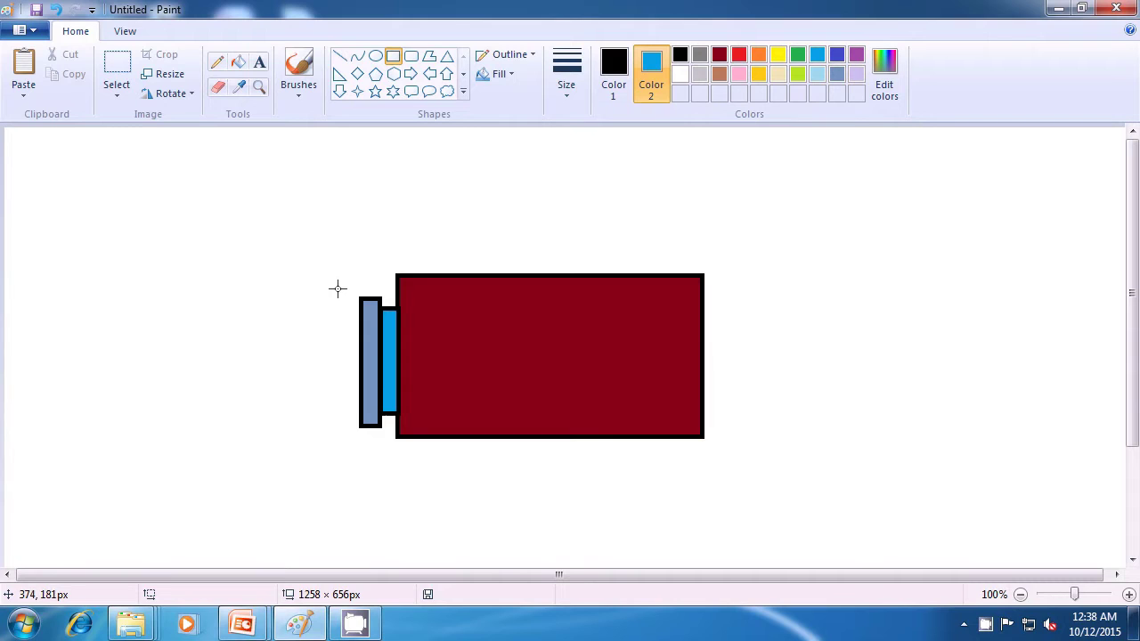
left_click_drag(346, 285, 361, 437)
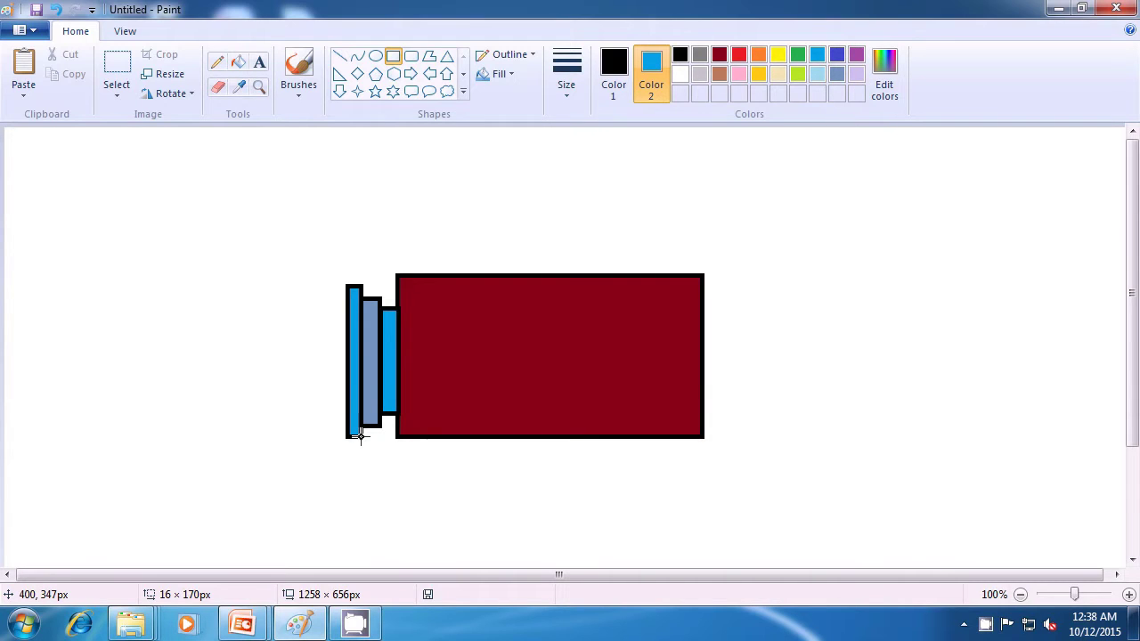
left_click_drag(359, 435, 360, 436)
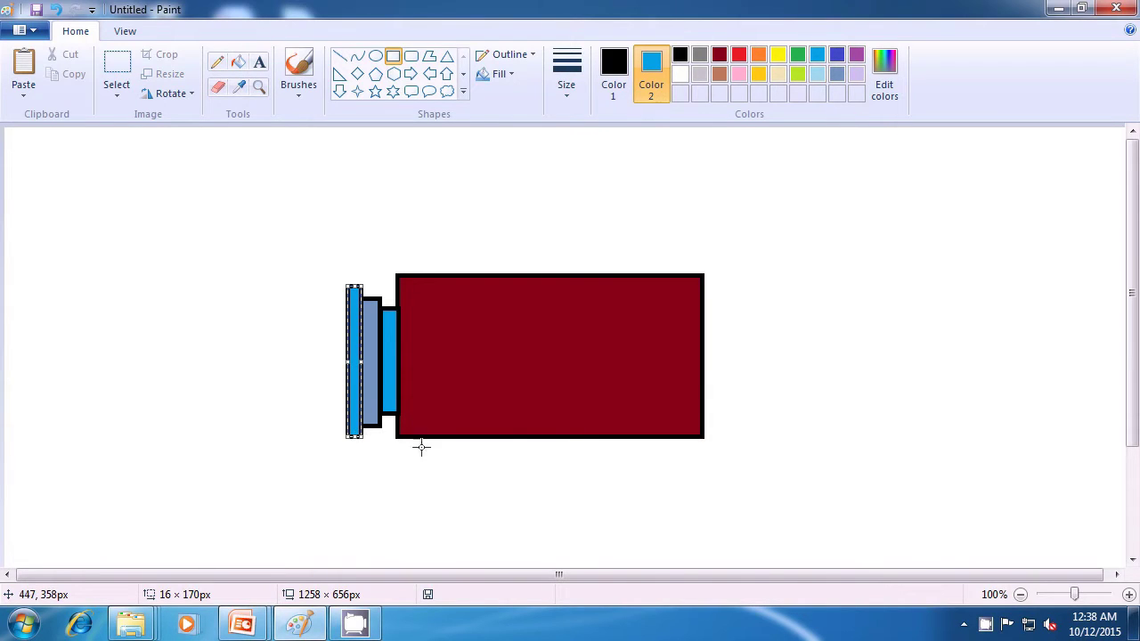
left_click(845, 360)
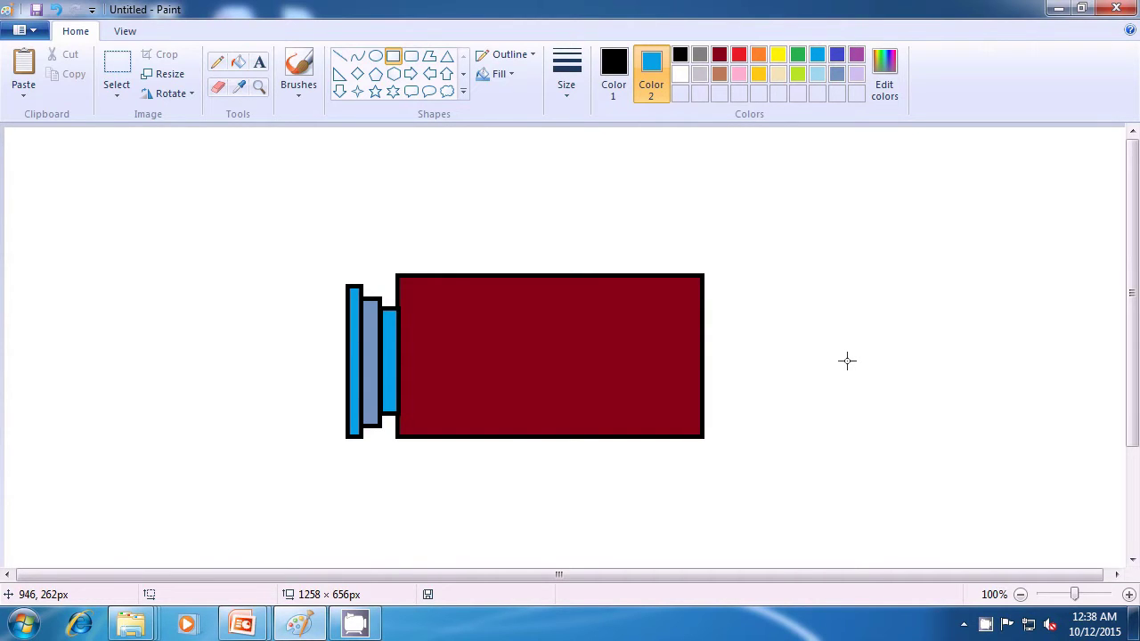
Step: Set Color 2 to white and draw a full-height vertical band of about 39 × 180 px across the middle of the dark red rectangle
left_click(681, 73)
left_click_drag(542, 278, 577, 434)
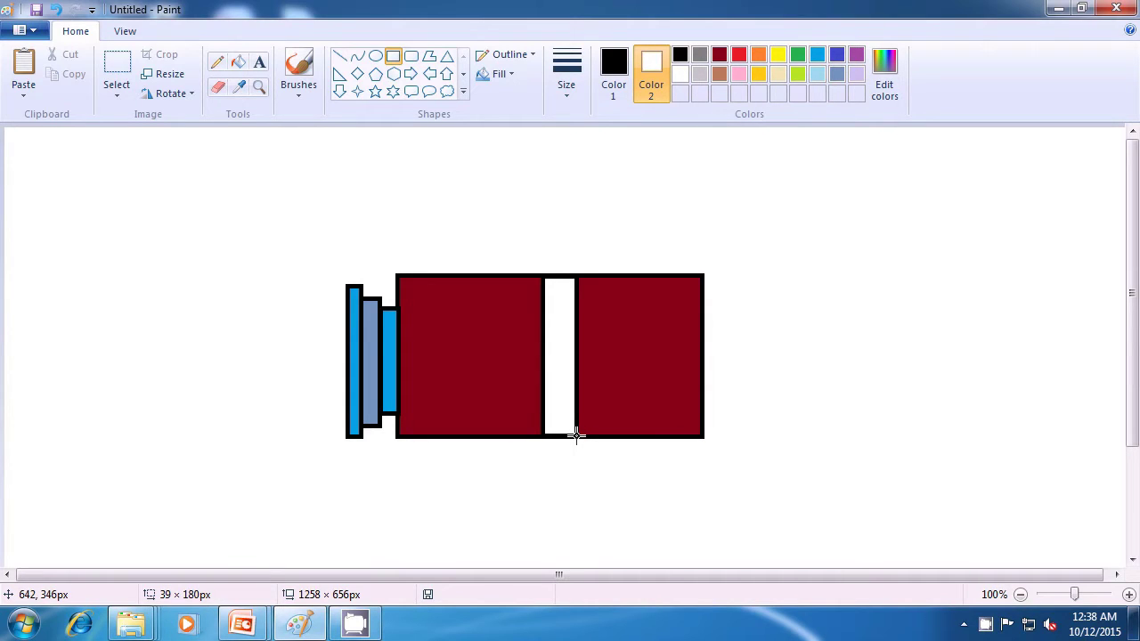
left_click_drag(577, 434, 577, 435)
left_click(825, 415)
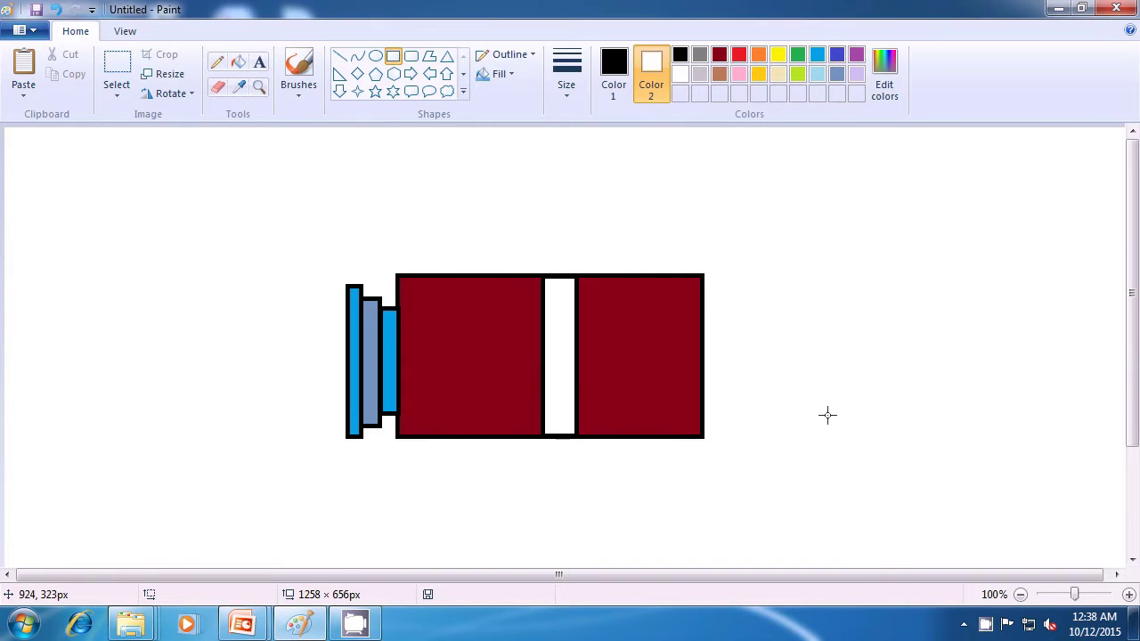